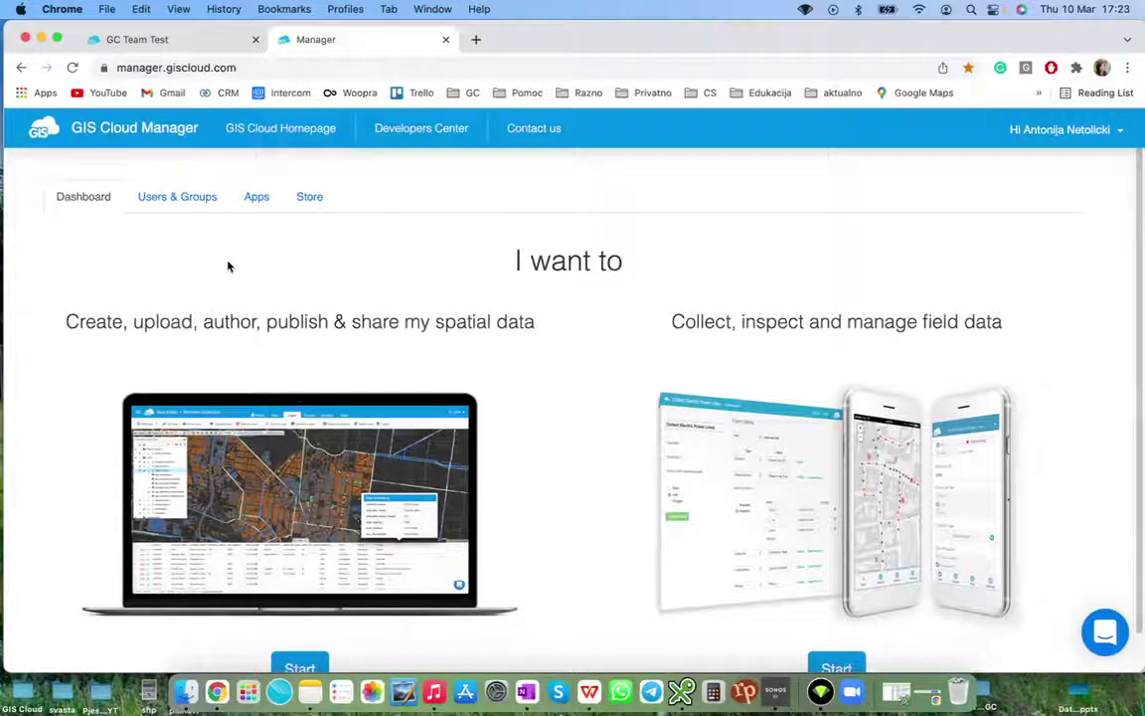
Start 'Collect, inspect and manage field data' to show the Mobile Data Collection Portal's projects list
{"action": "left_click", "coordinate": [746, 448]}
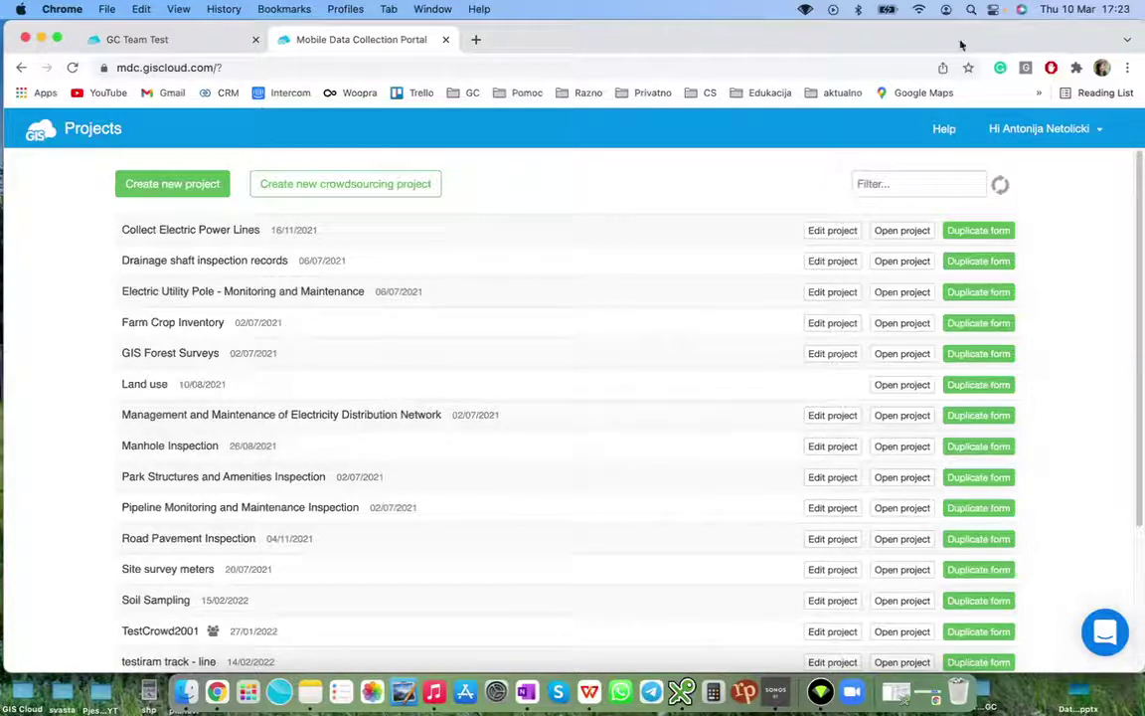
{"action": "left_click", "coordinate": [908, 180]}
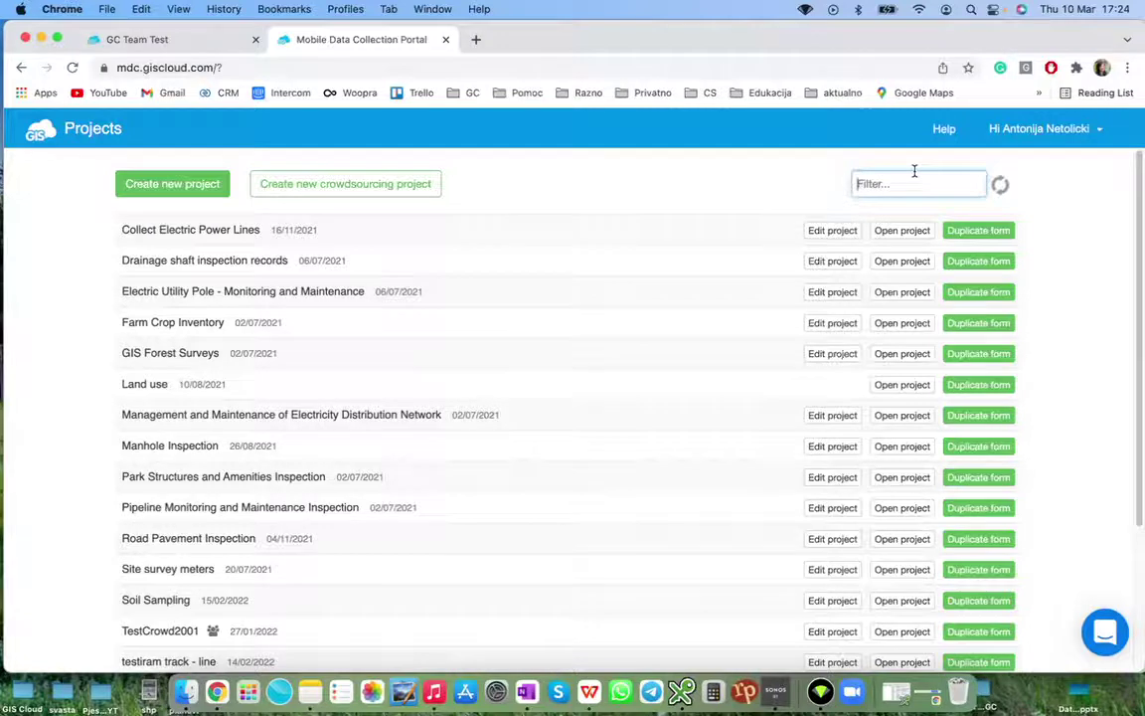
Filter the projects by 'traff' and open Traffic signs inspection for editing
{"action": "type", "text": "traff"}
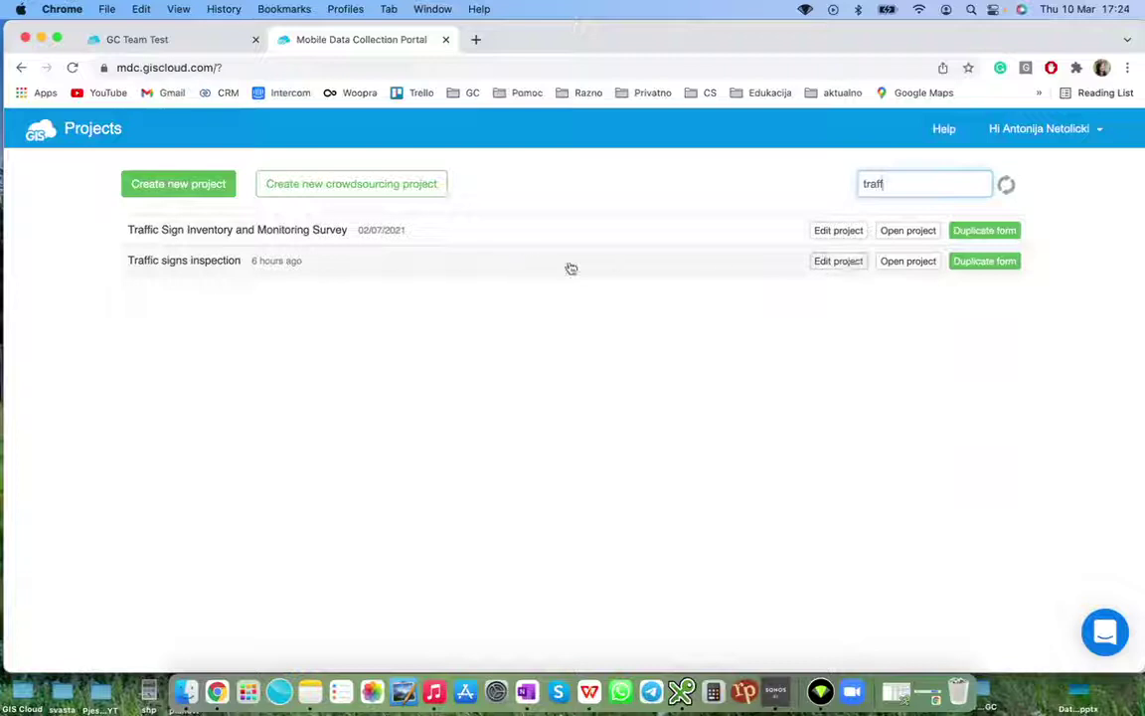
{"action": "left_click", "coordinate": [826, 263]}
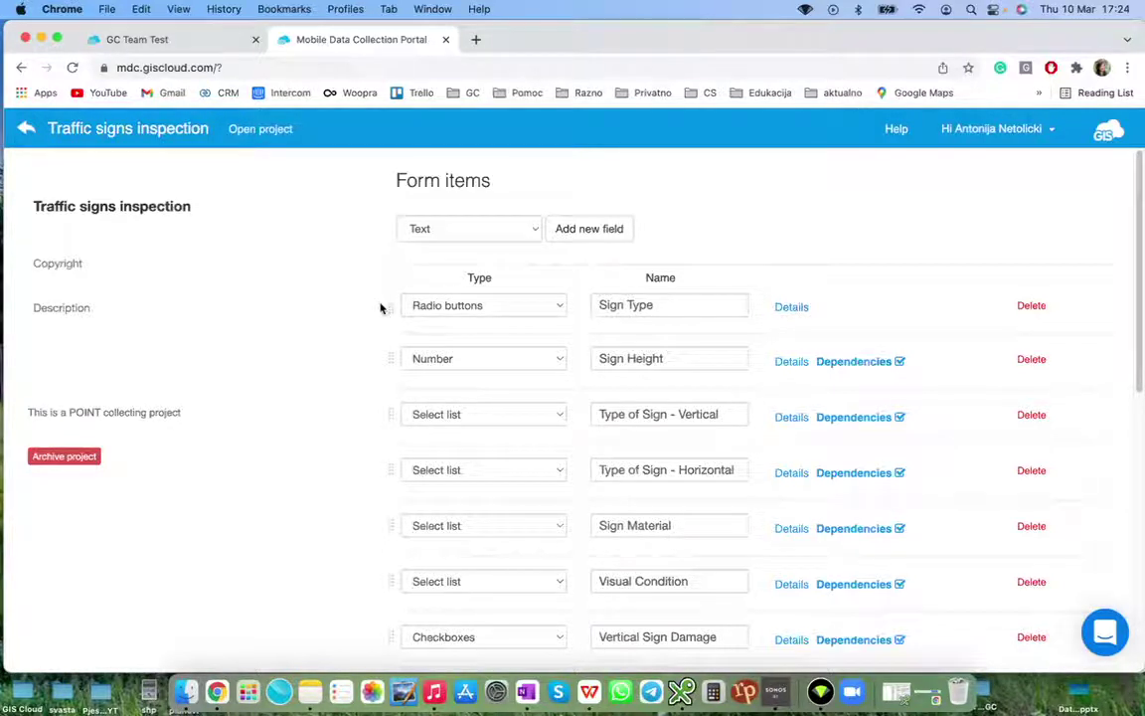
{"action": "left_click", "coordinate": [789, 362]}
{"action": "left_click", "coordinate": [787, 363]}
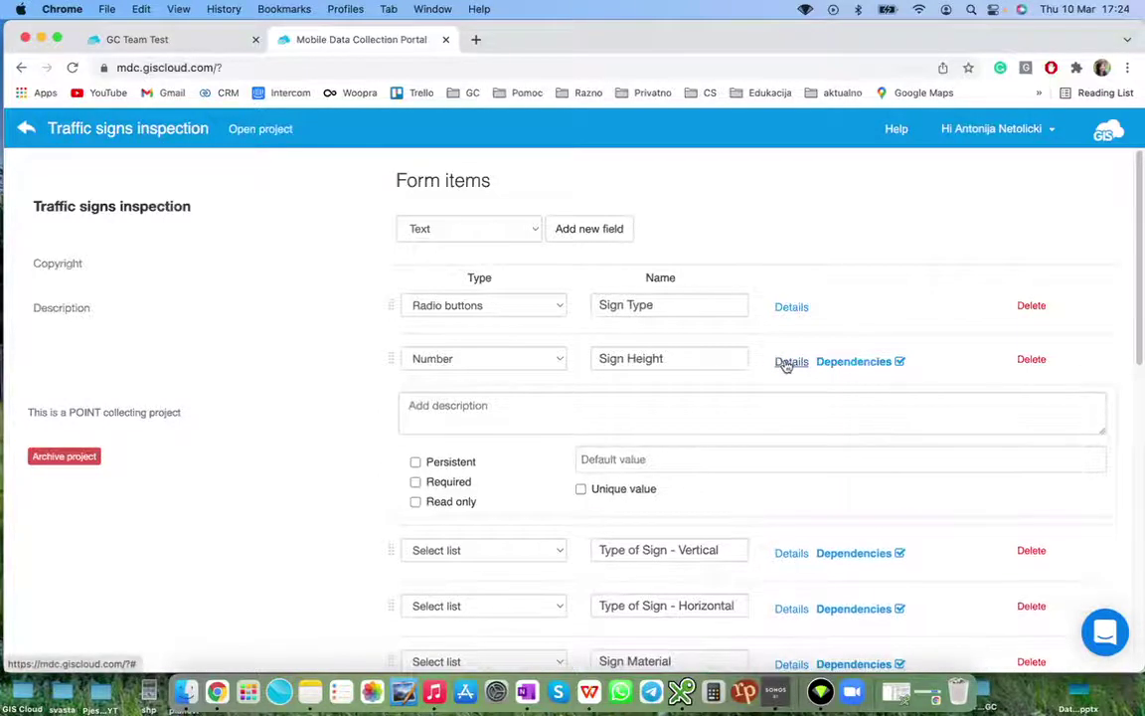
{"action": "left_click", "coordinate": [789, 308]}
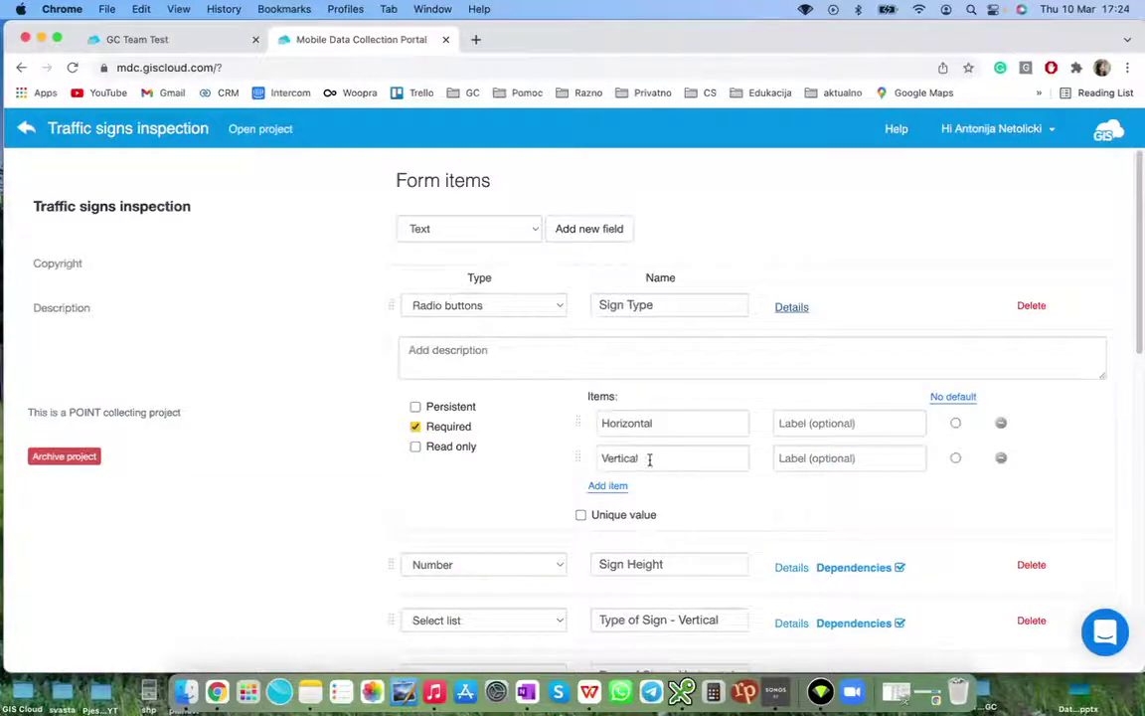
{"action": "left_click", "coordinate": [790, 308]}
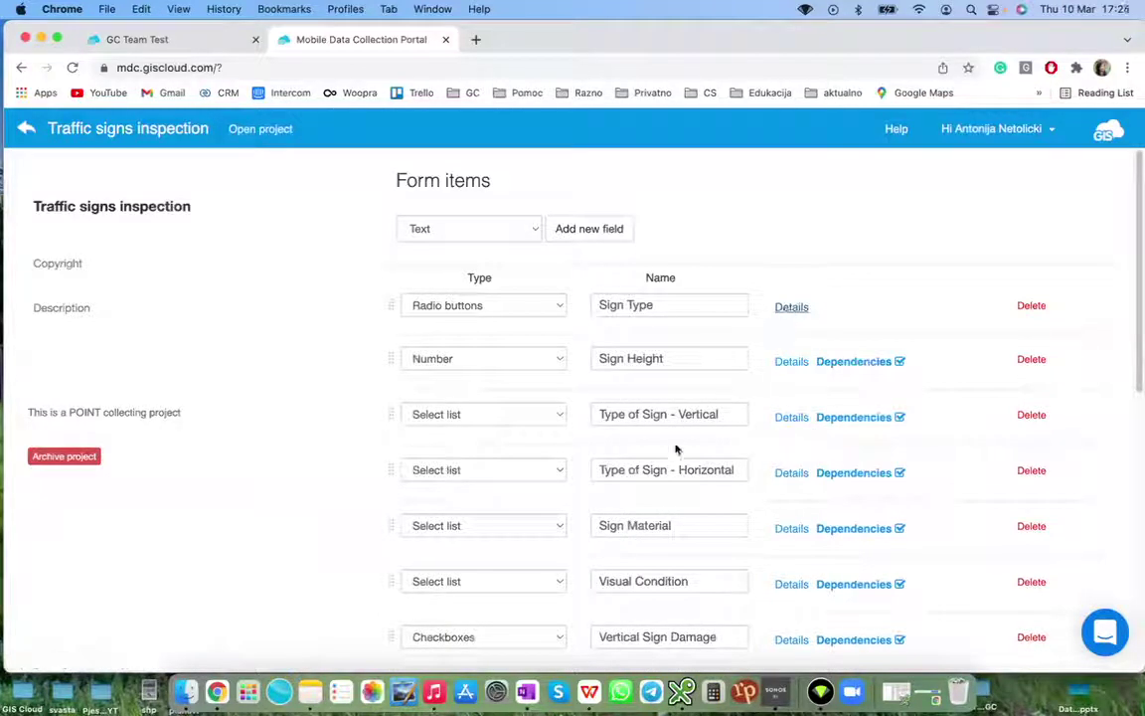
{"action": "scroll", "coordinate": [682, 437], "scroll_direction": "down", "scroll_amount": 3}
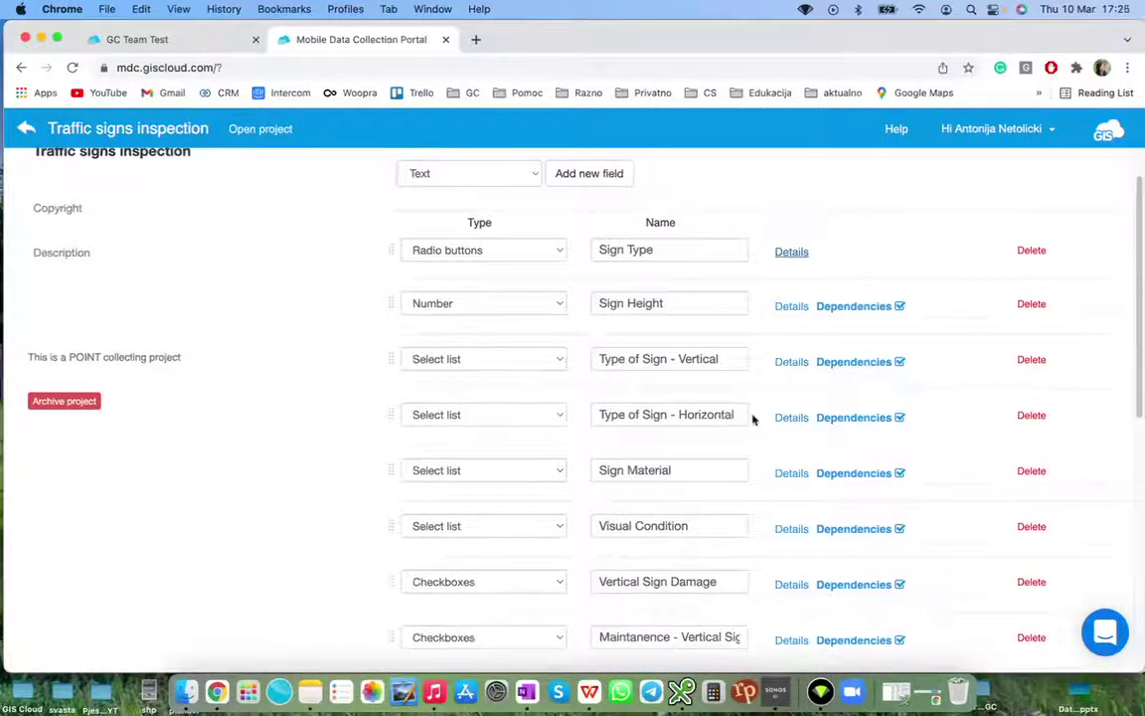
{"action": "left_click", "coordinate": [781, 421]}
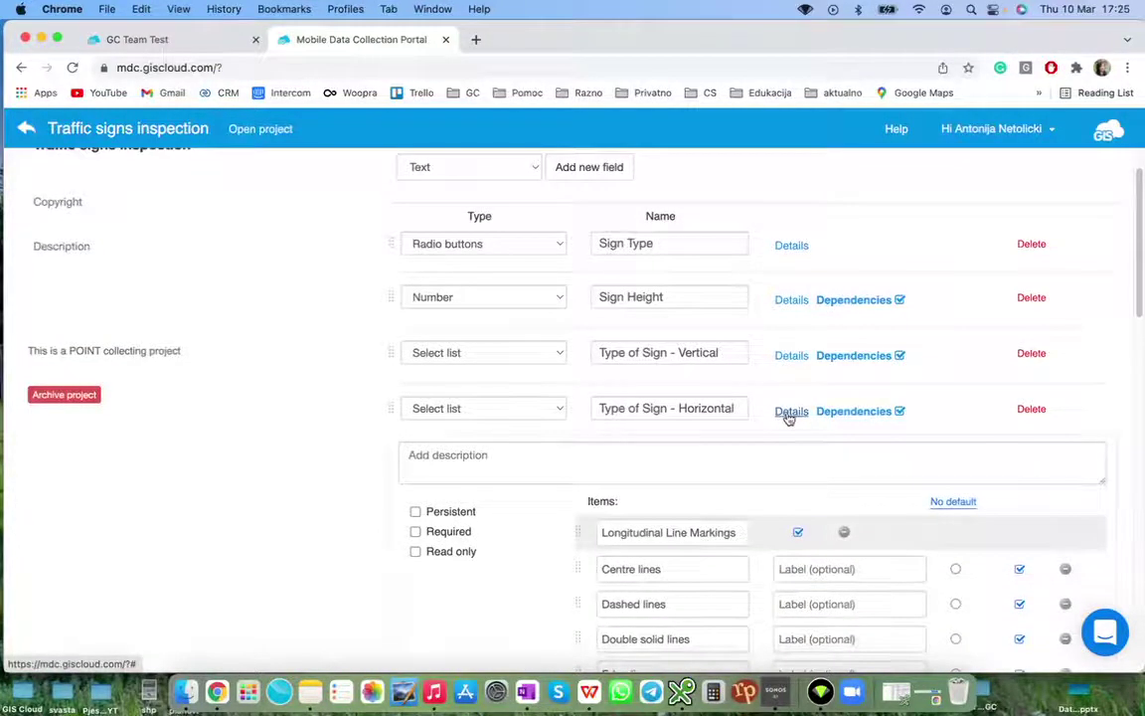
{"action": "scroll", "coordinate": [787, 418], "scroll_direction": "down", "scroll_amount": 5}
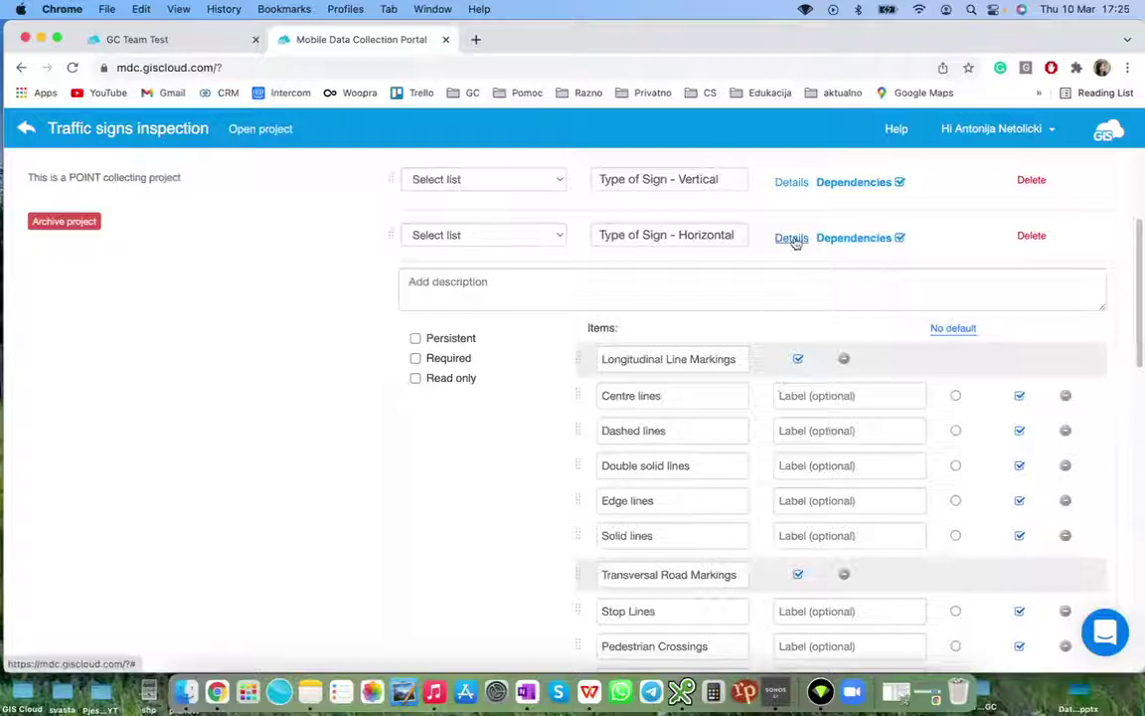
{"action": "left_click", "coordinate": [792, 239]}
{"action": "left_click", "coordinate": [791, 348]}
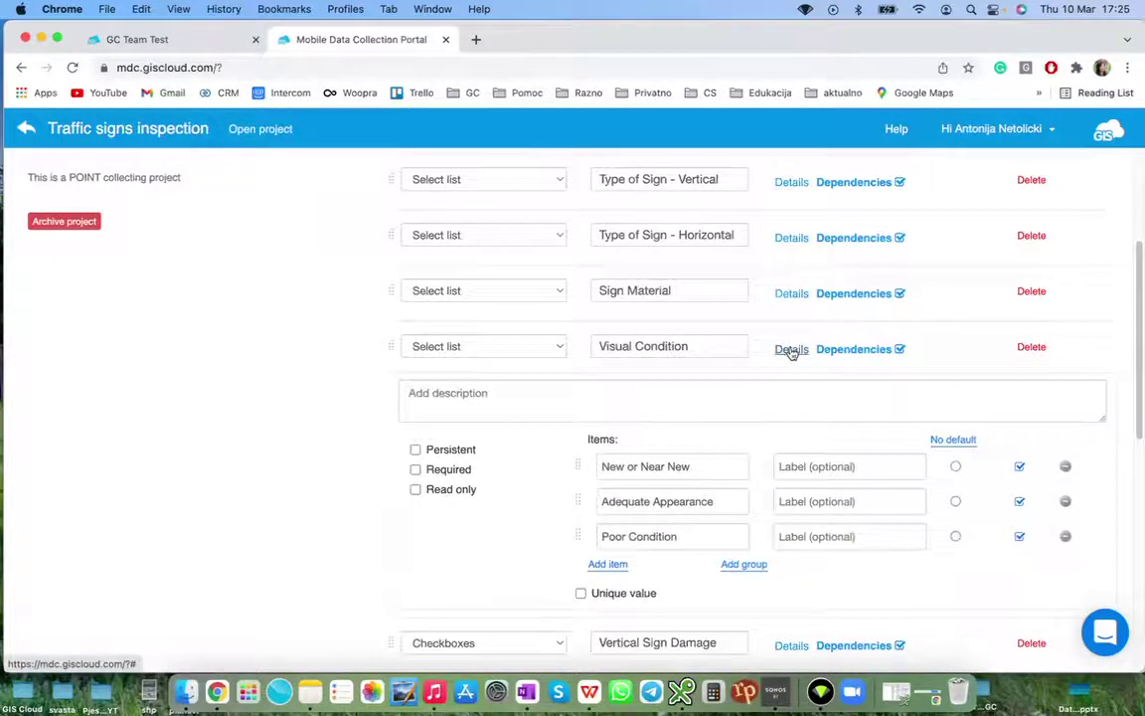
{"action": "left_click", "coordinate": [792, 348]}
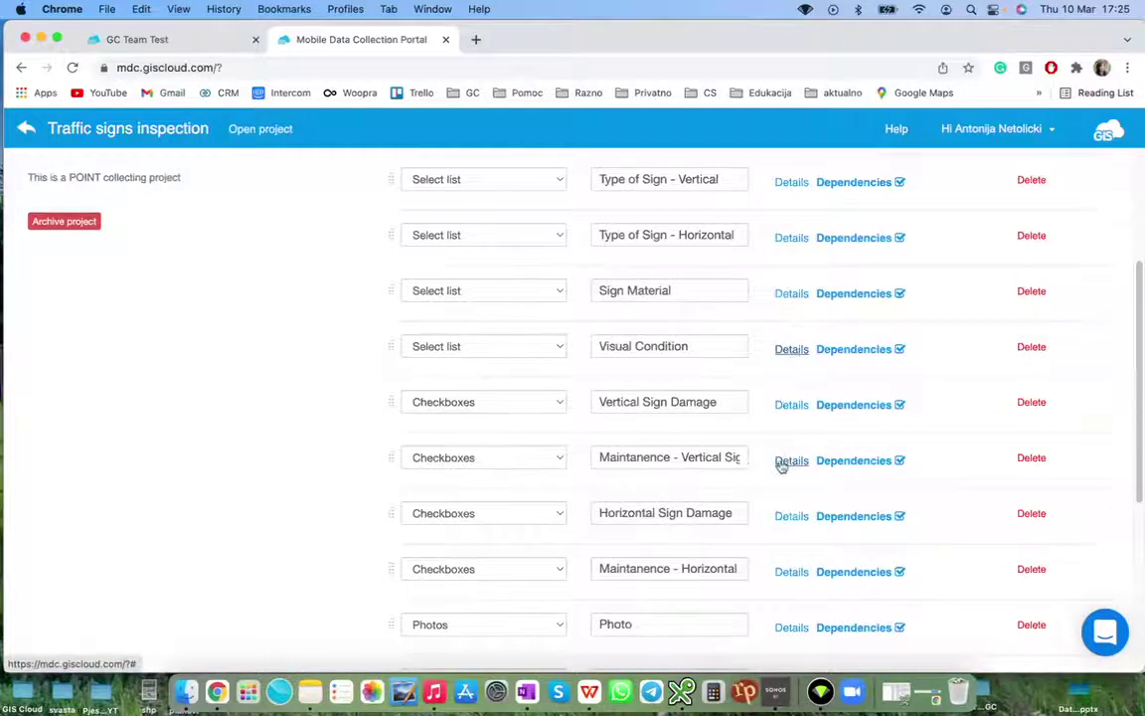
{"action": "scroll", "coordinate": [782, 459], "scroll_direction": "down", "scroll_amount": 2}
{"action": "left_click", "coordinate": [786, 384]}
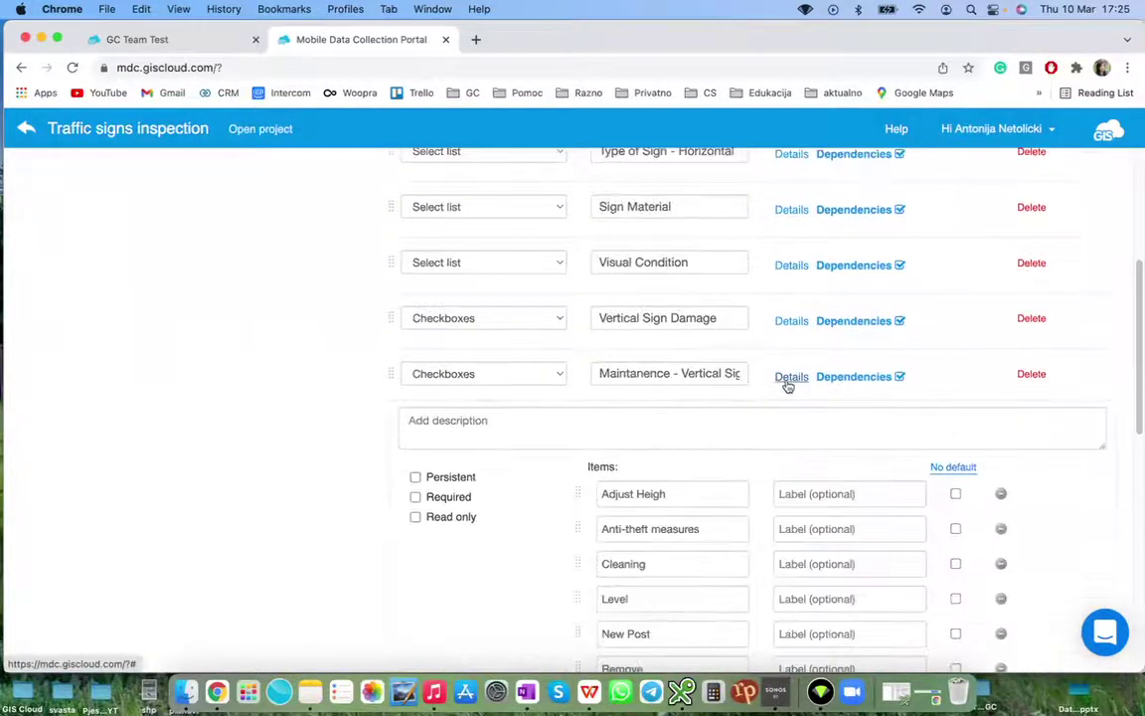
{"action": "scroll", "coordinate": [787, 386], "scroll_direction": "down", "scroll_amount": 1}
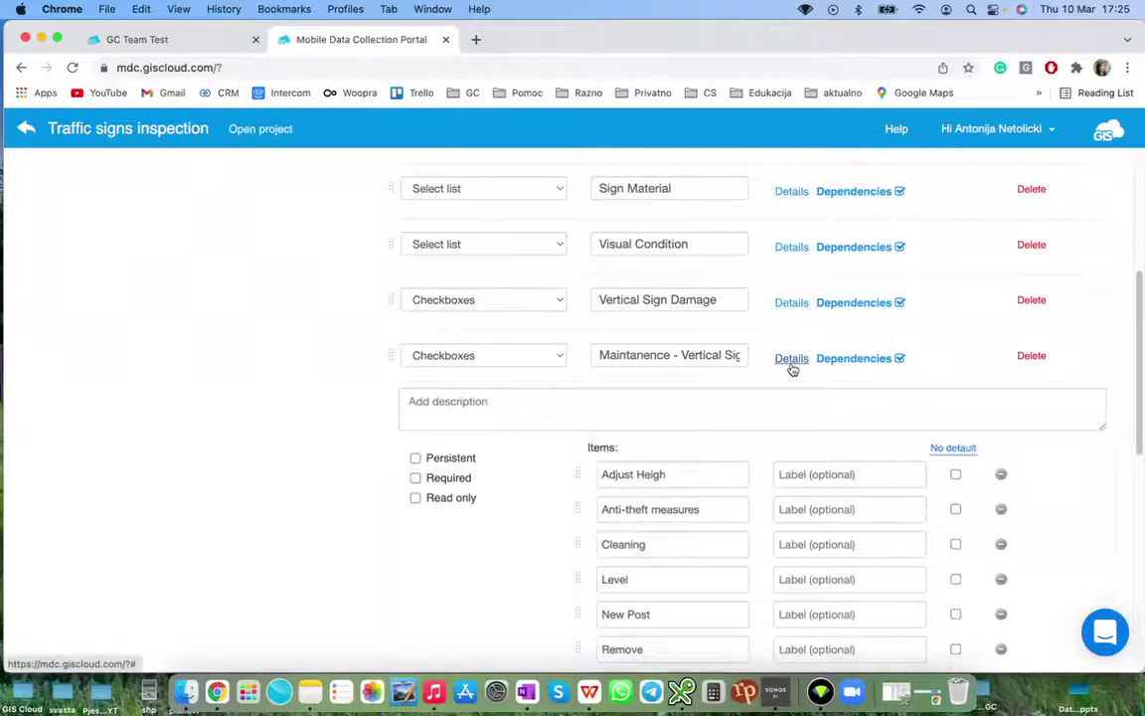
{"action": "left_click", "coordinate": [789, 370]}
{"action": "scroll", "coordinate": [787, 387], "scroll_direction": "down", "scroll_amount": 1}
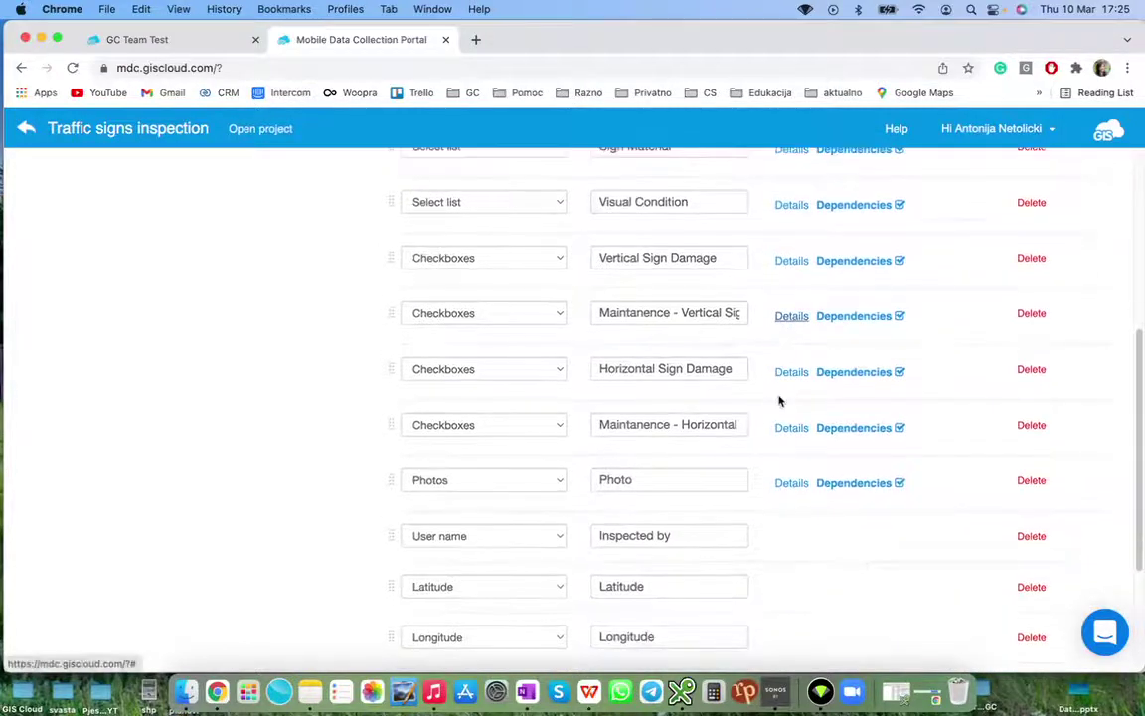
{"action": "scroll", "coordinate": [763, 403], "scroll_direction": "up", "scroll_amount": 5}
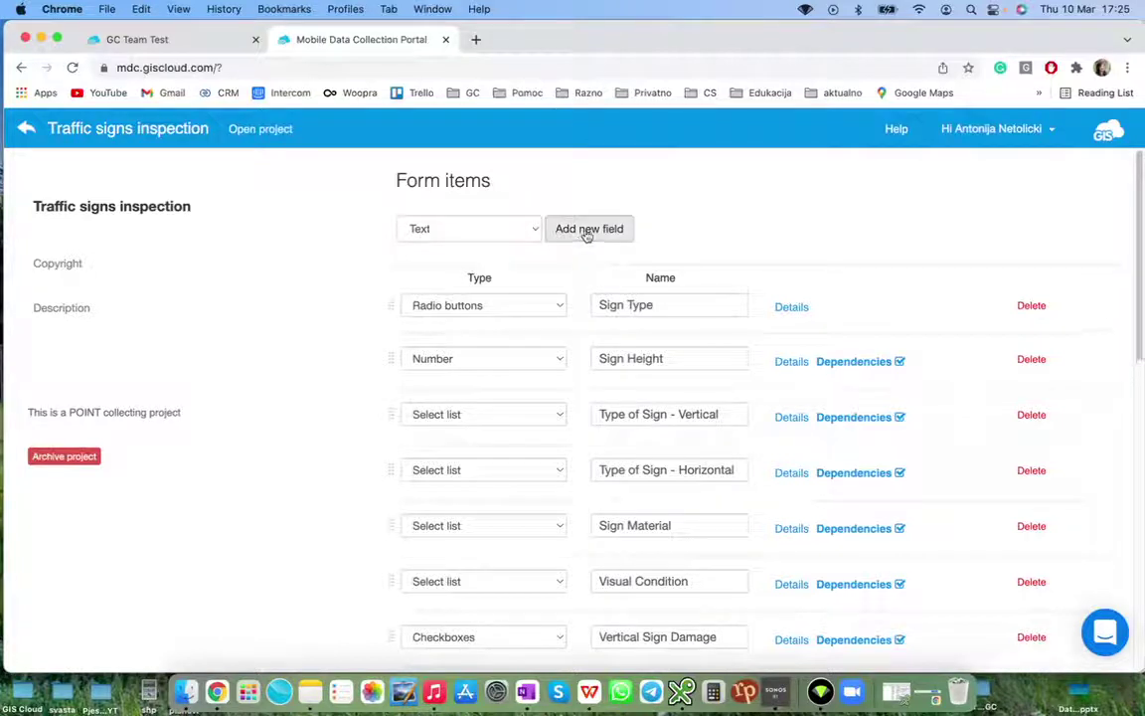
Make the first blank field a required, unique-value Number field named 'Traffic sign ID'
{"action": "scroll", "coordinate": [478, 375], "scroll_direction": "down", "scroll_amount": 10}
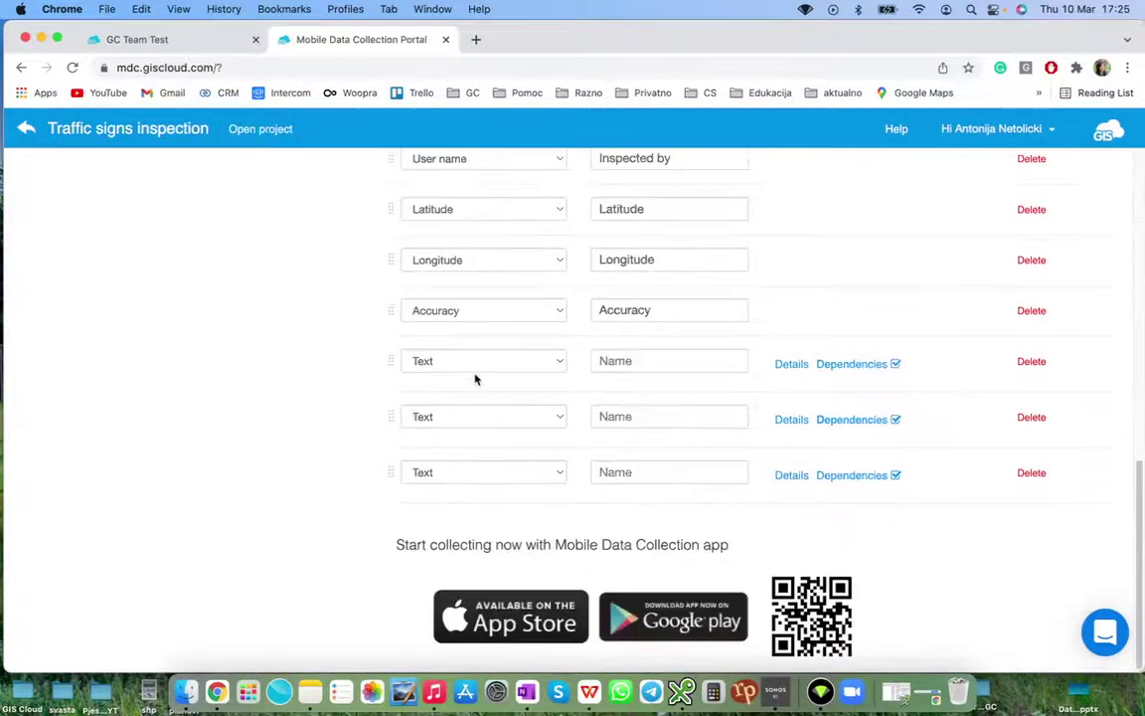
{"action": "left_click", "coordinate": [560, 364]}
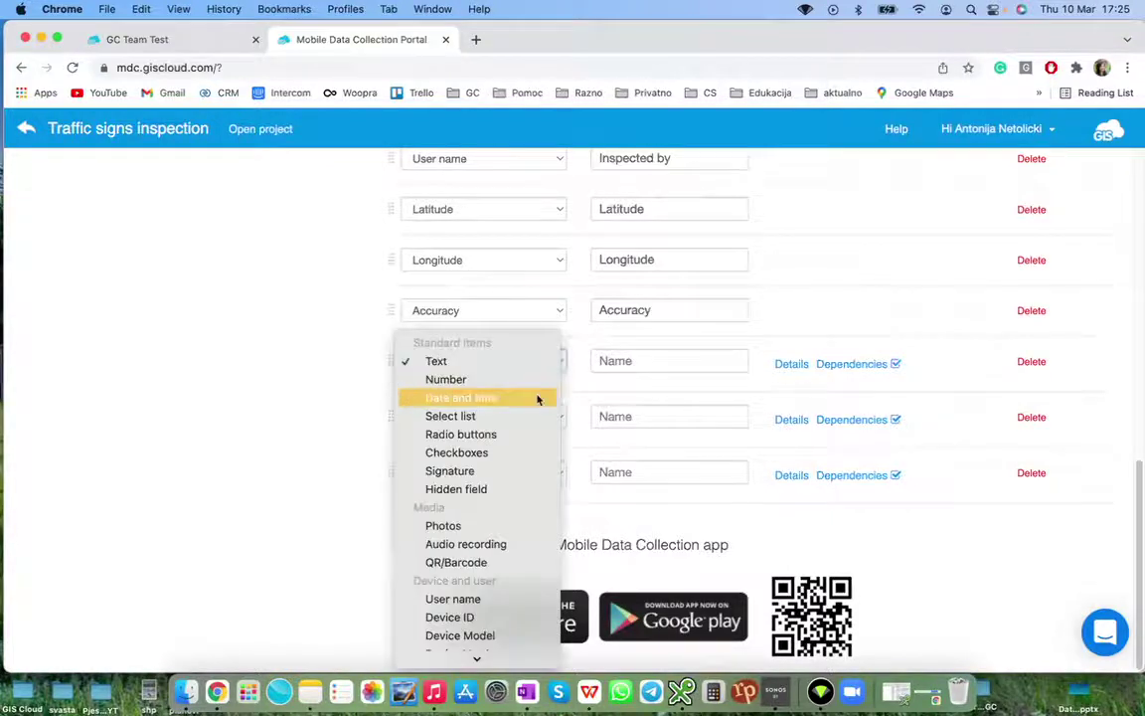
{"action": "scroll", "coordinate": [537, 398], "scroll_direction": "down", "scroll_amount": 3}
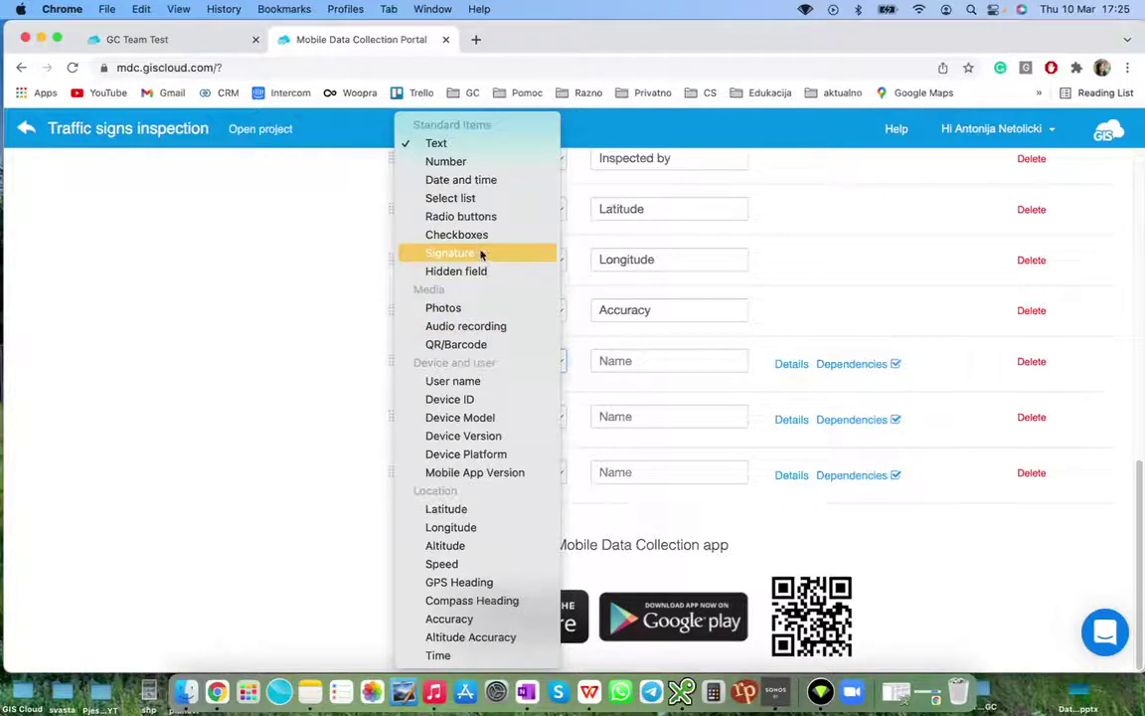
{"action": "left_click", "coordinate": [479, 167]}
{"action": "left_click", "coordinate": [626, 362]}
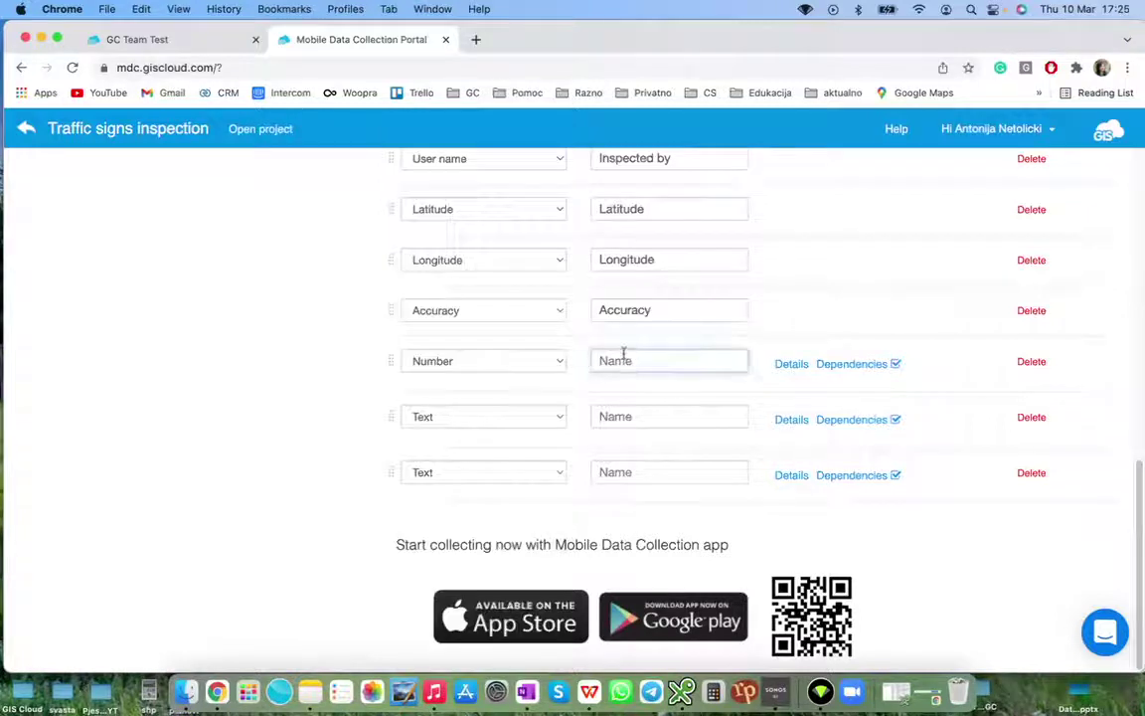
{"action": "type", "text": "Traffic "}
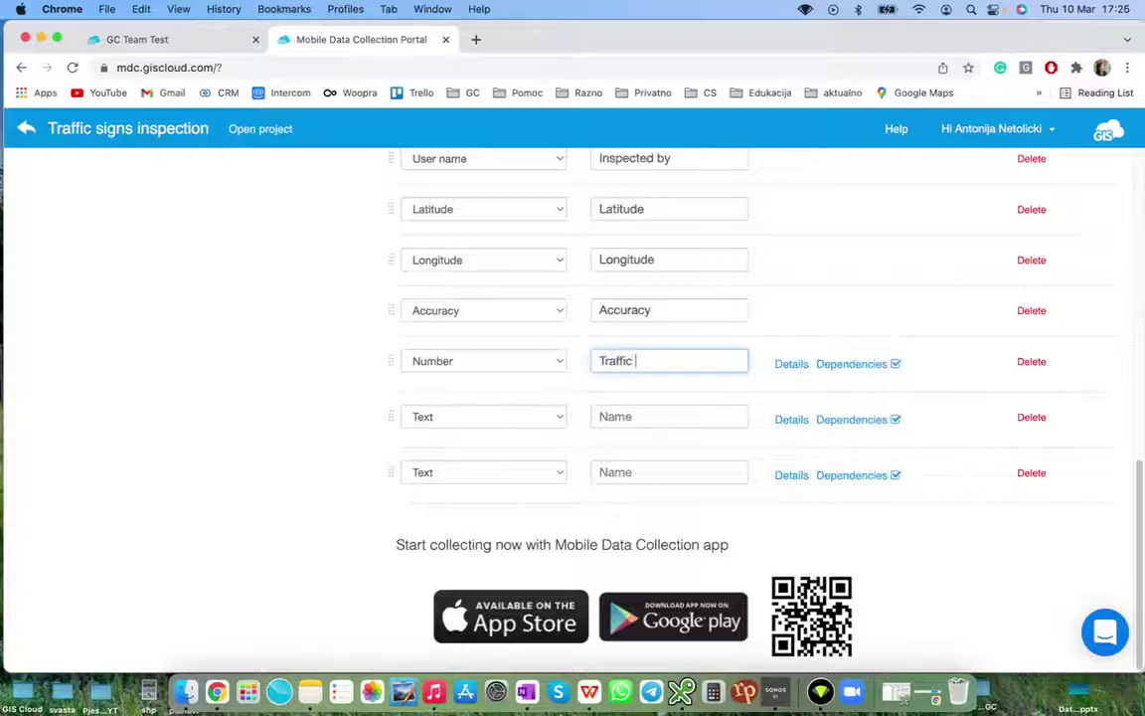
{"action": "type", "text": "sign ID"}
{"action": "left_click", "coordinate": [790, 365]}
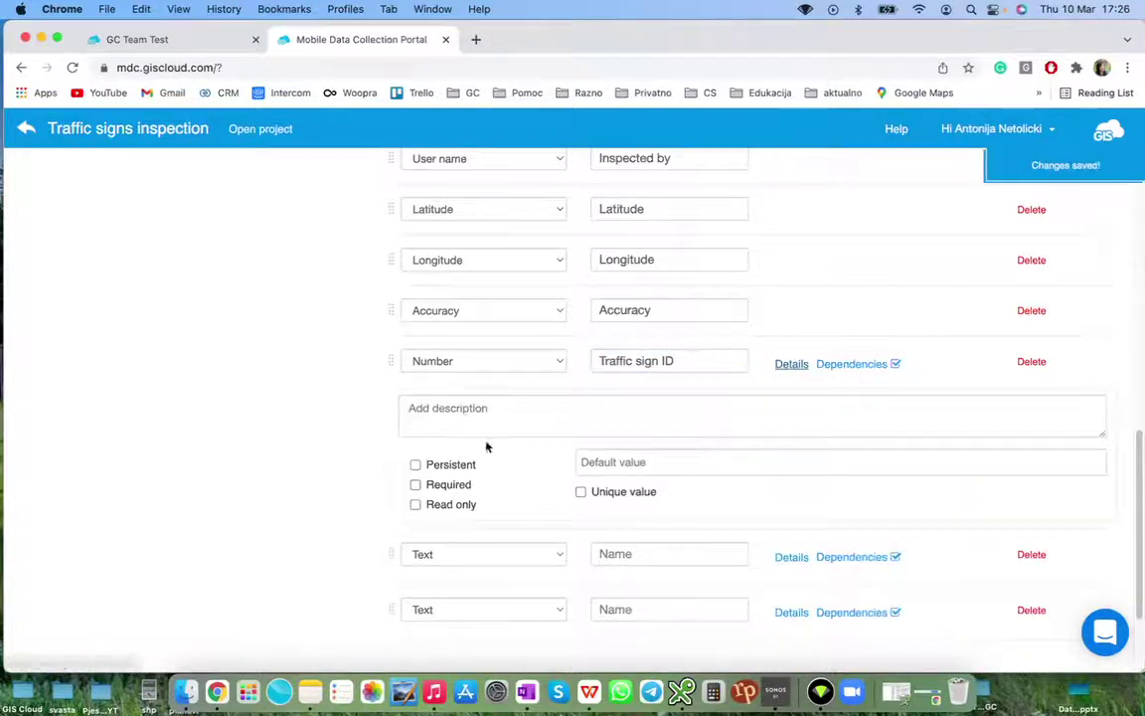
{"action": "left_click", "coordinate": [439, 486]}
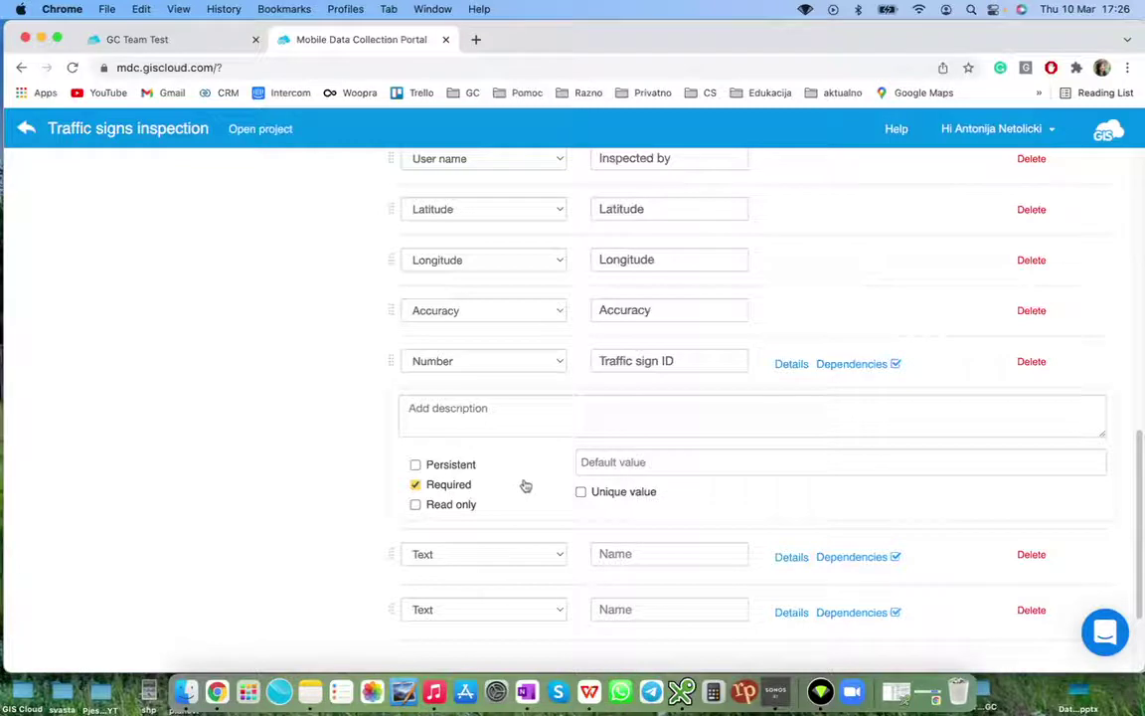
{"action": "left_click", "coordinate": [581, 494]}
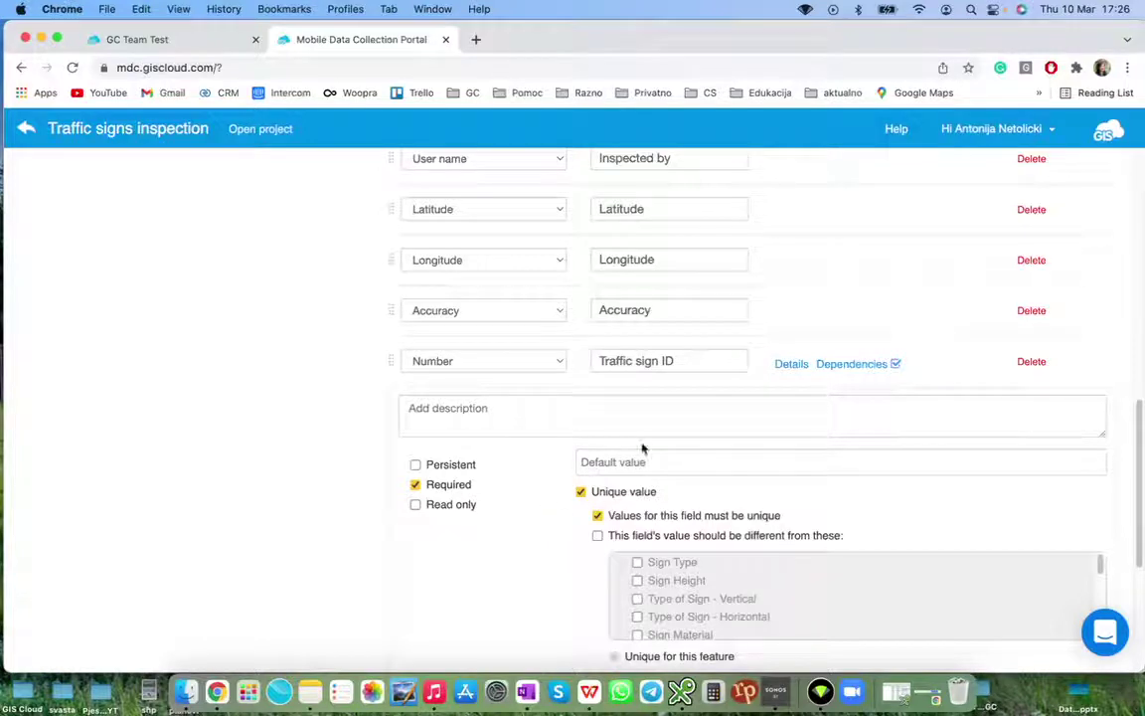
{"action": "left_click", "coordinate": [790, 365]}
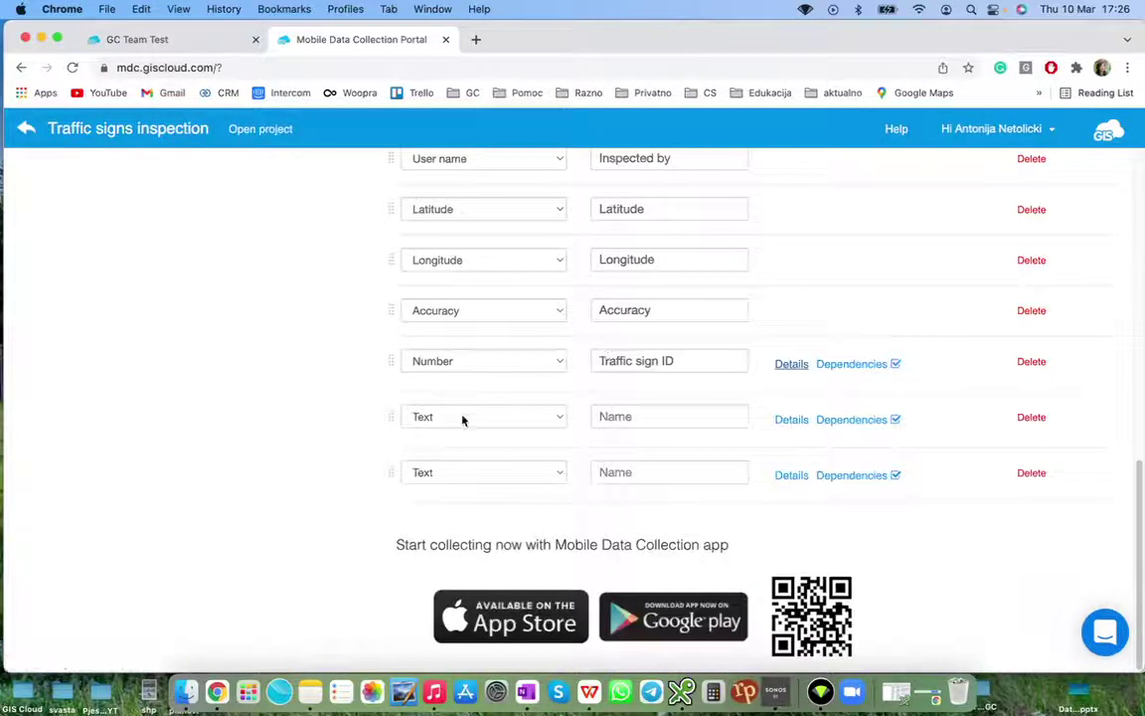
Turn the next blank field into a required Date and time field named 'Date inspected'
{"action": "left_click", "coordinate": [504, 420]}
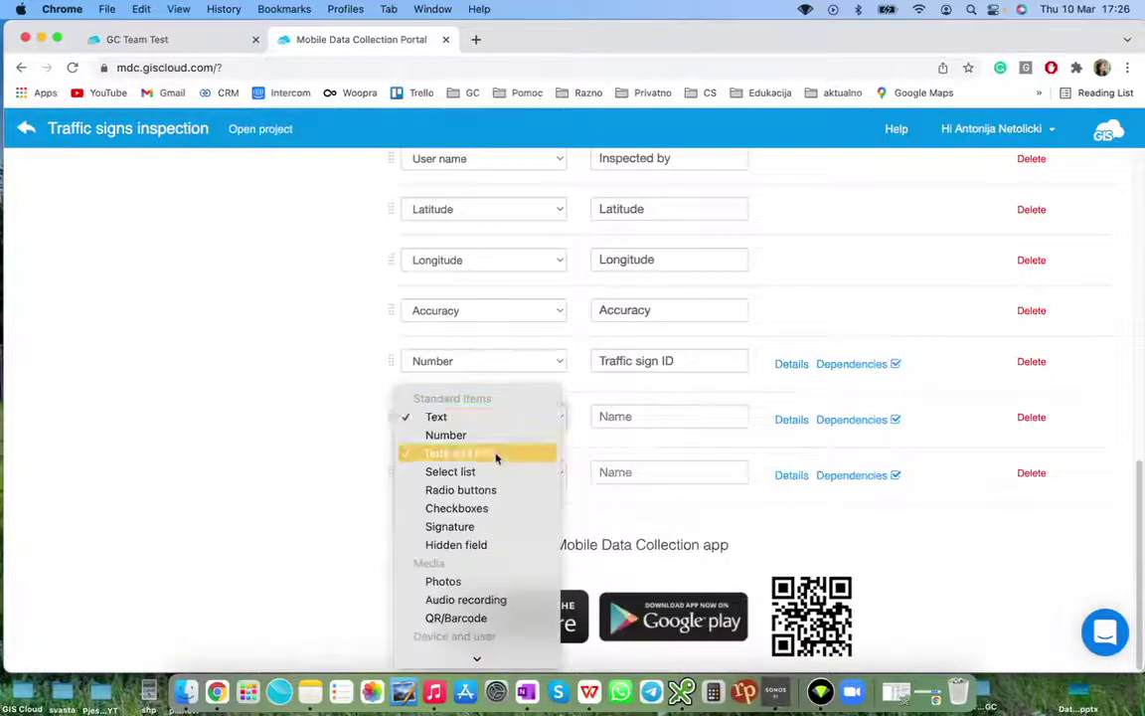
{"action": "left_click", "coordinate": [496, 456]}
{"action": "left_click", "coordinate": [635, 416]}
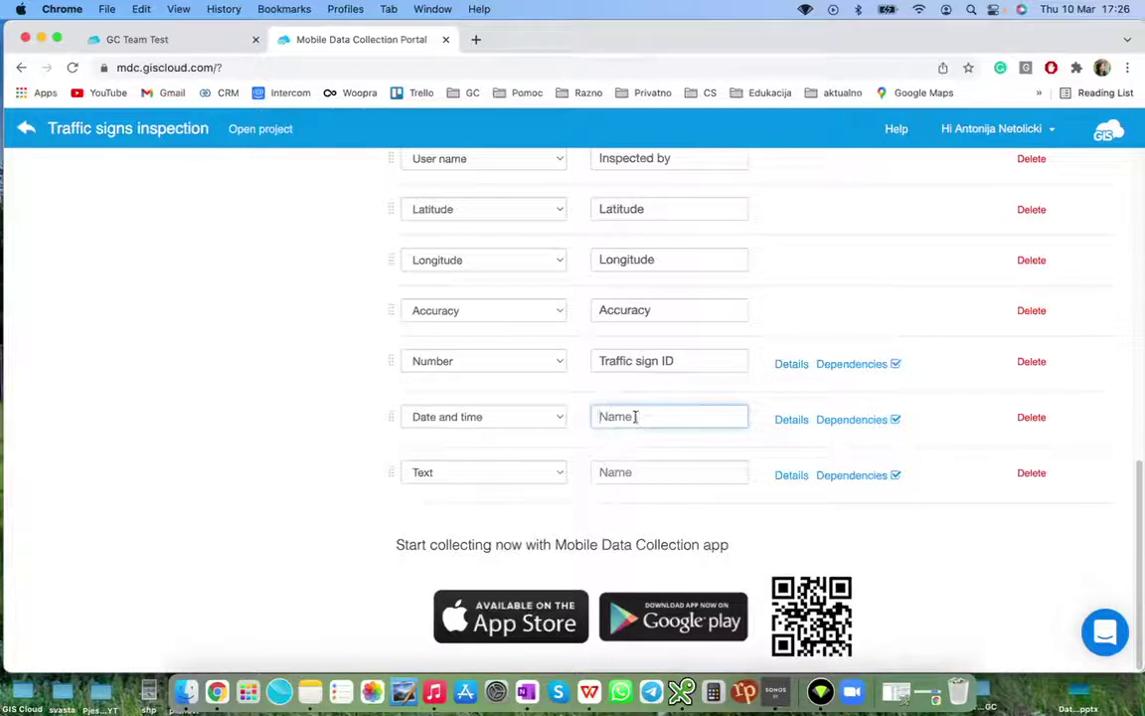
{"action": "type", "text": "Date "}
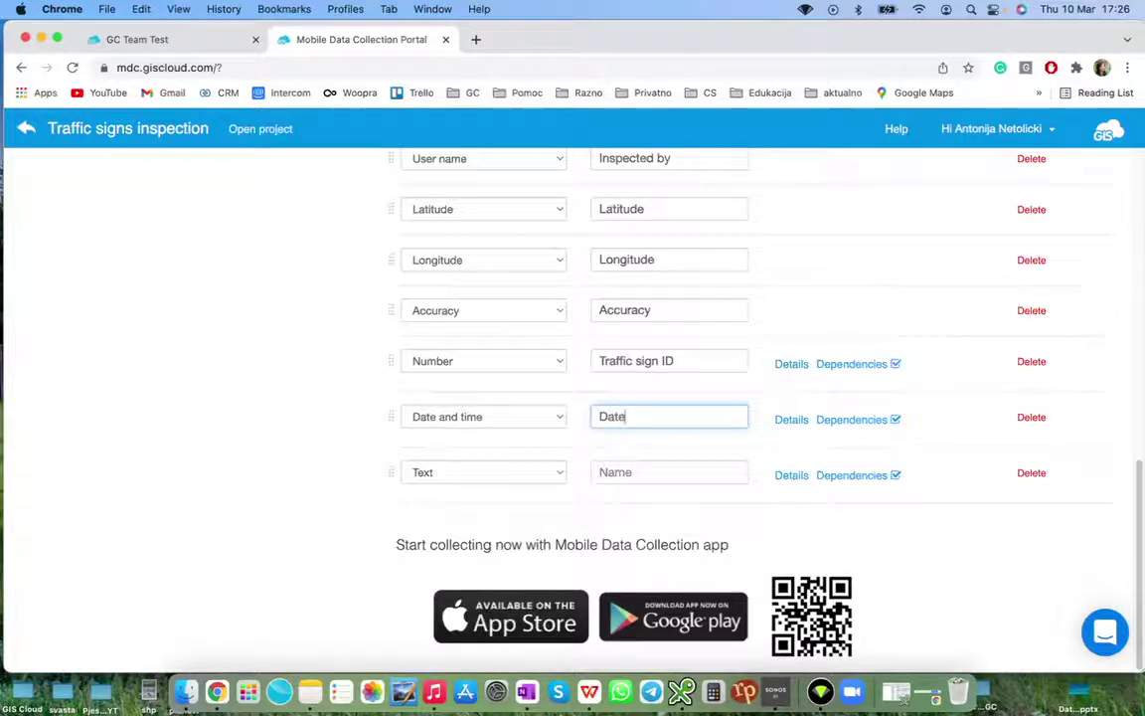
{"action": "type", "text": "inspecrte"}
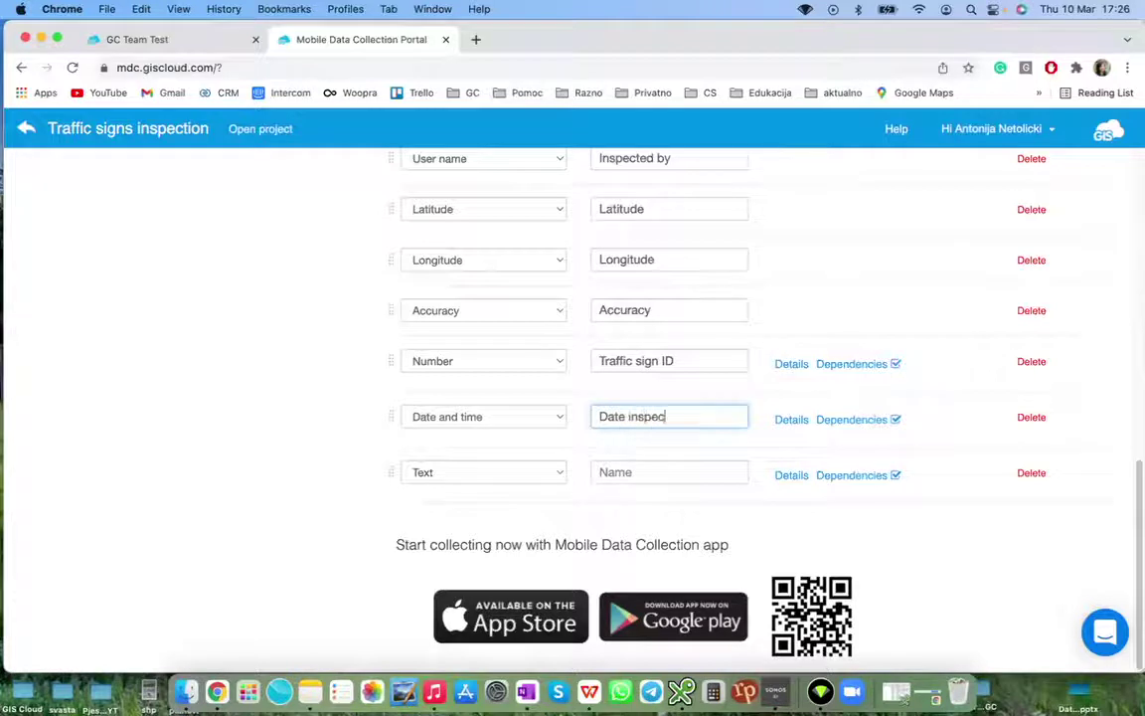
{"action": "key", "text": "BackSpace"}
{"action": "key", "text": "BackSpace"}
{"action": "key", "text": "BackSpace"}
{"action": "type", "text": "ted"}
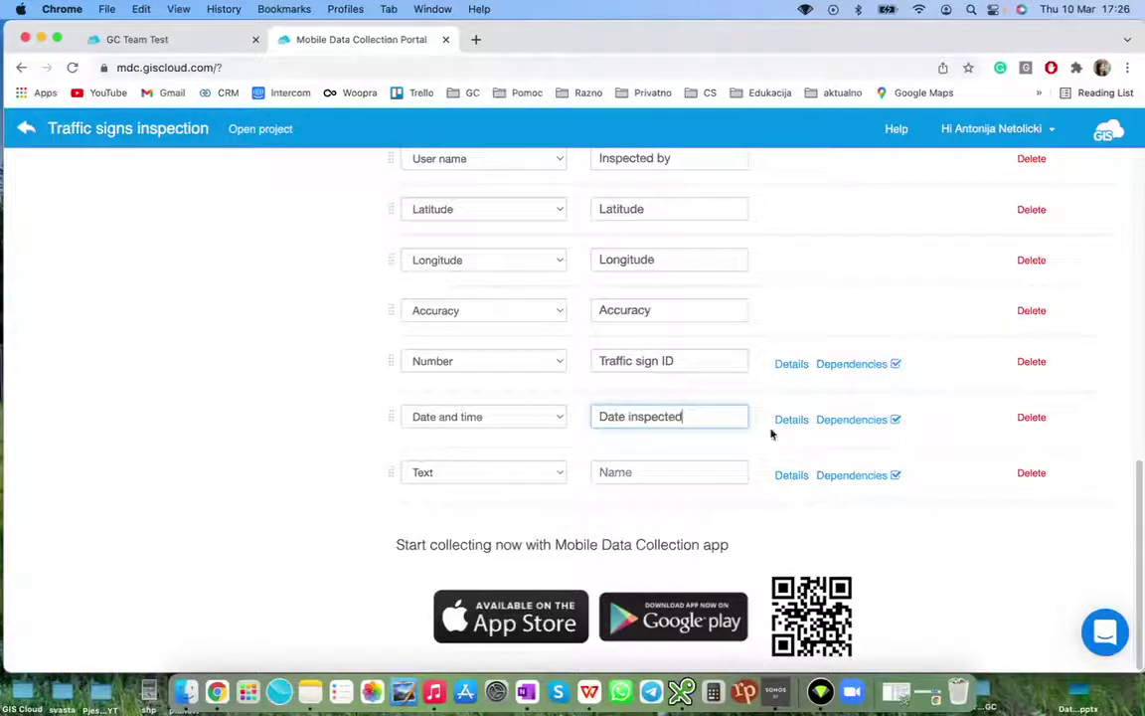
{"action": "left_click", "coordinate": [787, 422]}
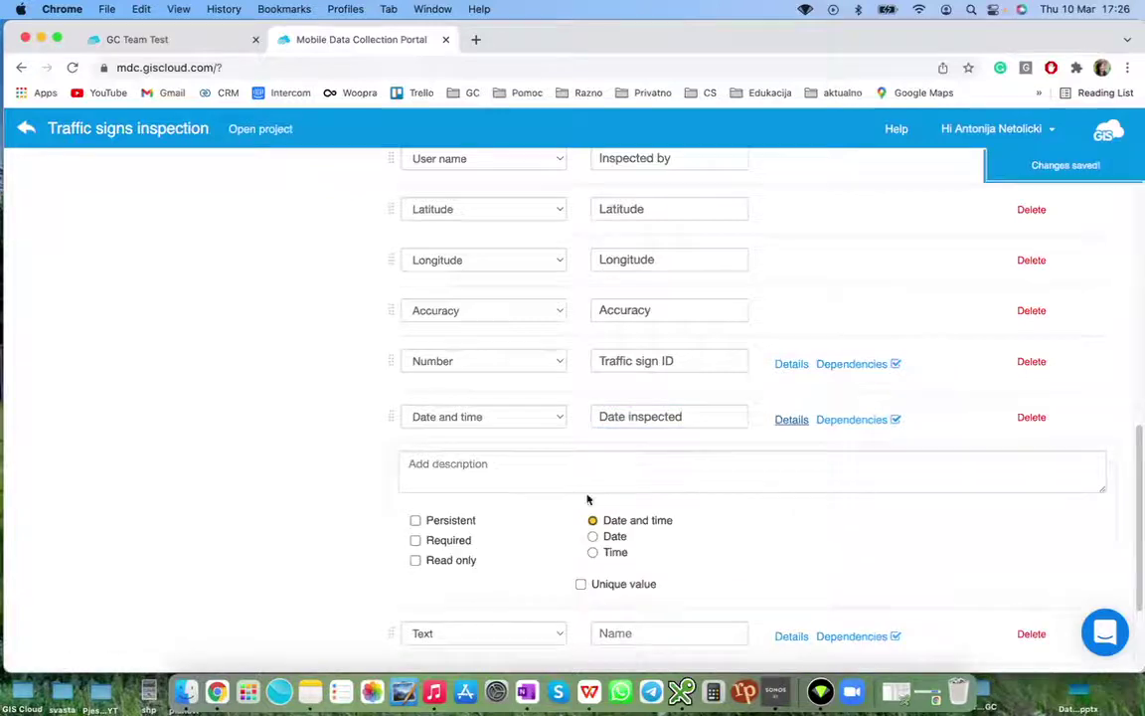
{"action": "left_click", "coordinate": [415, 541]}
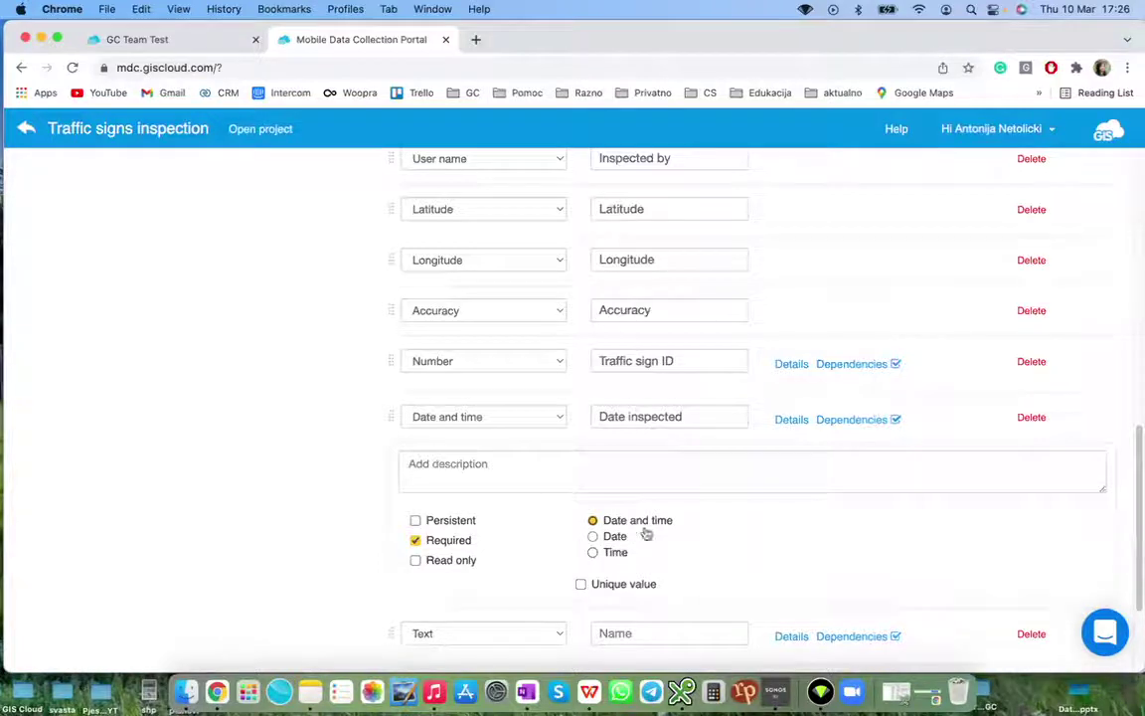
{"action": "left_click", "coordinate": [791, 421]}
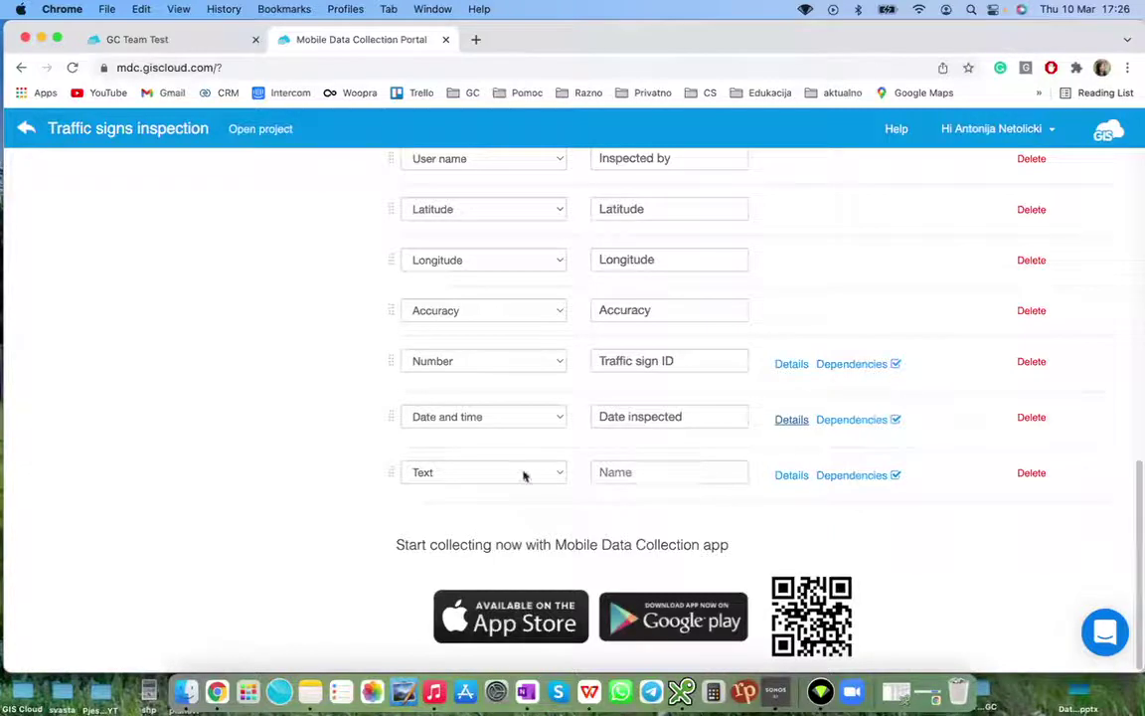
Name the text field 'Street' and make it both persistent and required
{"action": "left_click", "coordinate": [613, 473]}
{"action": "type", "text": "Street"}
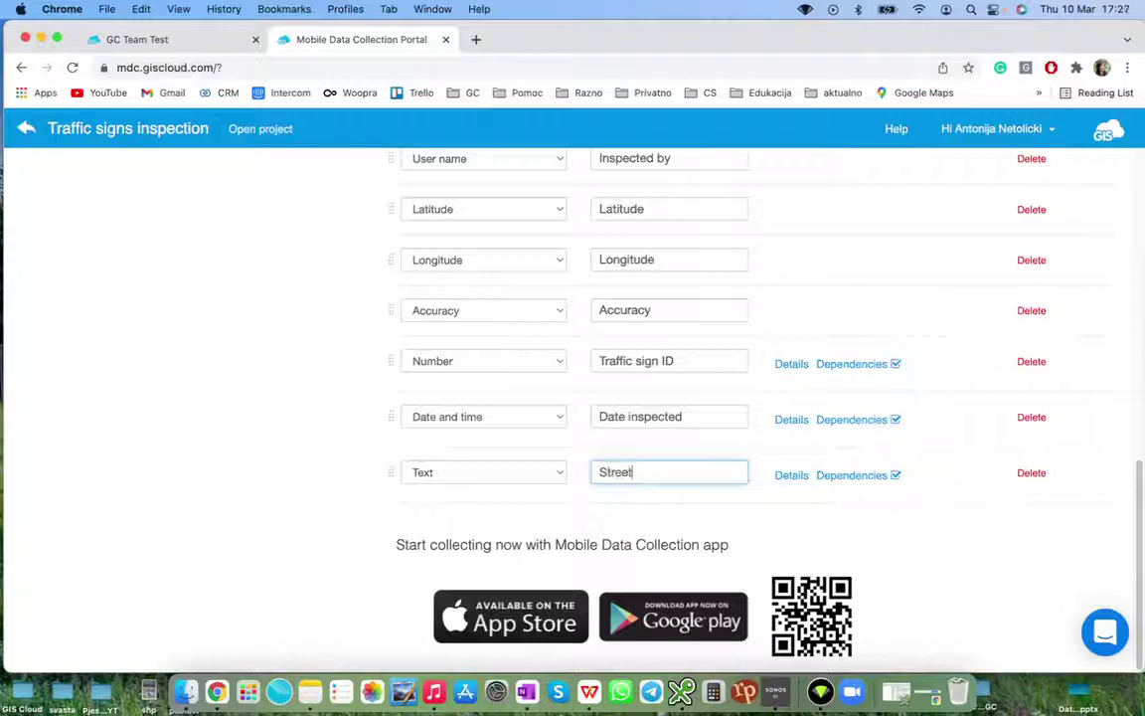
{"action": "left_click", "coordinate": [785, 475]}
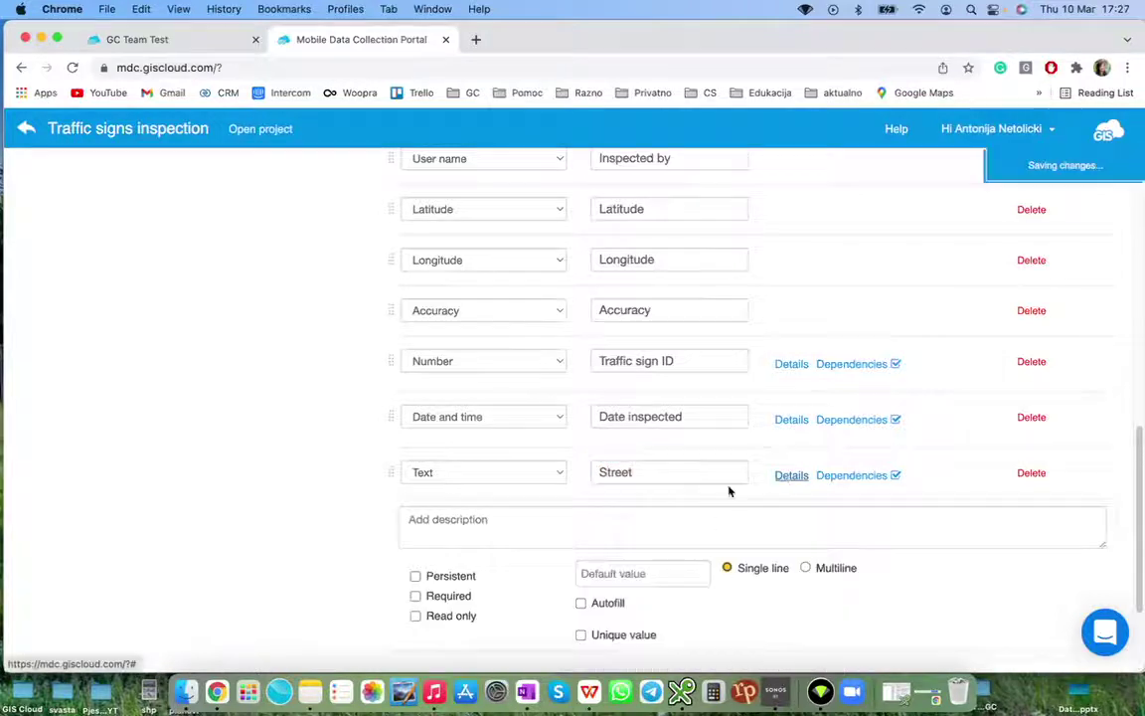
{"action": "scroll", "coordinate": [475, 493], "scroll_direction": "down", "scroll_amount": 1}
{"action": "left_click", "coordinate": [414, 542]}
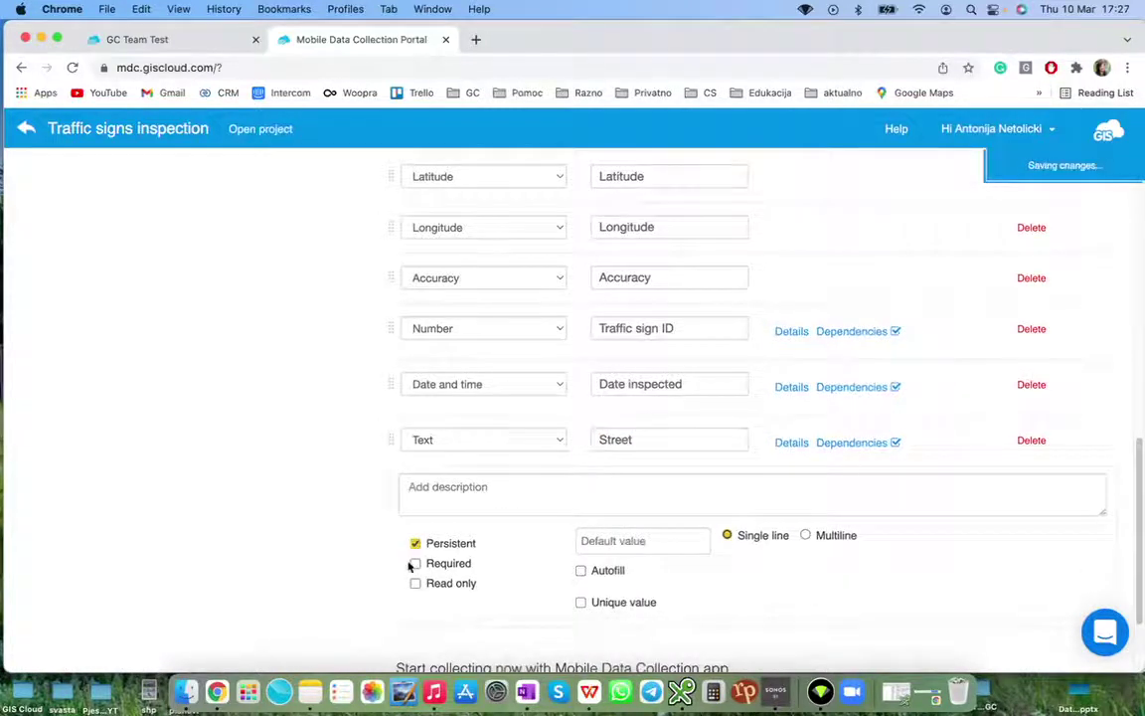
{"action": "left_click", "coordinate": [416, 564]}
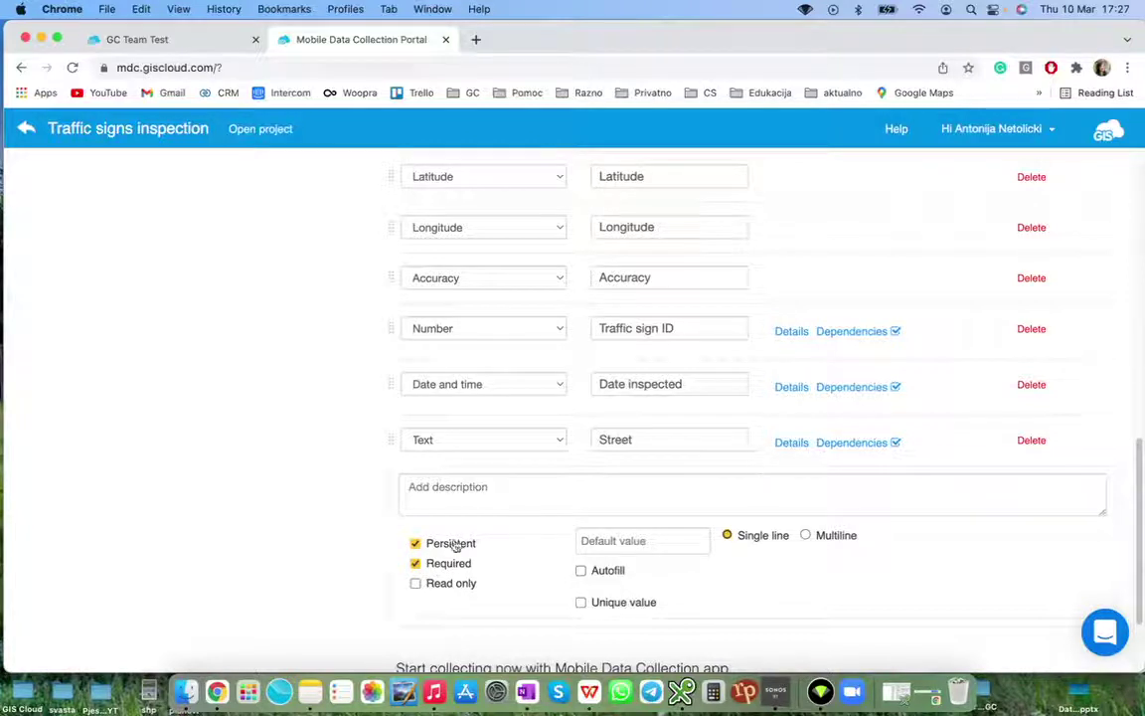
{"action": "left_click", "coordinate": [793, 443]}
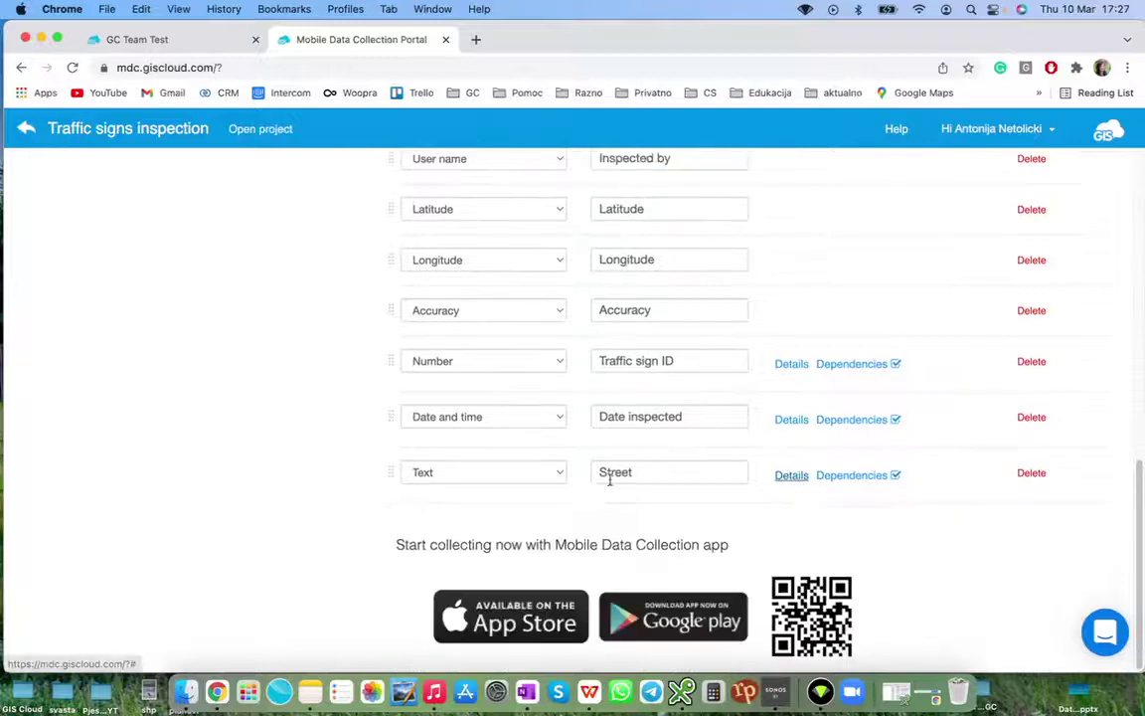
Move Traffic sign ID to the top of the form, above Sign Type
{"action": "scroll", "coordinate": [345, 467], "scroll_direction": "up", "scroll_amount": 3}
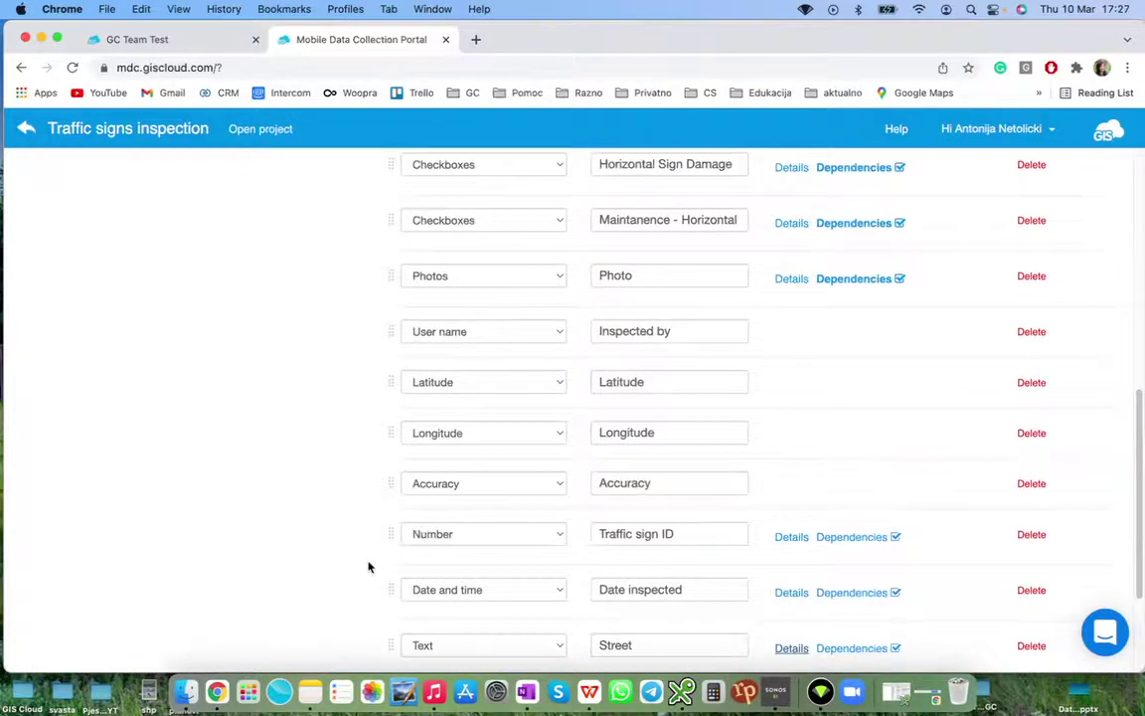
{"action": "scroll", "coordinate": [371, 561], "scroll_direction": "down", "scroll_amount": 3}
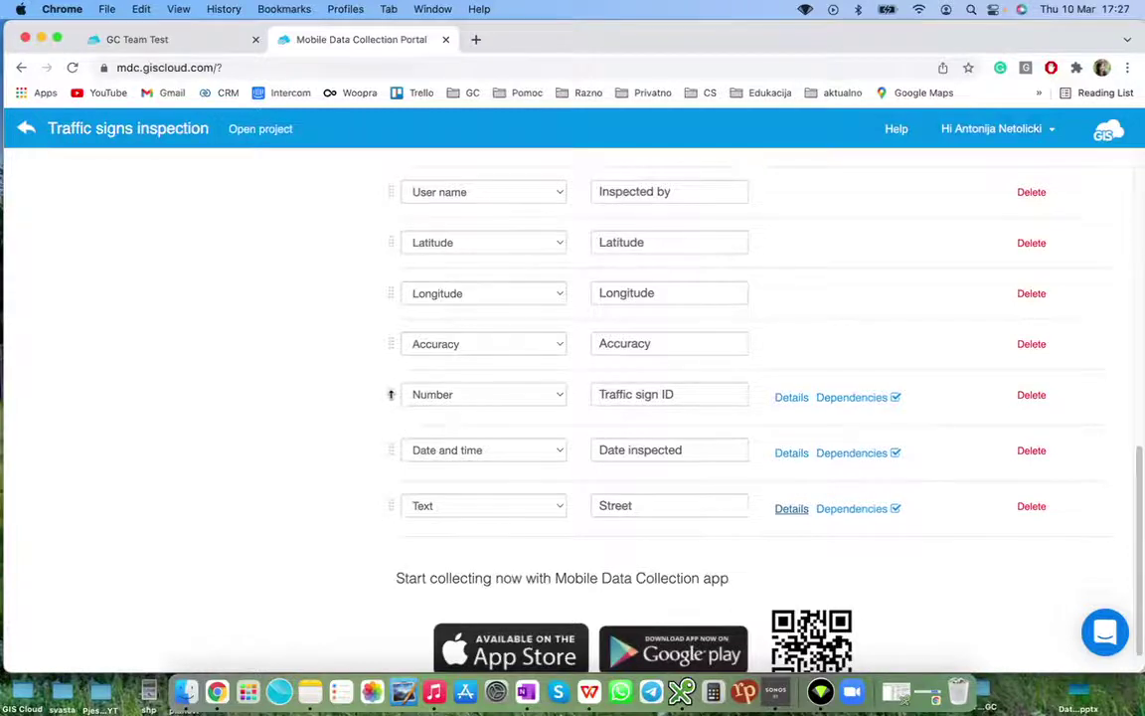
{"action": "scroll", "coordinate": [386, 388], "scroll_direction": "up", "scroll_amount": 10}
{"action": "left_click_drag", "start_coordinate": [382, 375], "coordinate": [372, 299]}
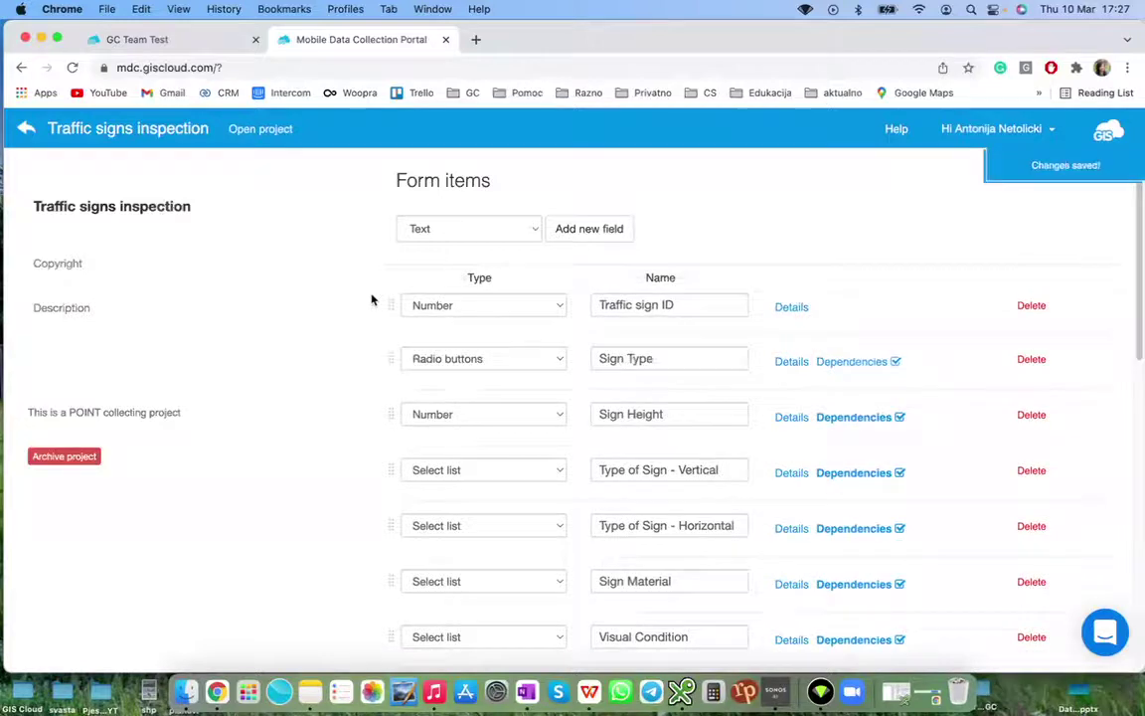
Drag Date inspected, then Street, up to sit directly below Traffic sign ID
{"action": "scroll", "coordinate": [391, 363], "scroll_direction": "down", "scroll_amount": 10}
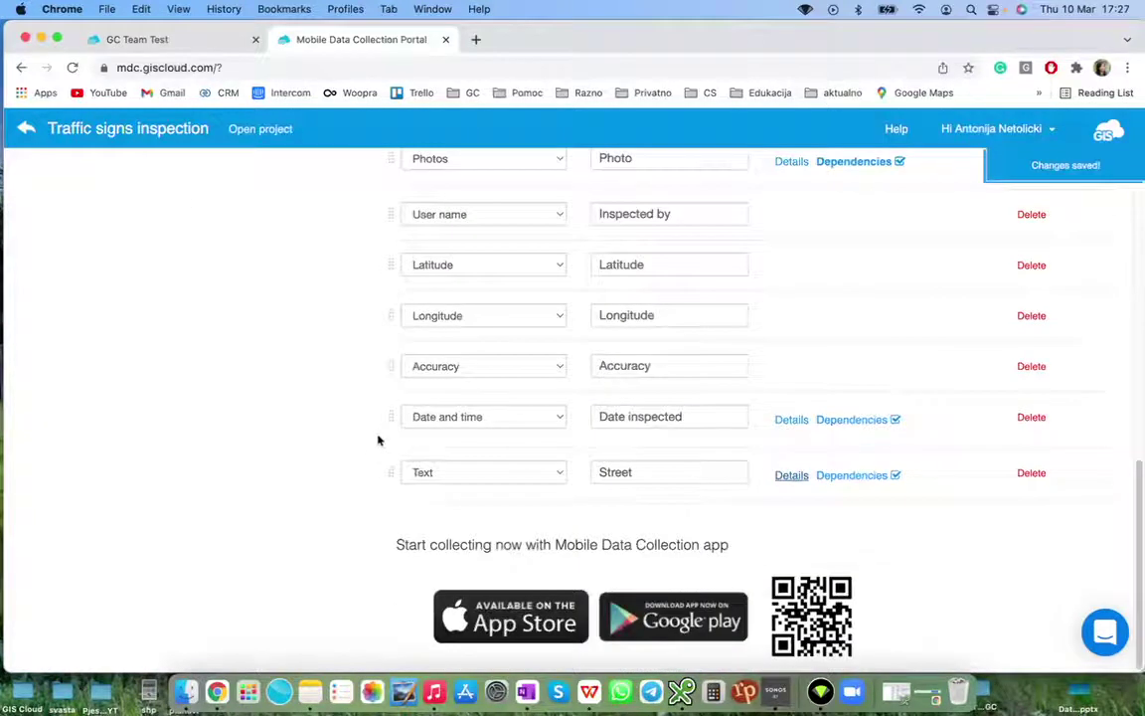
{"action": "scroll", "coordinate": [368, 394], "scroll_direction": "up", "scroll_amount": 10}
{"action": "left_click_drag", "start_coordinate": [368, 411], "coordinate": [327, 235]}
{"action": "scroll", "coordinate": [381, 358], "scroll_direction": "down", "scroll_amount": 10}
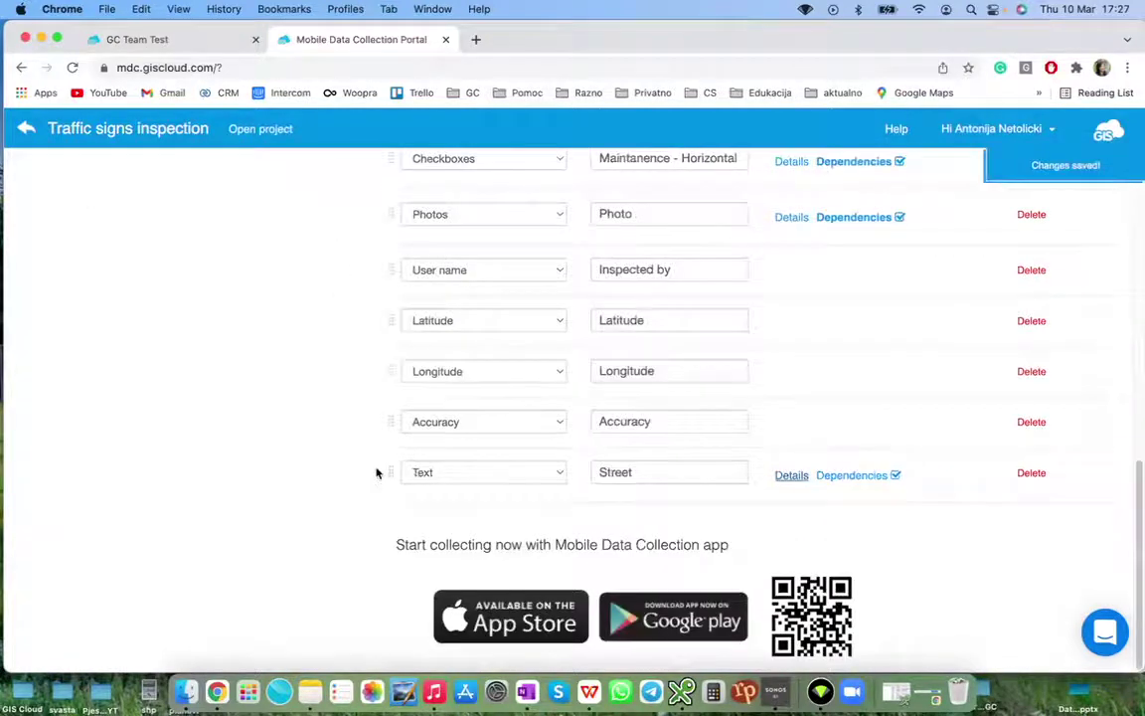
{"action": "left_click_drag", "start_coordinate": [388, 478], "coordinate": [345, 430]}
{"action": "scroll", "coordinate": [376, 470], "scroll_direction": "up", "scroll_amount": 10}
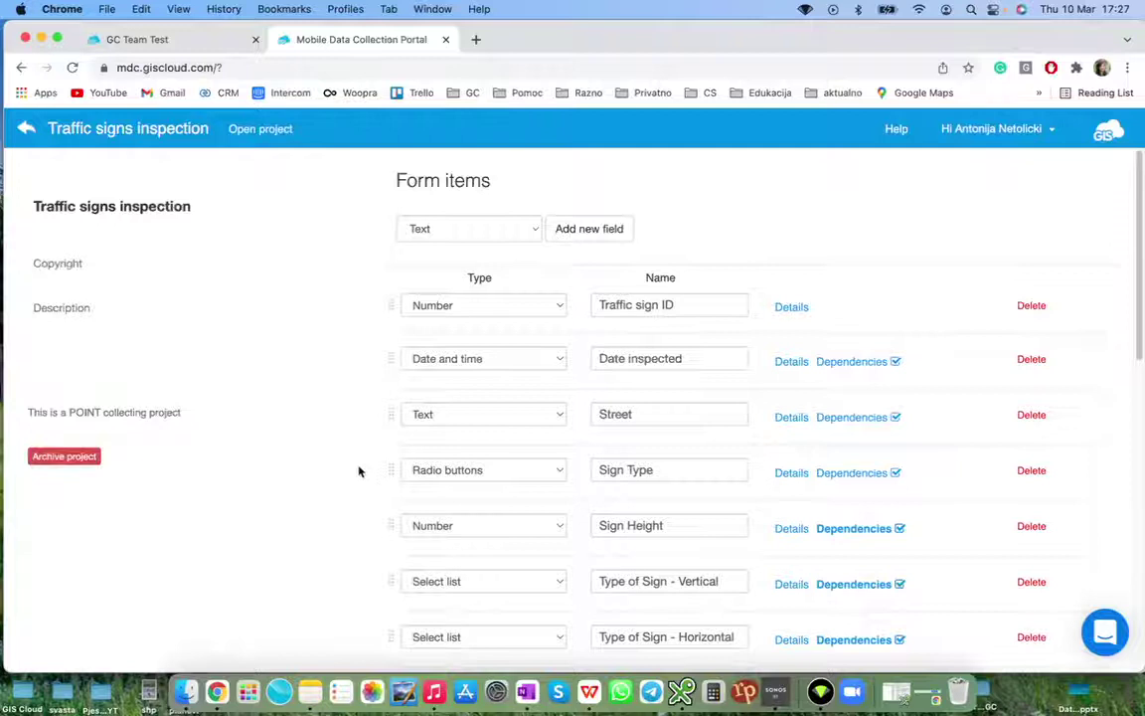
{"action": "scroll", "coordinate": [355, 471], "scroll_direction": "down", "scroll_amount": 1}
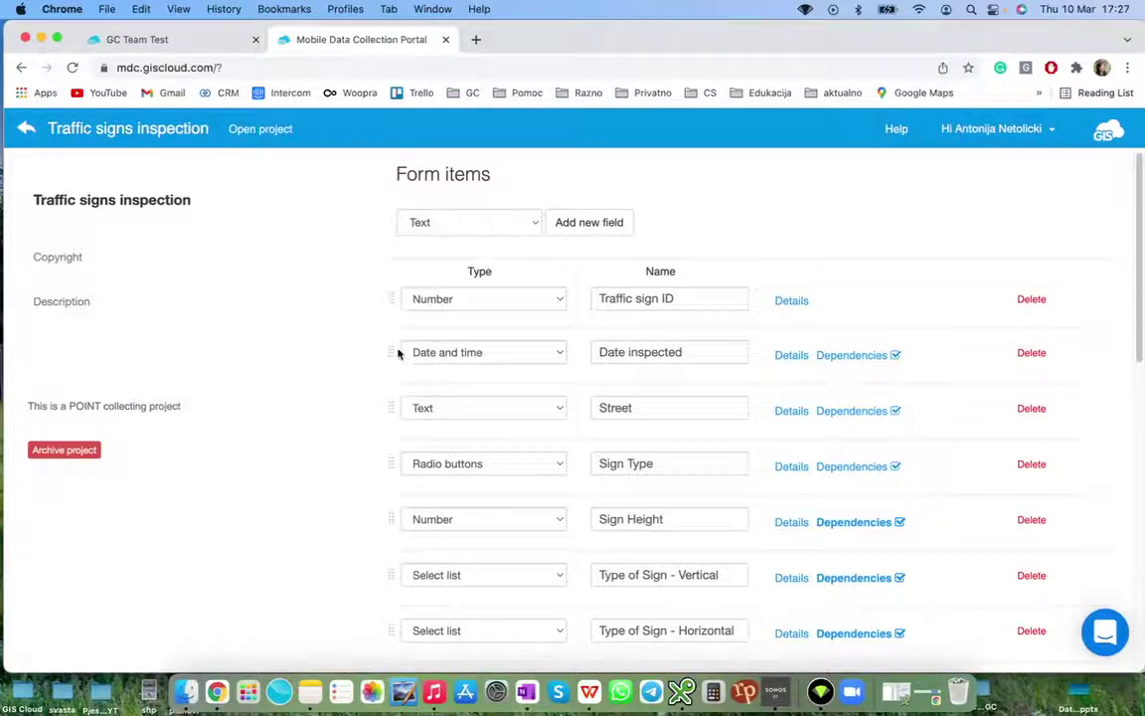
Search Spotlight for 'ref' and launch Reflector 3 to mirror the iPhone
{"action": "left_click", "coordinate": [971, 9]}
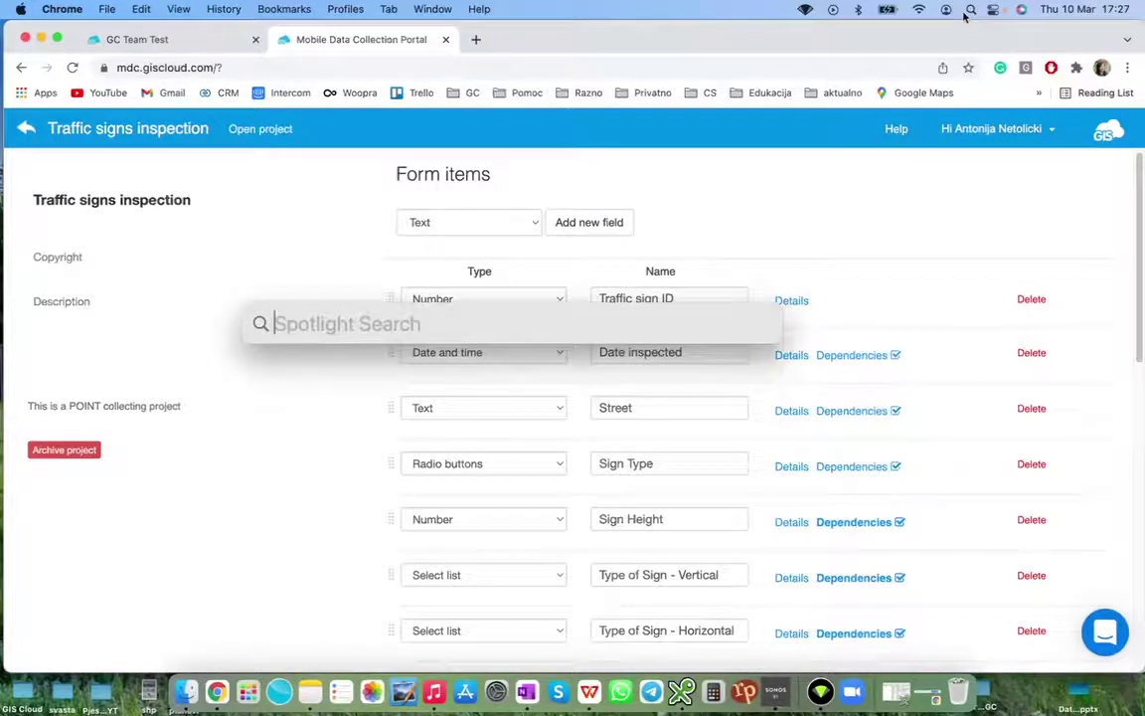
{"action": "type", "text": "ref"}
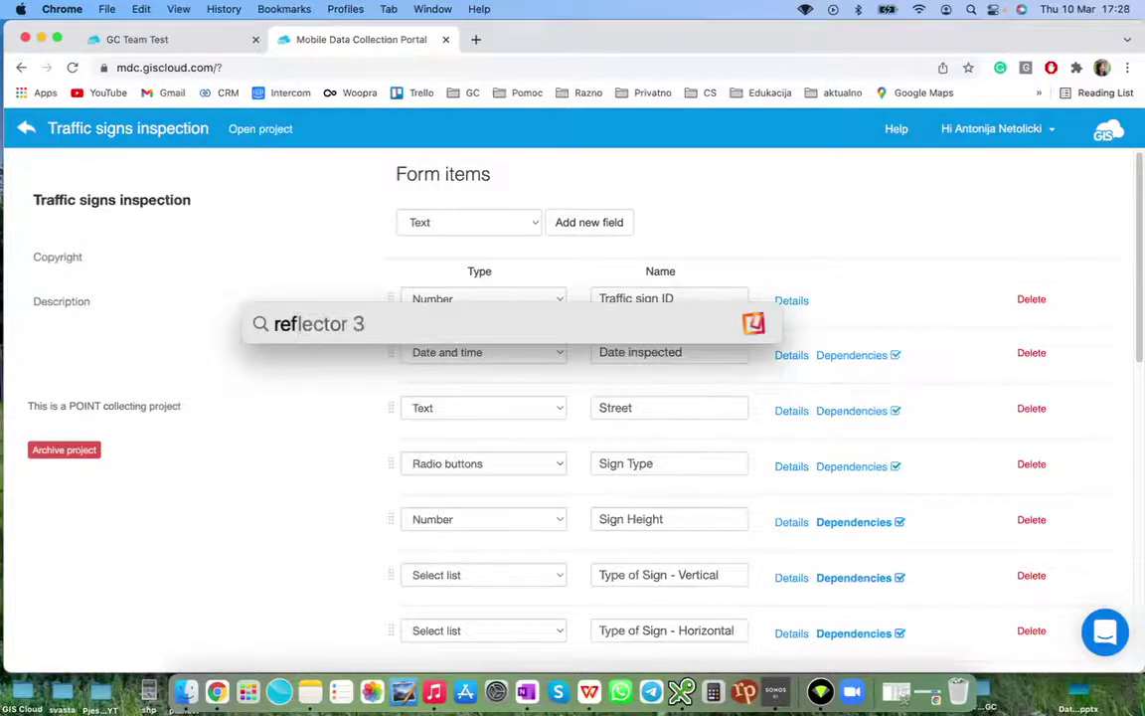
{"action": "key", "text": "Return"}
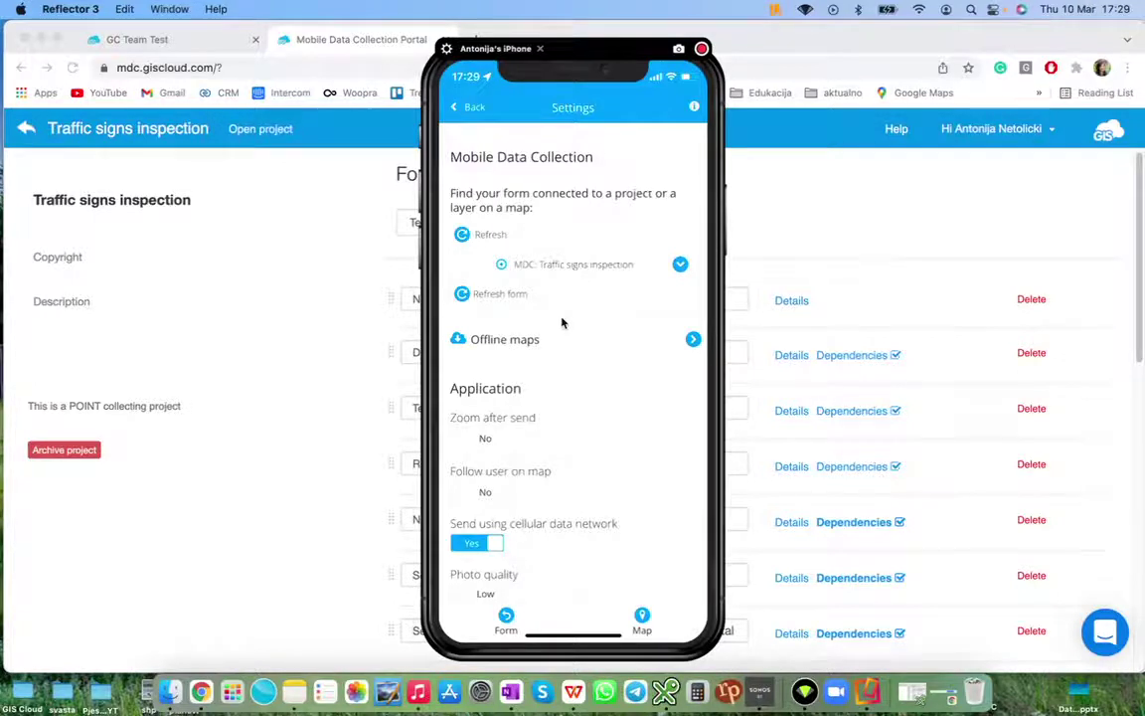
Scroll the mirrored MDC app to view the refreshed form starting with Traffic sign ID
{"action": "scroll", "coordinate": [573, 322], "scroll_direction": "down", "scroll_amount": 3}
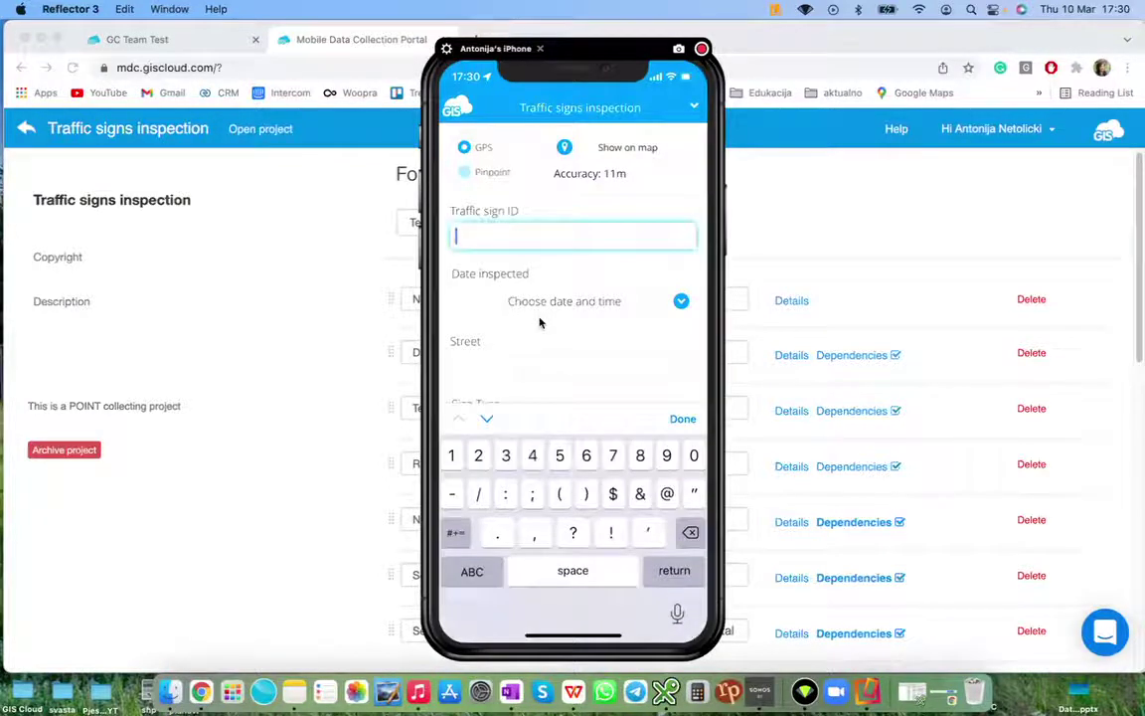
Fill the test record with ID 123, Street 'Test', Sign Height 3.4, and open the Vertical sign-type choices
{"action": "type", "text": "123"}
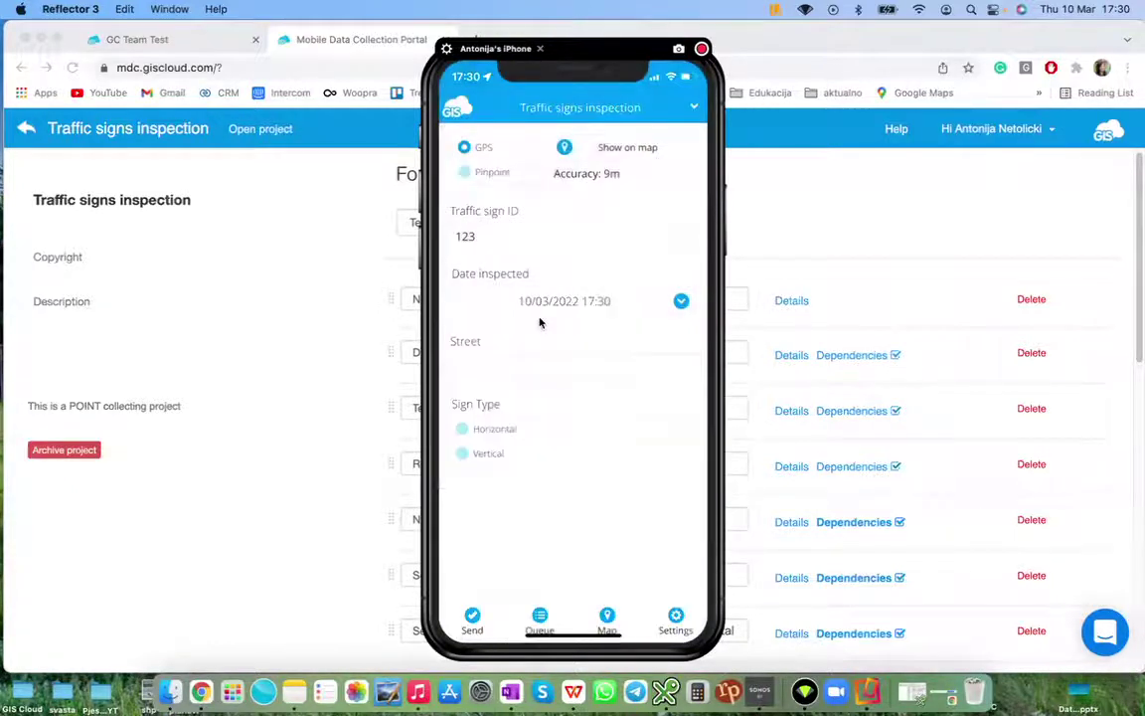
{"action": "type", "text": "Test"}
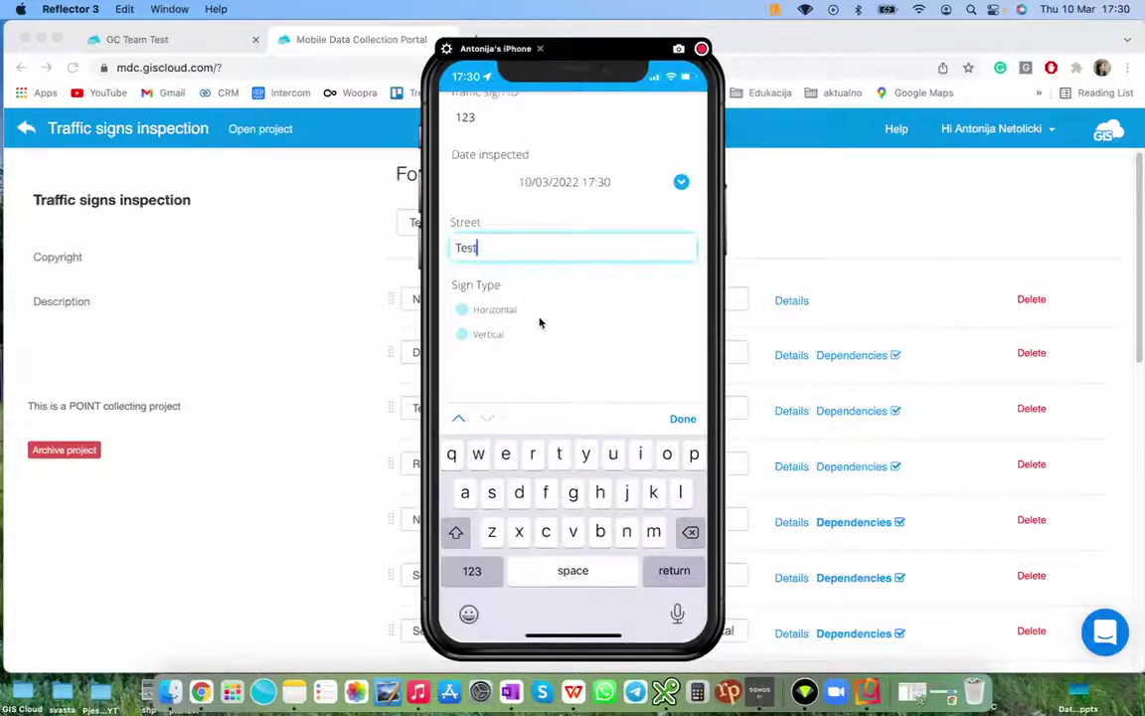
{"action": "key", "text": "Return"}
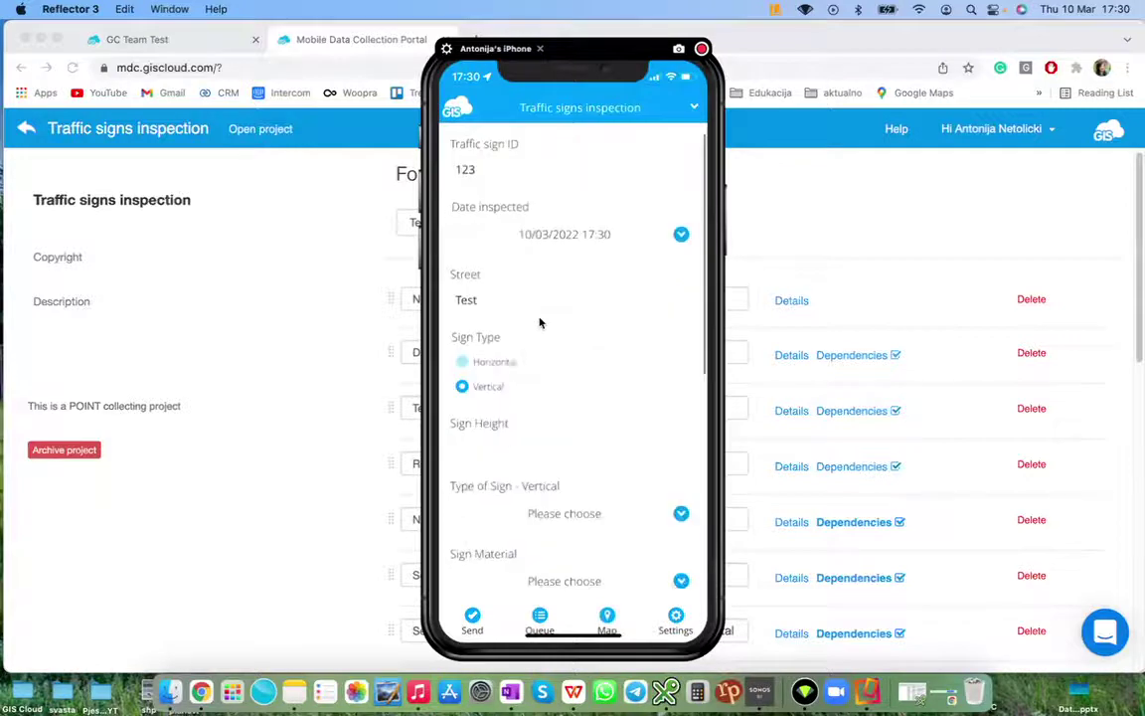
{"action": "type", "text": "3.4"}
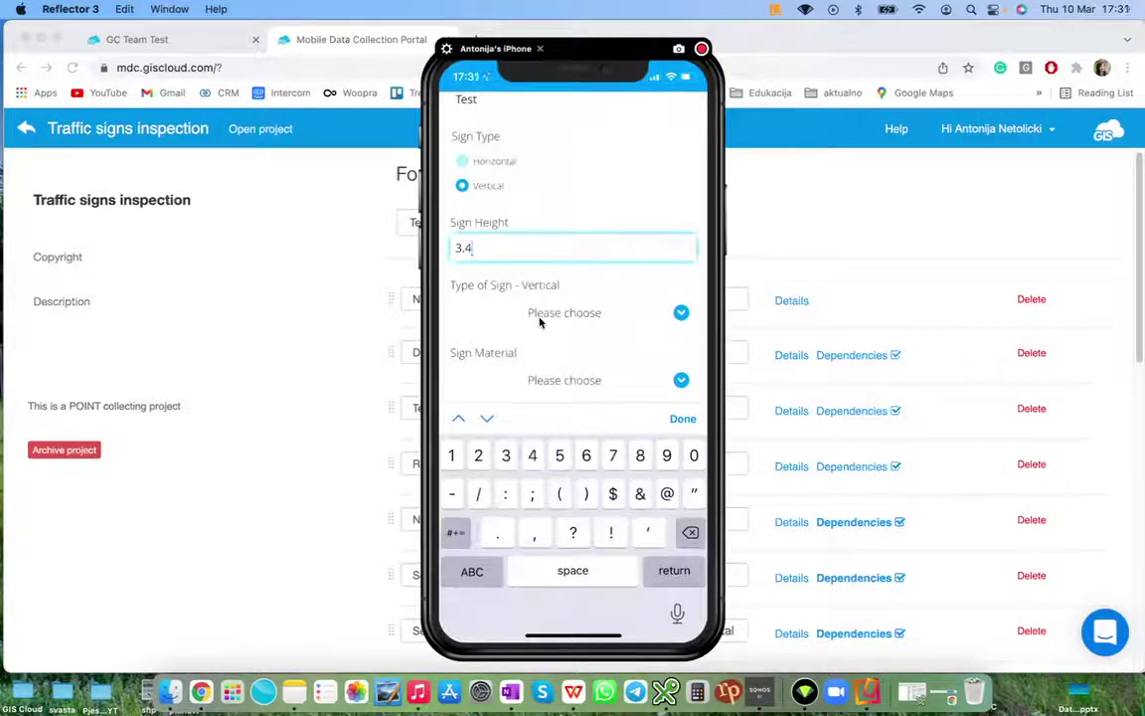
{"action": "left_click", "coordinate": [540, 321]}
{"action": "left_click", "coordinate": [540, 321]}
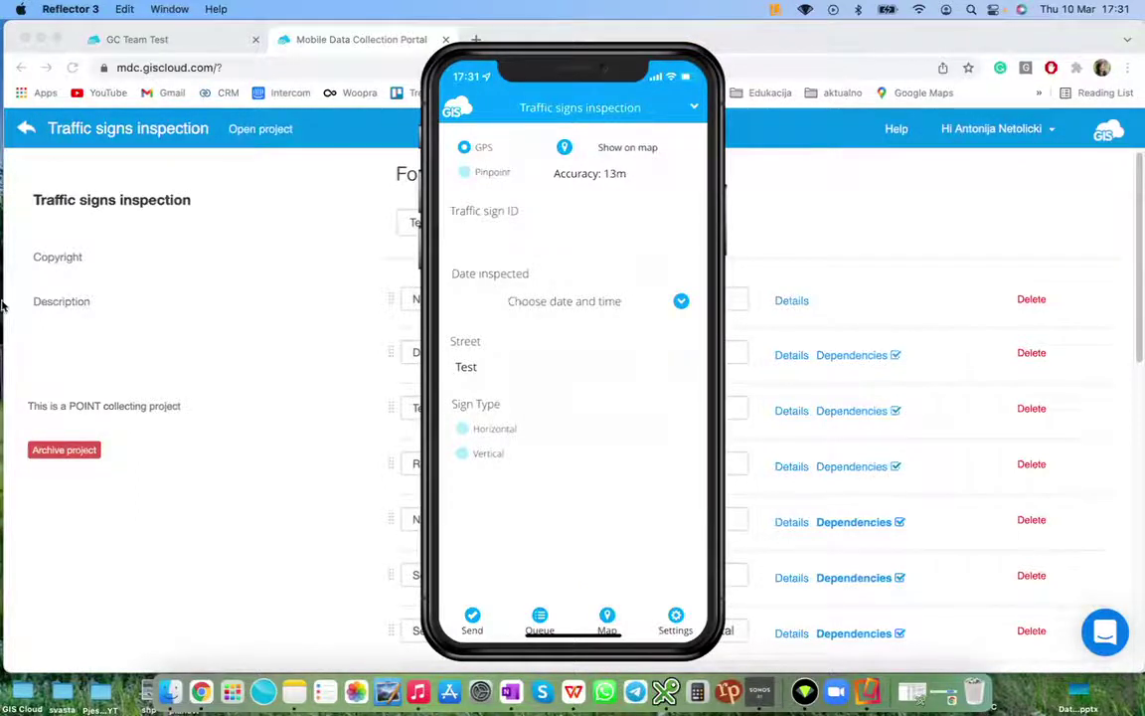
Open the Traffic signs inspection map and records in the portal, moving the phone mirror aside
{"action": "left_click", "coordinate": [264, 207]}
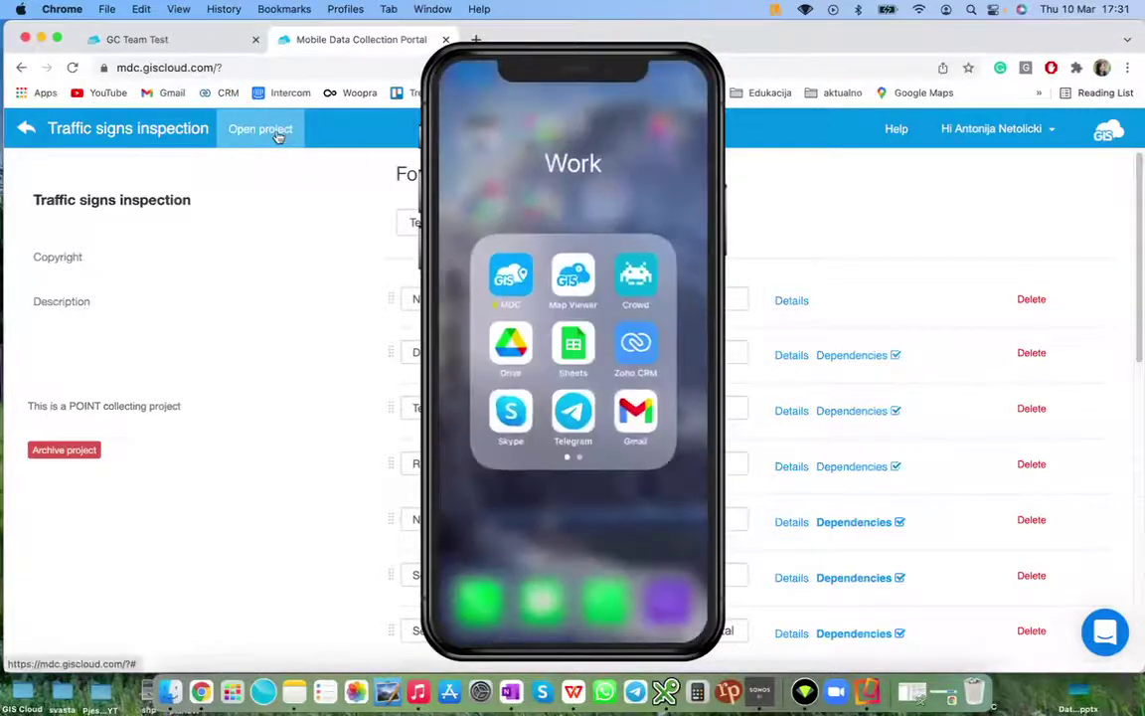
{"action": "left_click", "coordinate": [278, 135]}
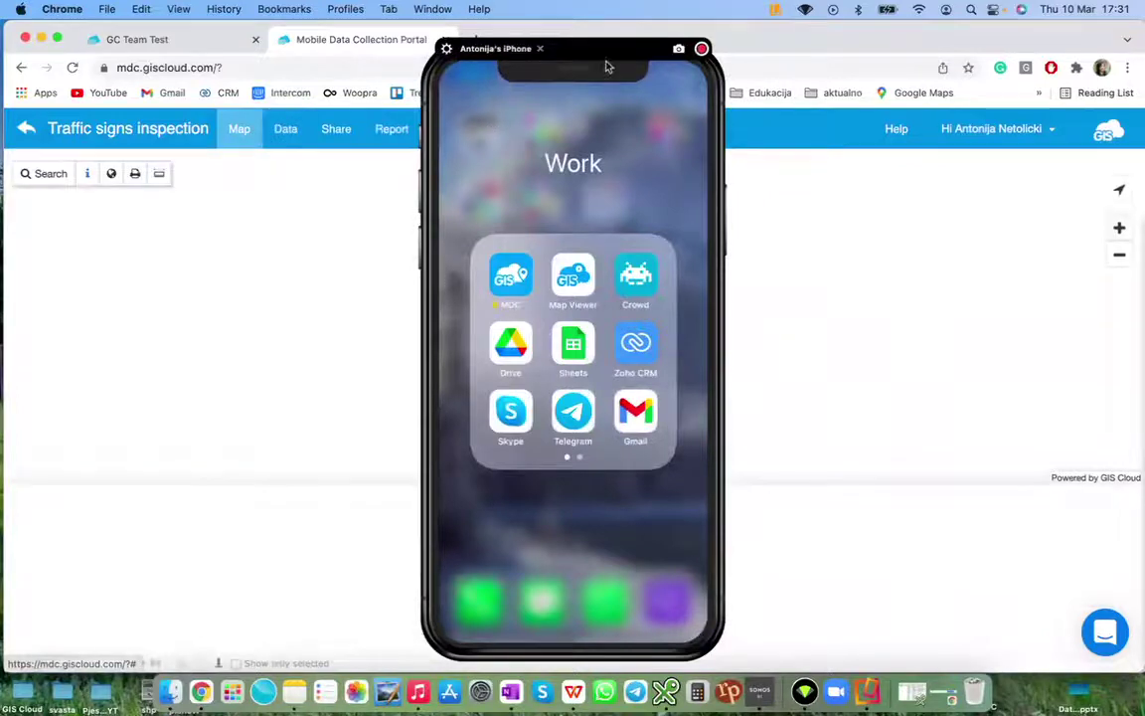
{"action": "left_click_drag", "start_coordinate": [637, 51], "coordinate": [1143, 45]}
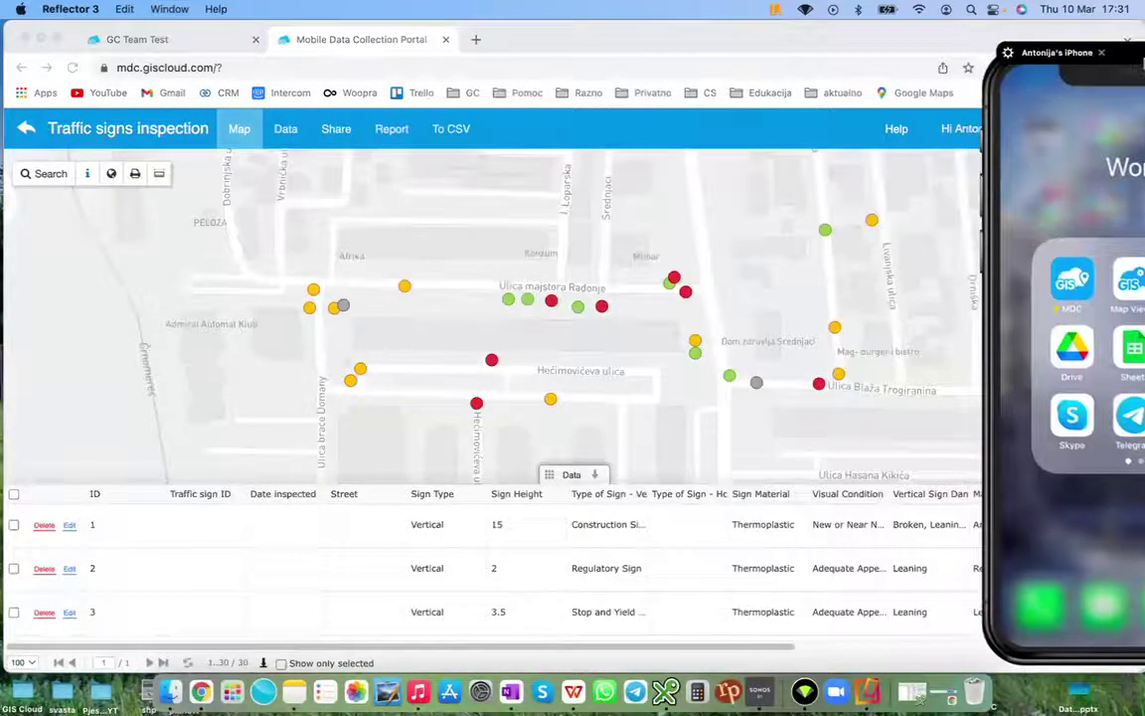
{"action": "left_click", "coordinate": [626, 338]}
{"action": "left_click_drag", "start_coordinate": [639, 332], "coordinate": [495, 328]}
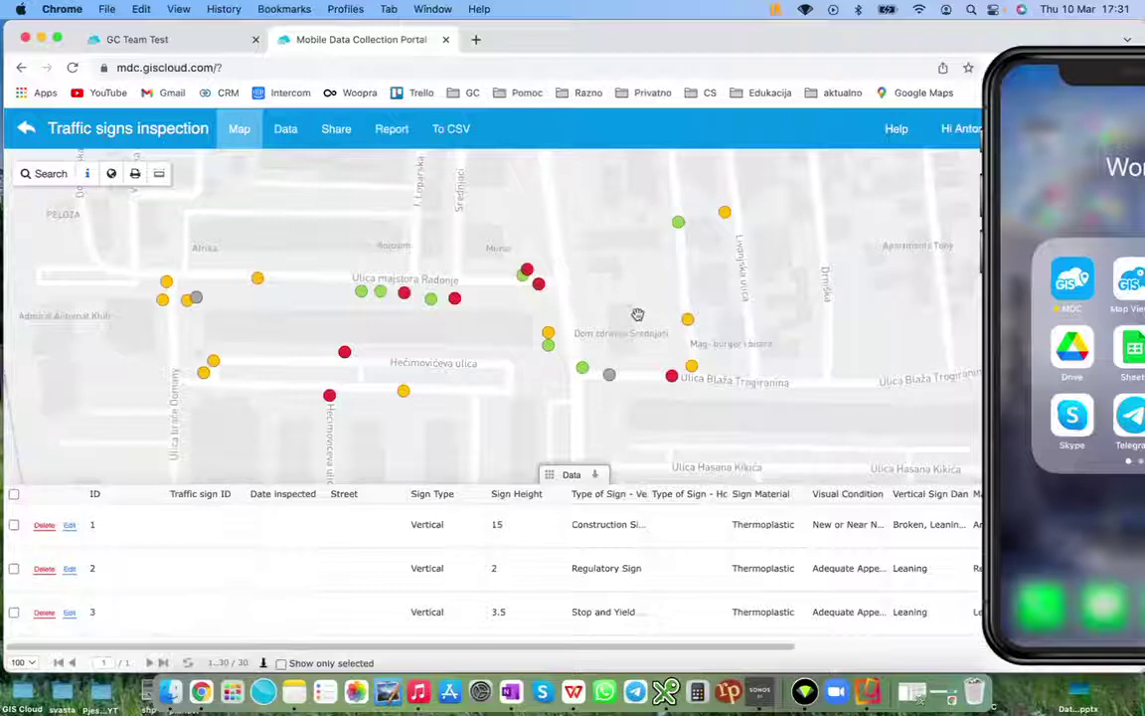
Inspect a yellow sign point's details and enlarged photo, then close the popup
{"action": "left_click", "coordinate": [724, 214]}
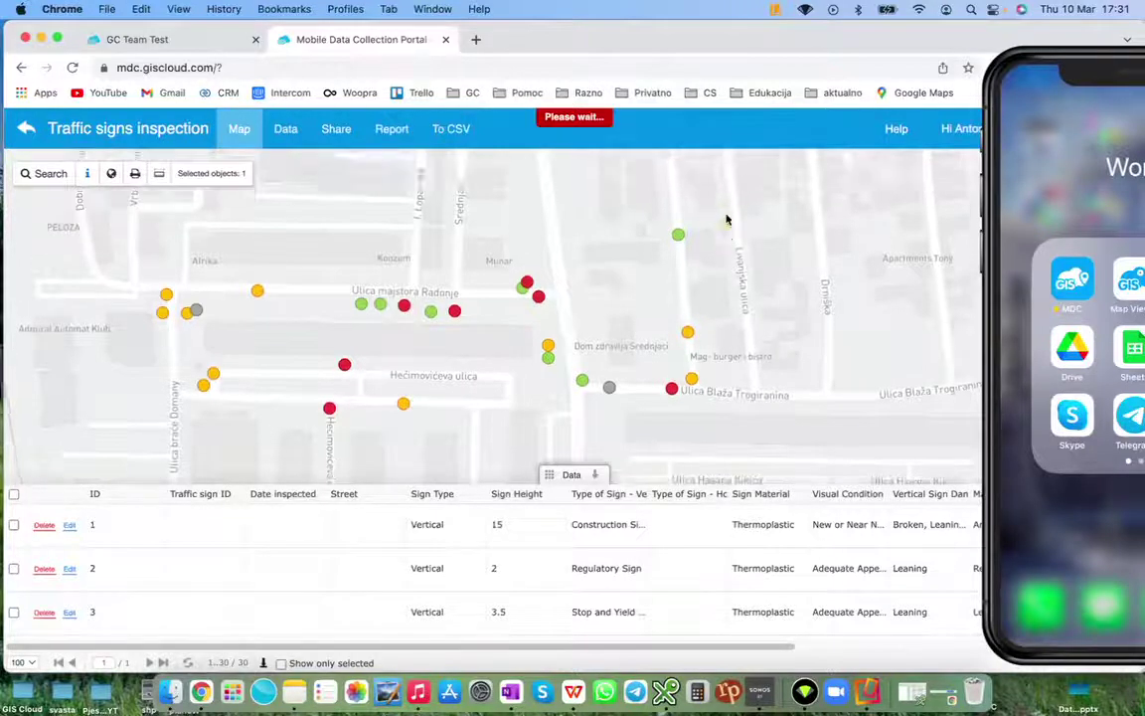
{"action": "scroll", "coordinate": [723, 231], "scroll_direction": "down", "scroll_amount": 10}
{"action": "scroll", "coordinate": [734, 233], "scroll_direction": "up", "scroll_amount": 2}
{"action": "left_click", "coordinate": [758, 207]}
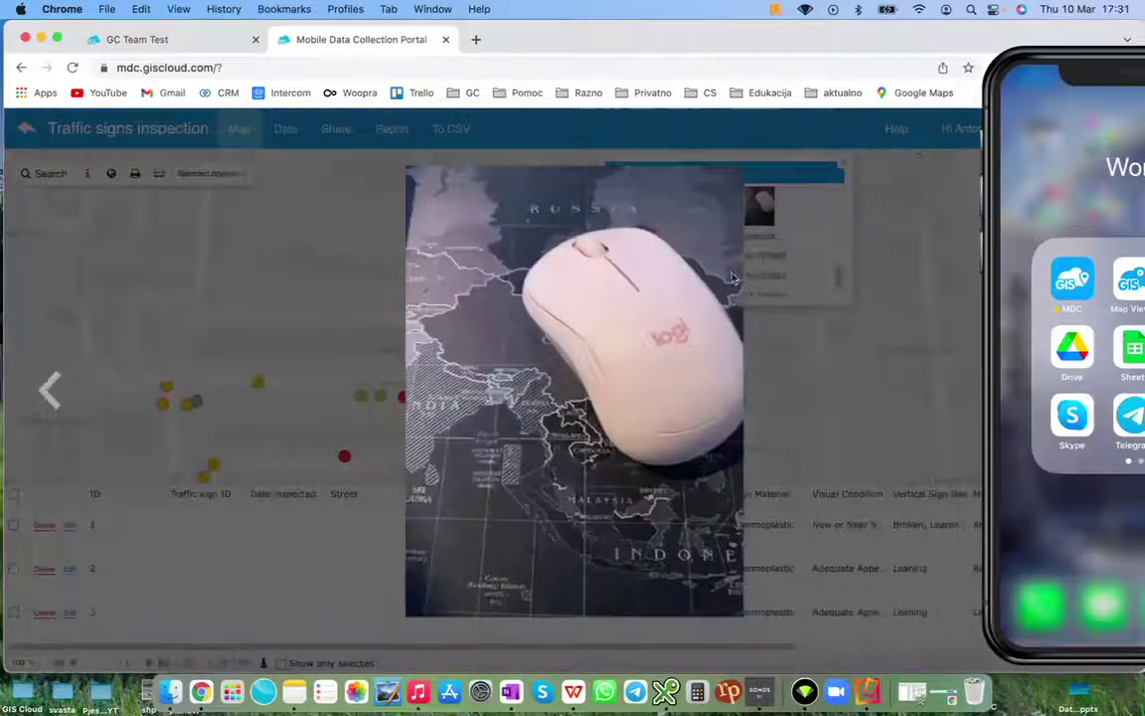
{"action": "left_click", "coordinate": [787, 344]}
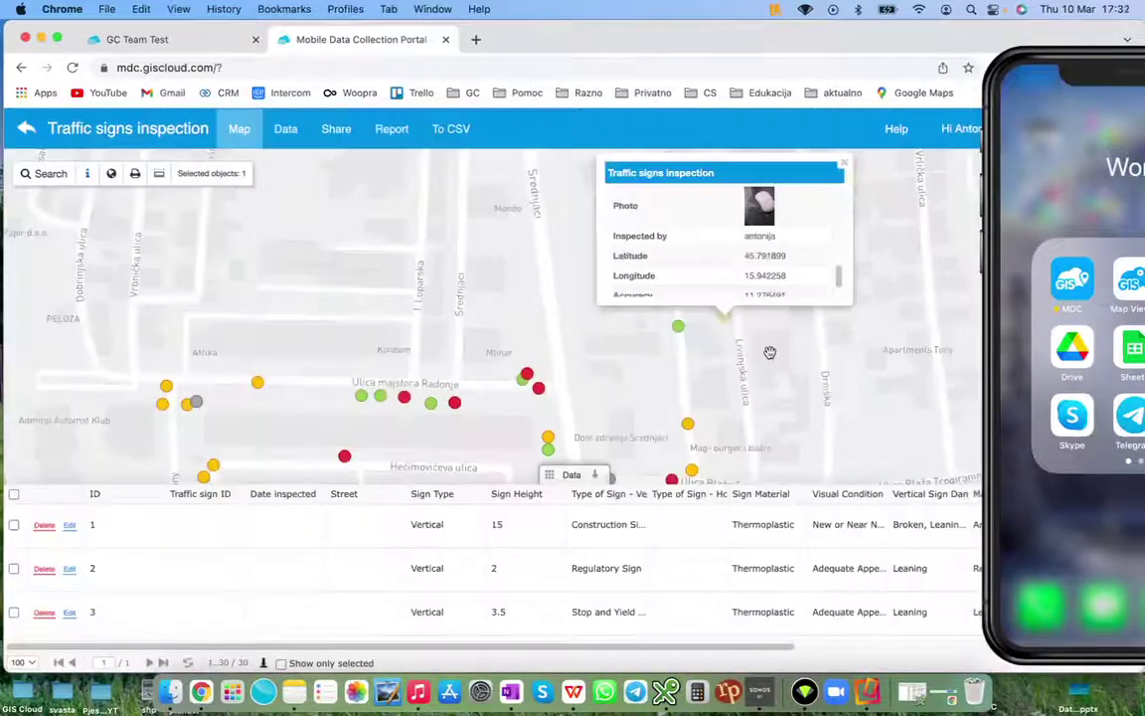
{"action": "left_click", "coordinate": [843, 162]}
Close the Reflector iPhone mirroring window
{"action": "left_click_drag", "start_coordinate": [496, 353], "coordinate": [510, 263]}
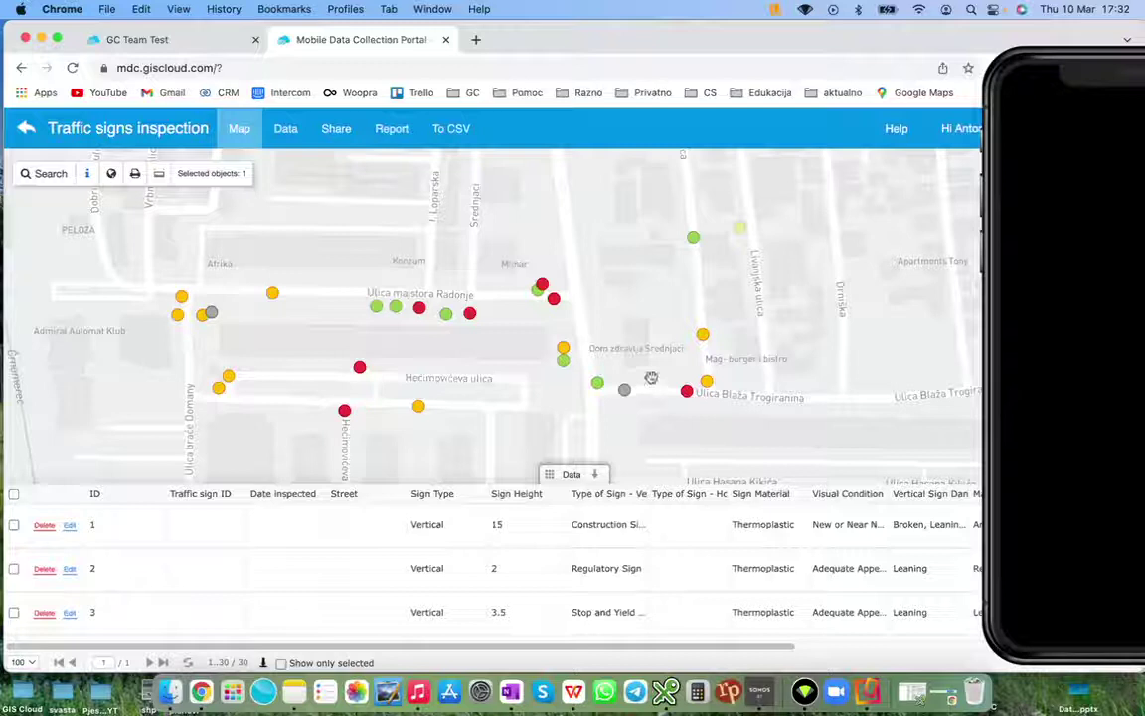
{"action": "mouse_move", "coordinate": [1115, 72]}
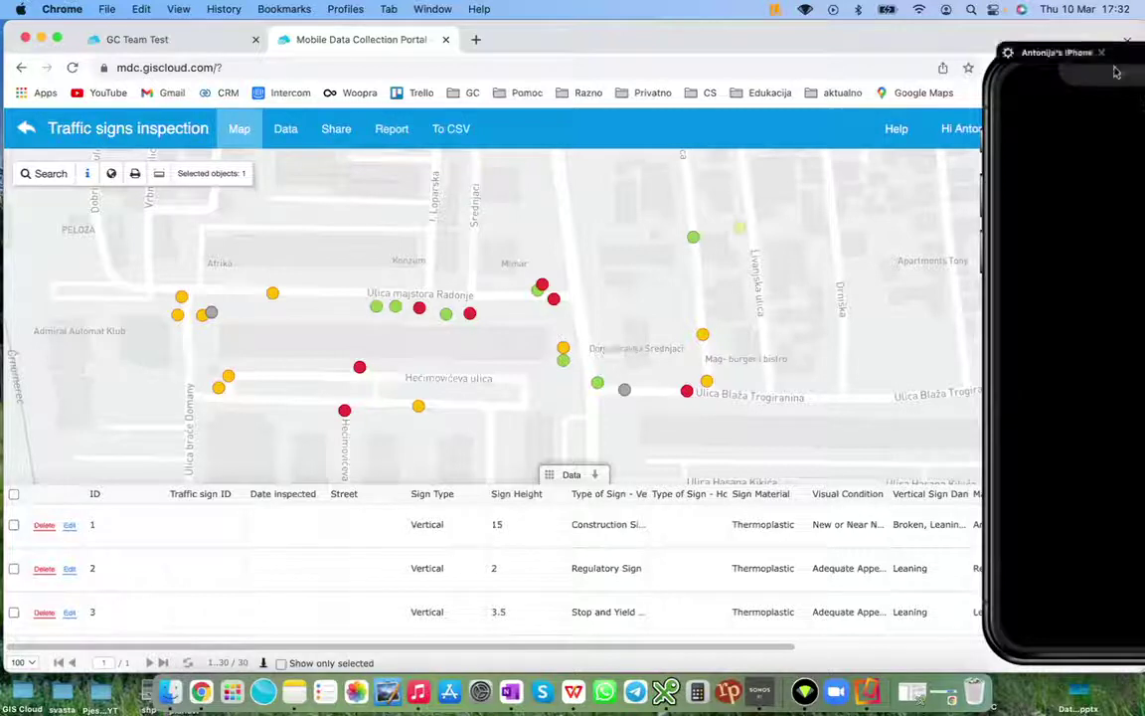
{"action": "left_click", "coordinate": [999, 54]}
{"action": "key", "text": "super+w"}
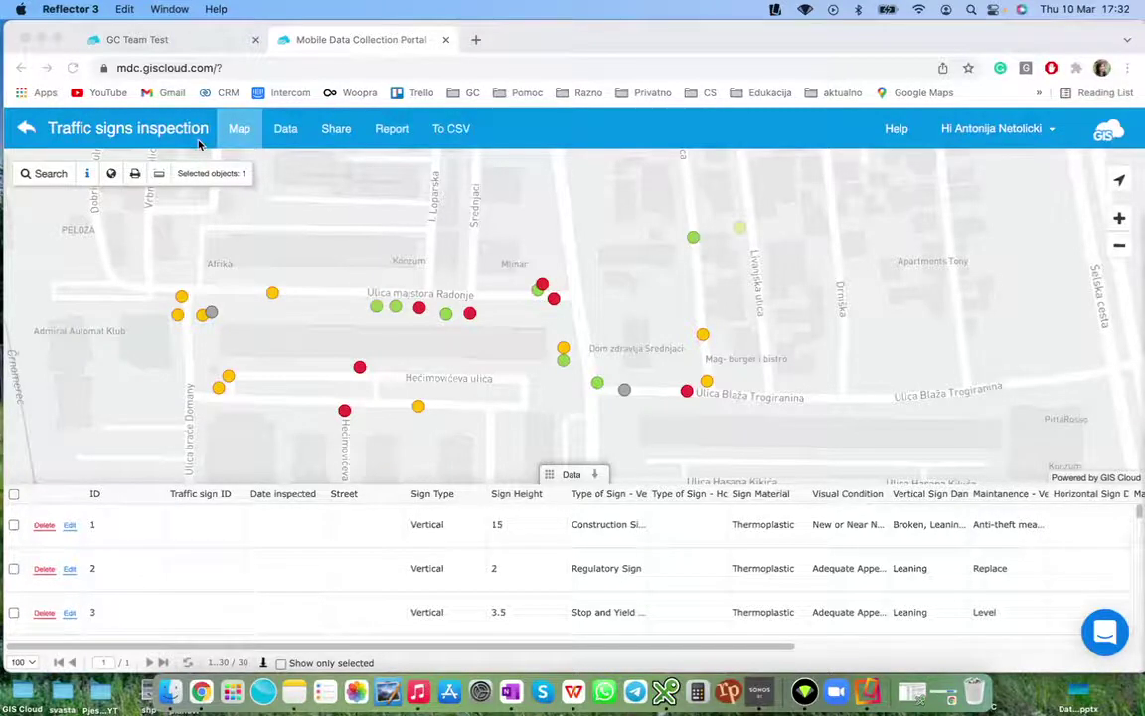
{"action": "key", "text": "alt+super+d"}
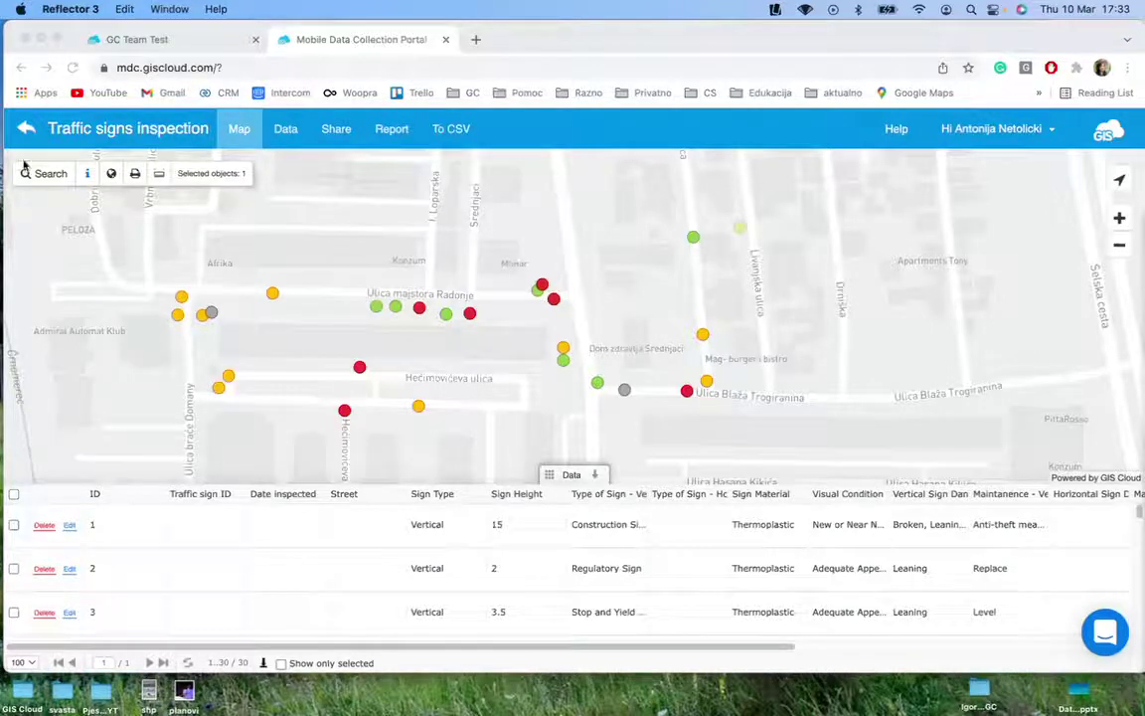
Sign in on the GC Team Test login page with the team username and password
{"action": "left_click", "coordinate": [137, 40]}
{"action": "left_click", "coordinate": [590, 336]}
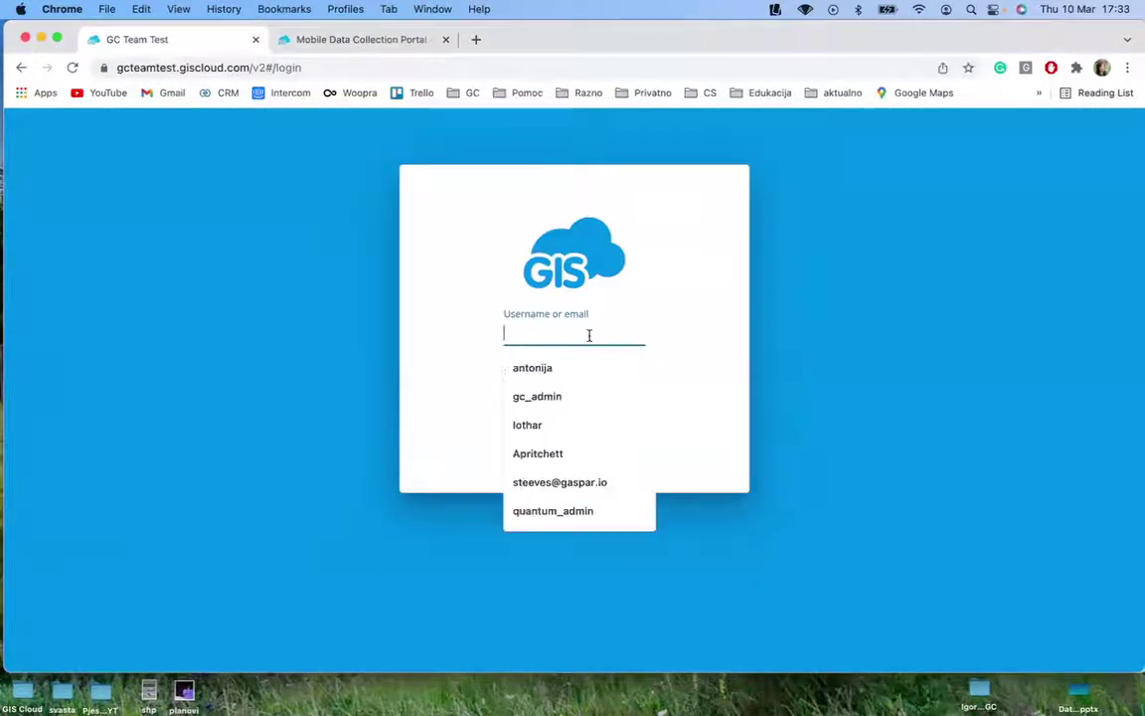
{"action": "type", "text": "antonij"}
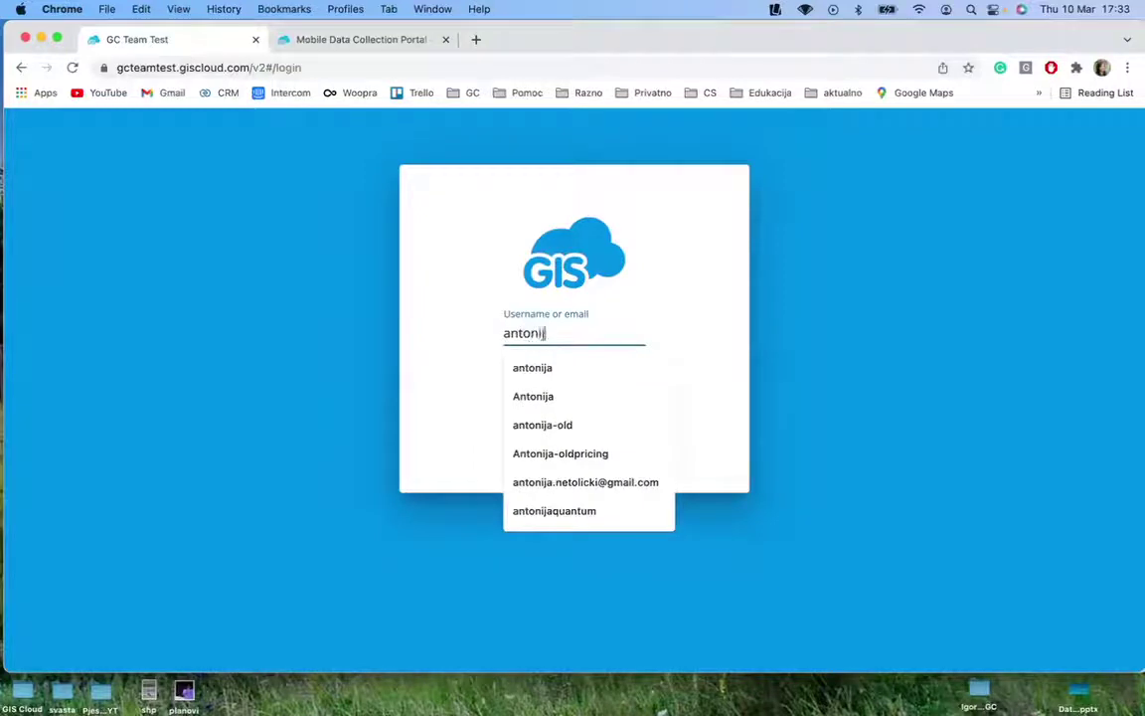
{"action": "type", "text": "a"}
{"action": "key", "text": "Tab"}
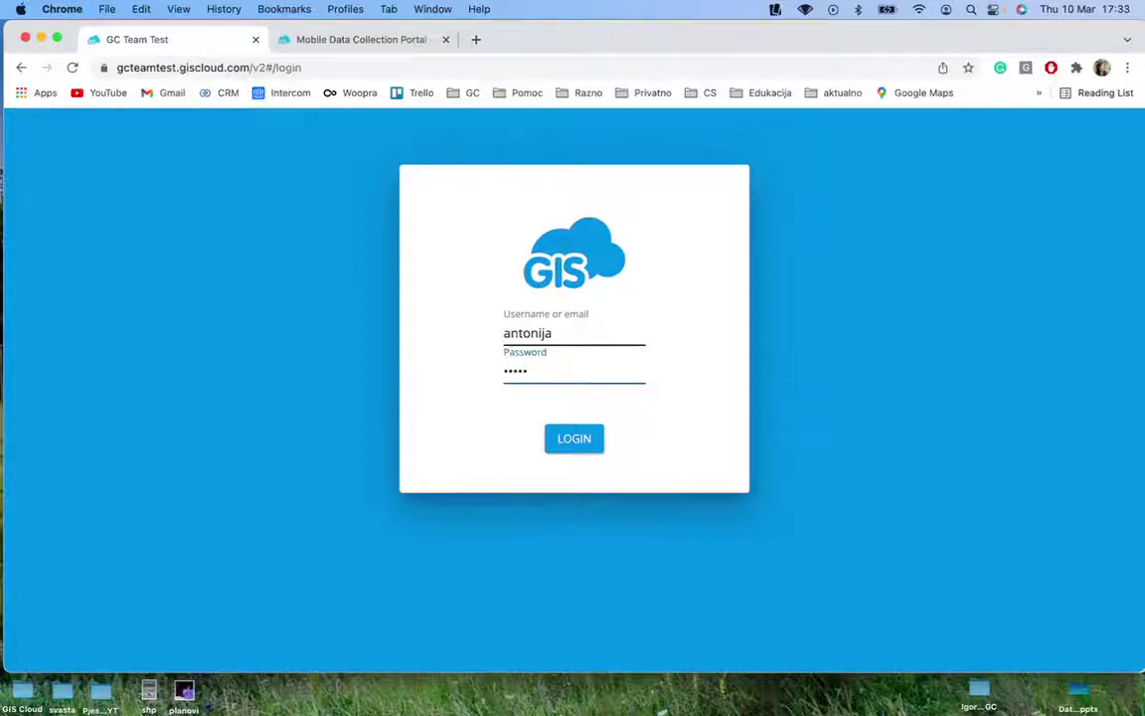
{"action": "key", "text": "Return"}
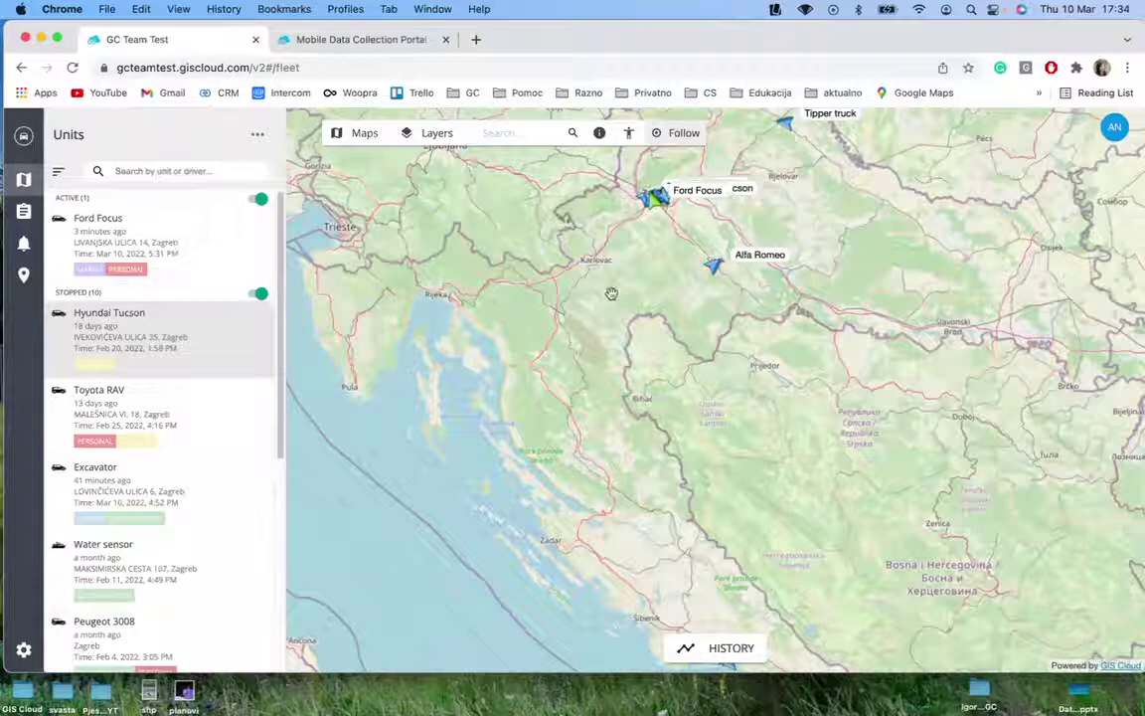
Pan and zoom the fleet map in on the Zagreb vehicles so the markers separate
{"action": "left_click_drag", "start_coordinate": [613, 291], "coordinate": [636, 360]}
{"action": "scroll", "coordinate": [693, 266], "scroll_direction": "up", "scroll_amount": 5}
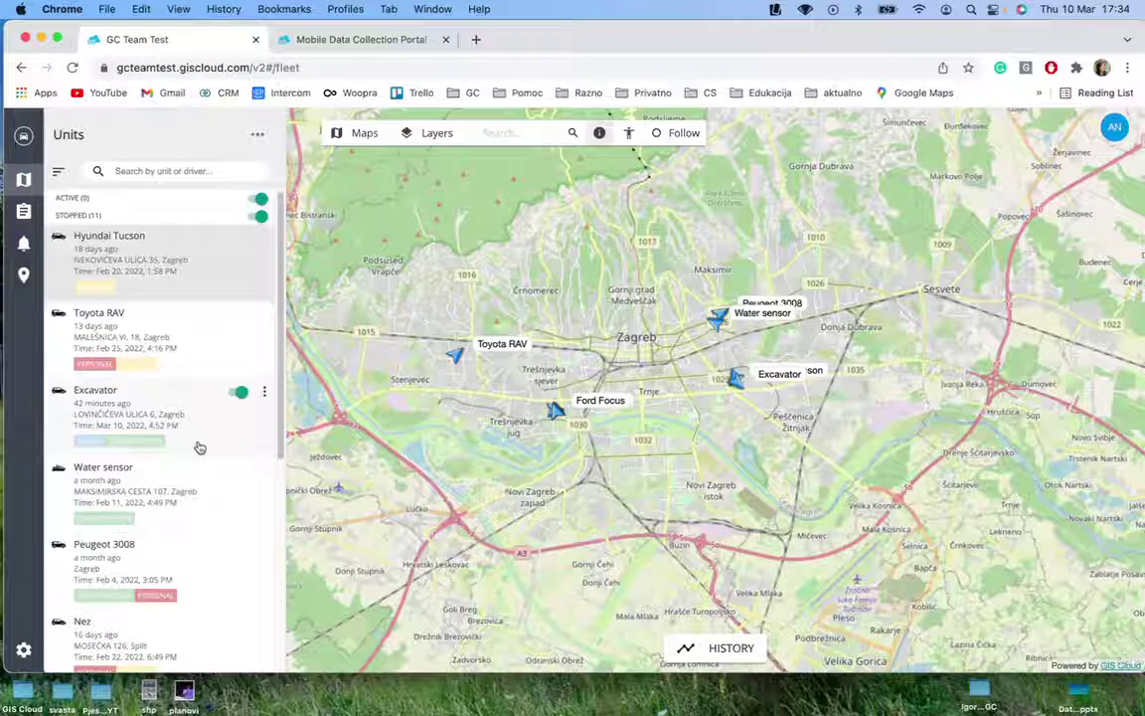
Look through the Units list and select the Hyundai Tucson unit
{"action": "scroll", "coordinate": [203, 502], "scroll_direction": "down", "scroll_amount": 5}
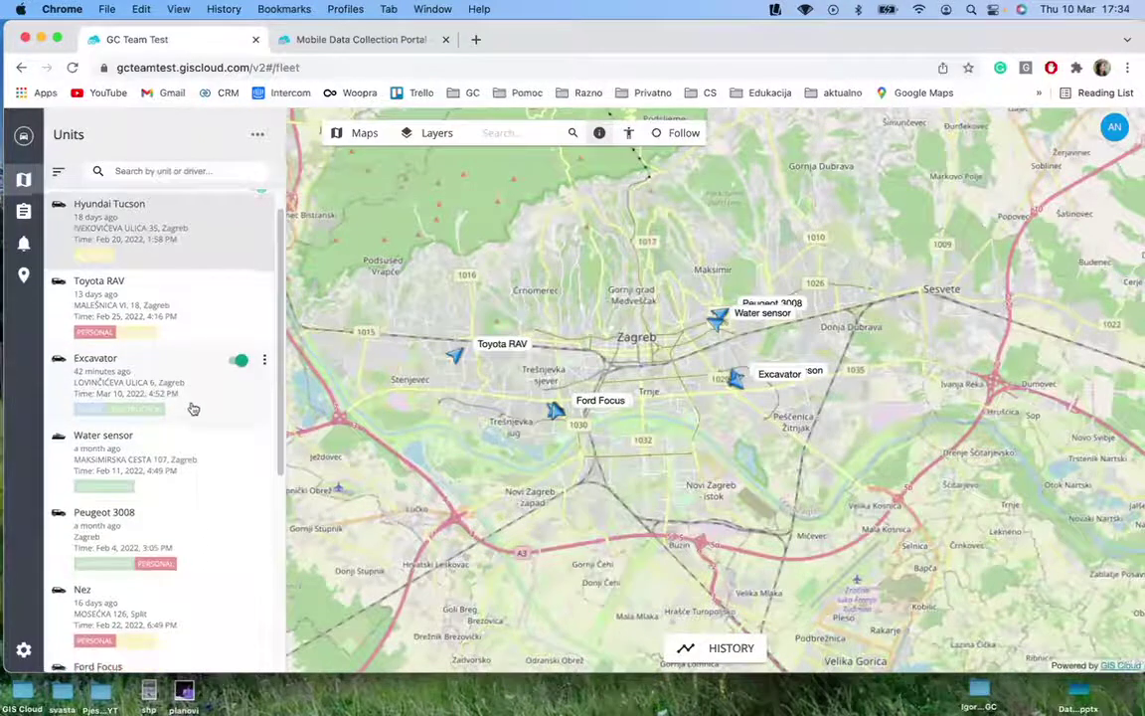
{"action": "scroll", "coordinate": [187, 441], "scroll_direction": "down", "scroll_amount": 2}
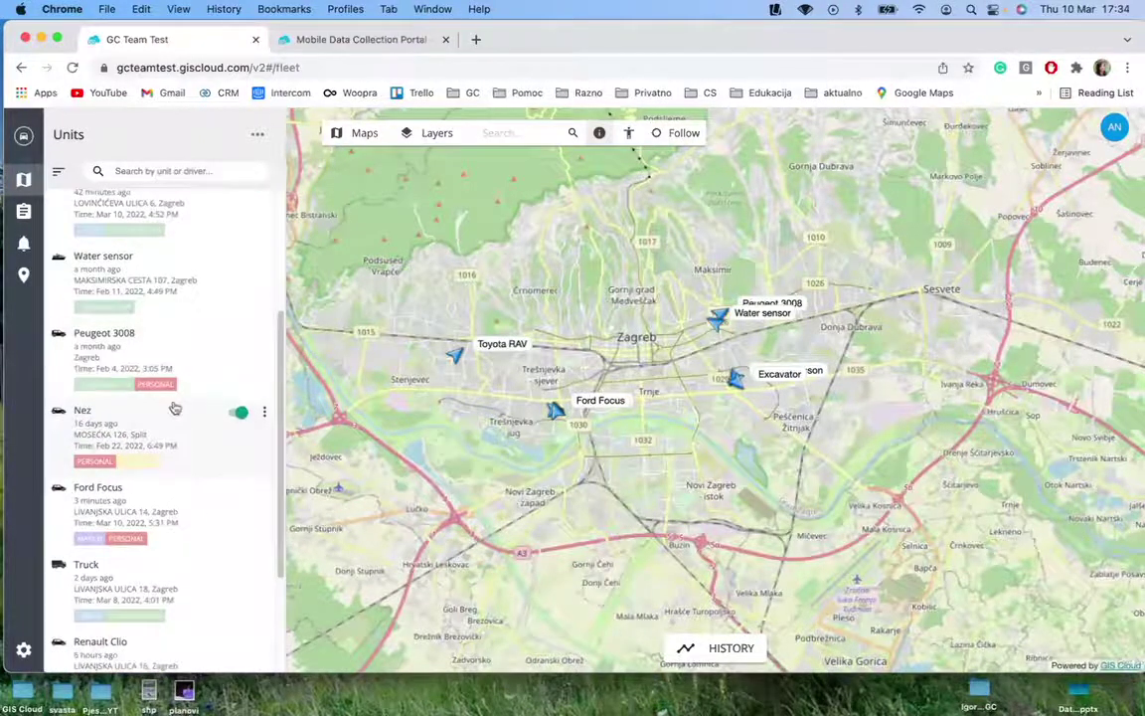
{"action": "scroll", "coordinate": [171, 403], "scroll_direction": "up", "scroll_amount": 6}
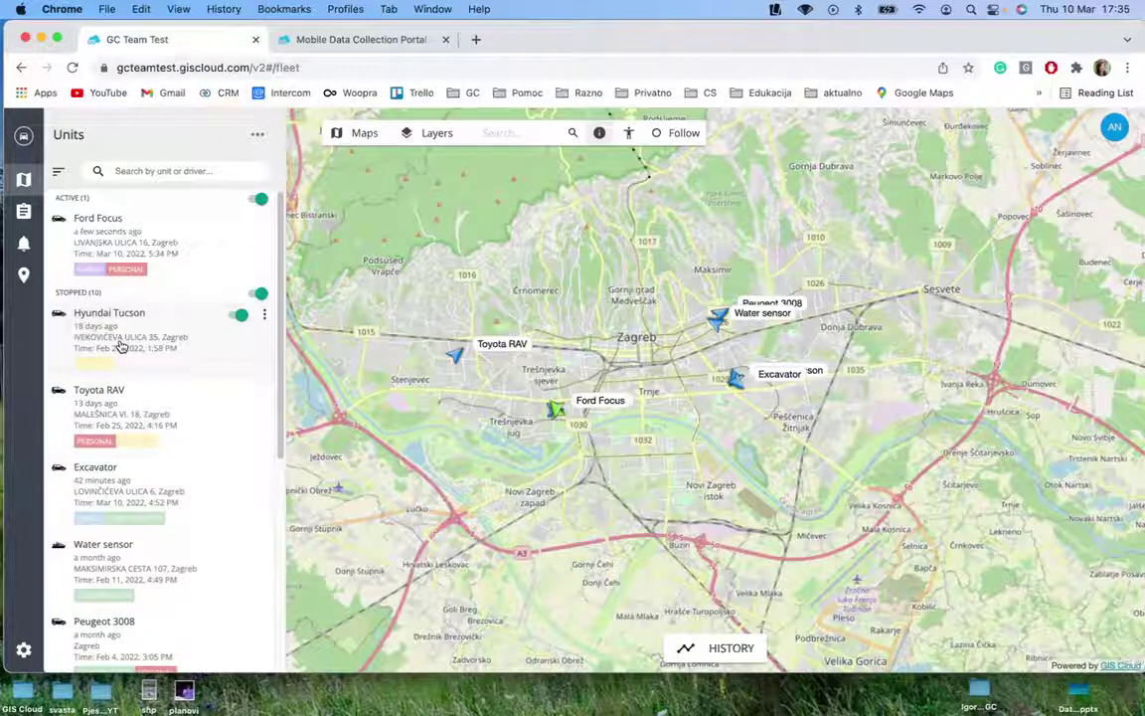
{"action": "left_click", "coordinate": [119, 344]}
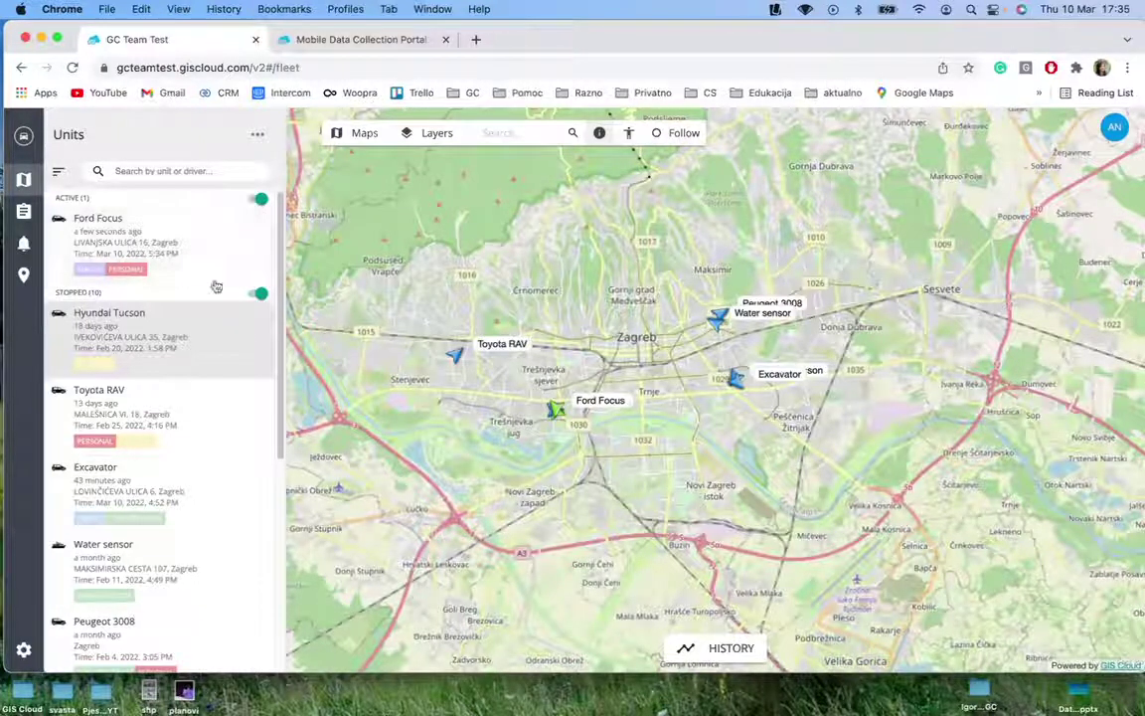
Show the base map list with Open Street Maps, Bing Maps Hybrid and Satellite
{"action": "left_click", "coordinate": [104, 325]}
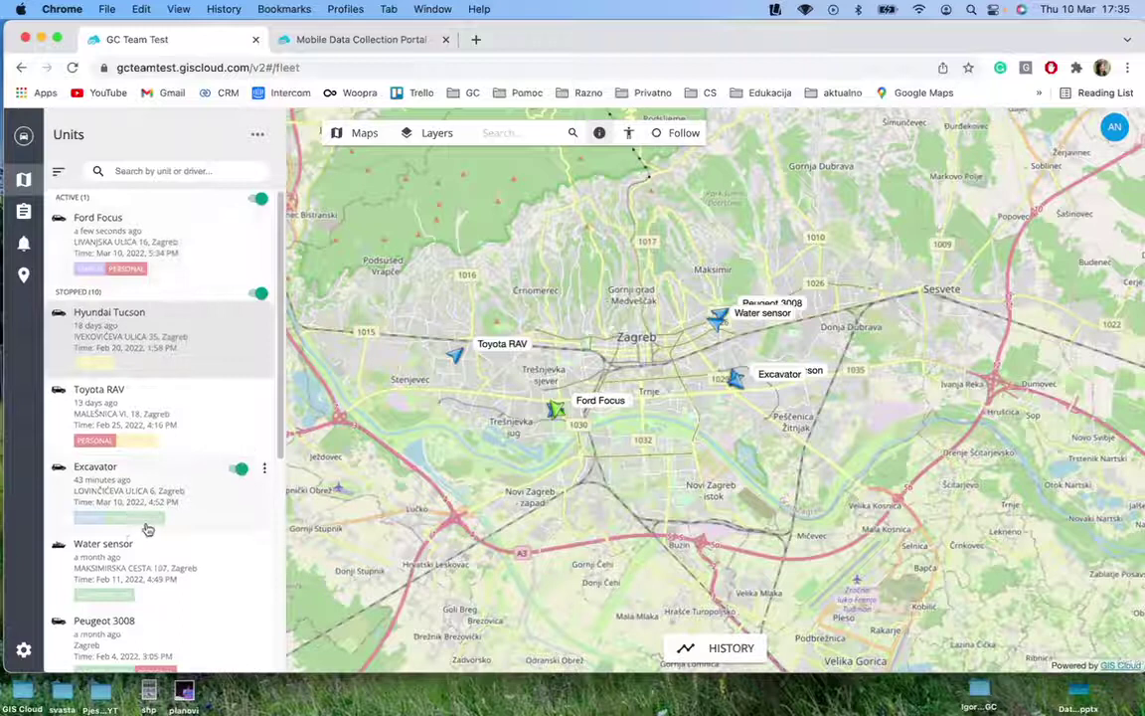
{"action": "scroll", "coordinate": [152, 529], "scroll_direction": "down", "scroll_amount": 1}
{"action": "scroll", "coordinate": [152, 529], "scroll_direction": "down", "scroll_amount": 5}
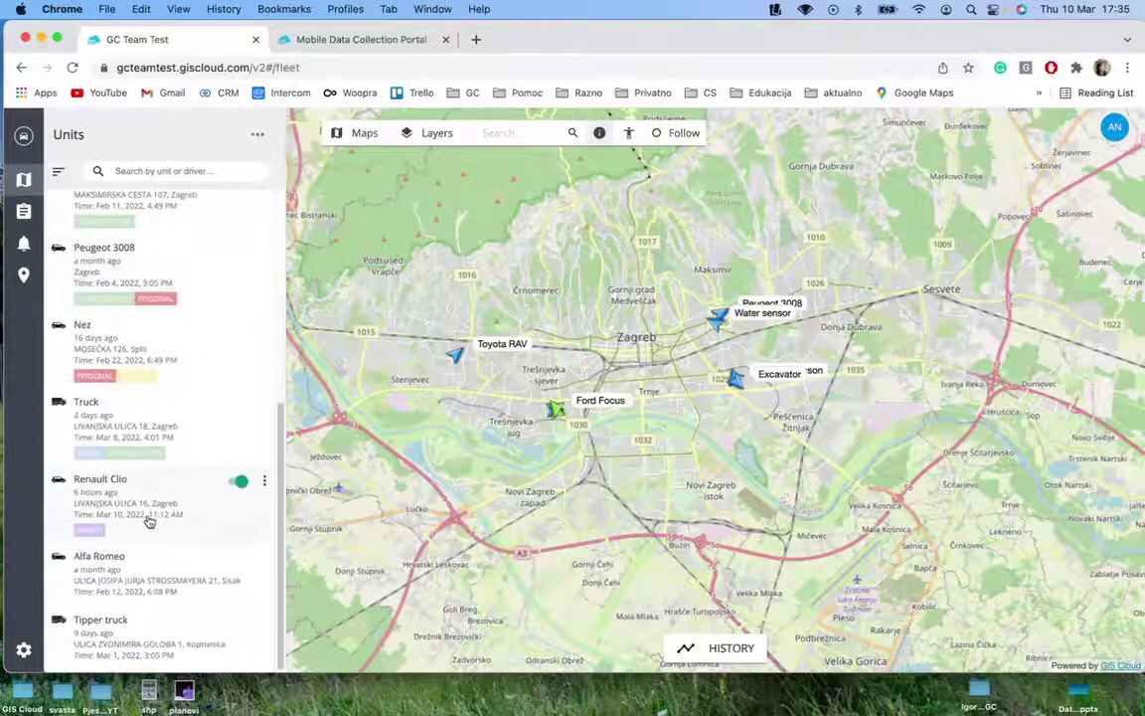
{"action": "scroll", "coordinate": [149, 512], "scroll_direction": "up", "scroll_amount": 6}
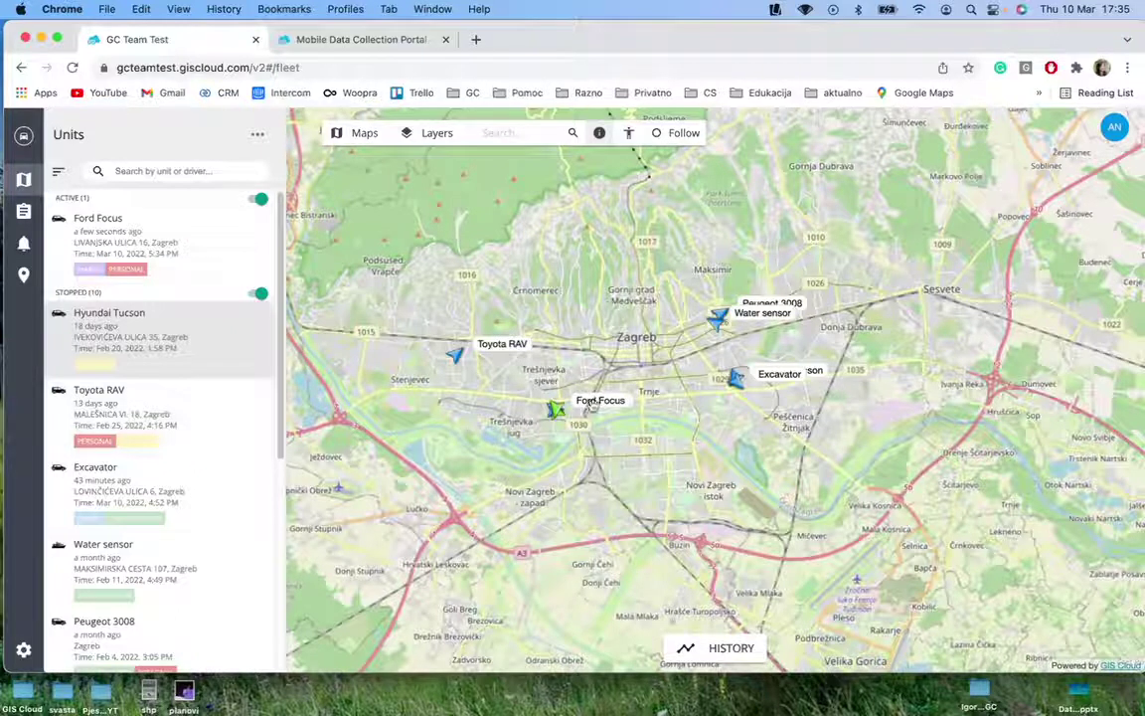
{"action": "left_click", "coordinate": [438, 137]}
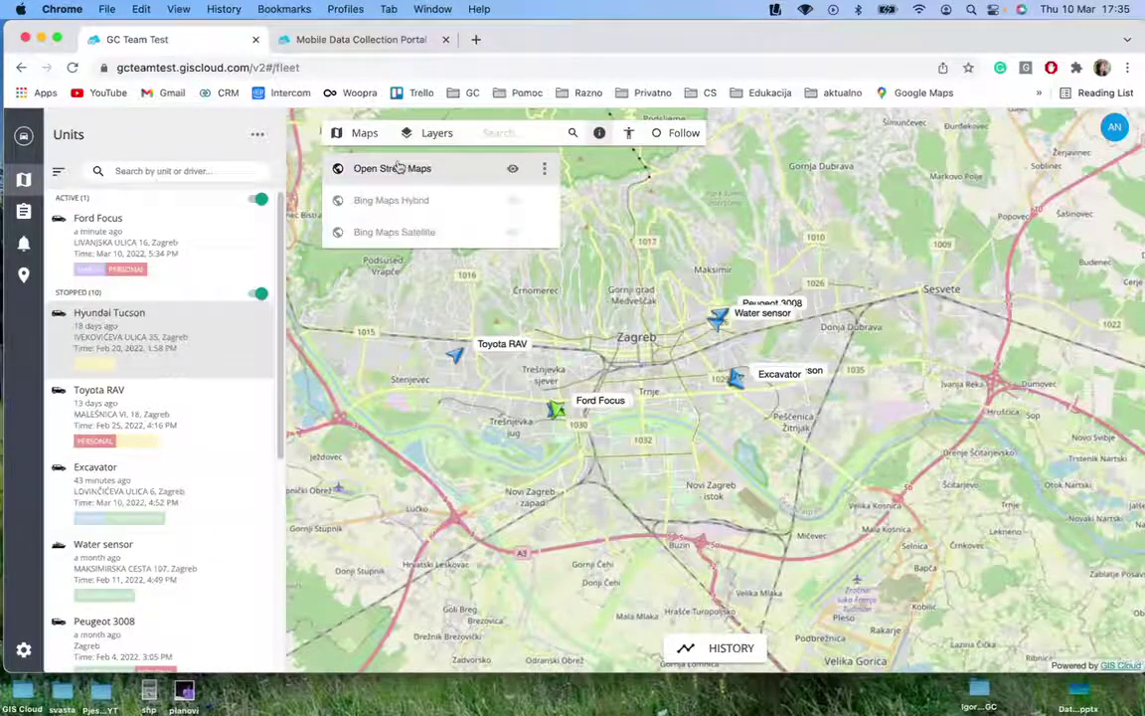
Load the MDC: Traffic signs inspection project from the map projects list
{"action": "left_click", "coordinate": [365, 137]}
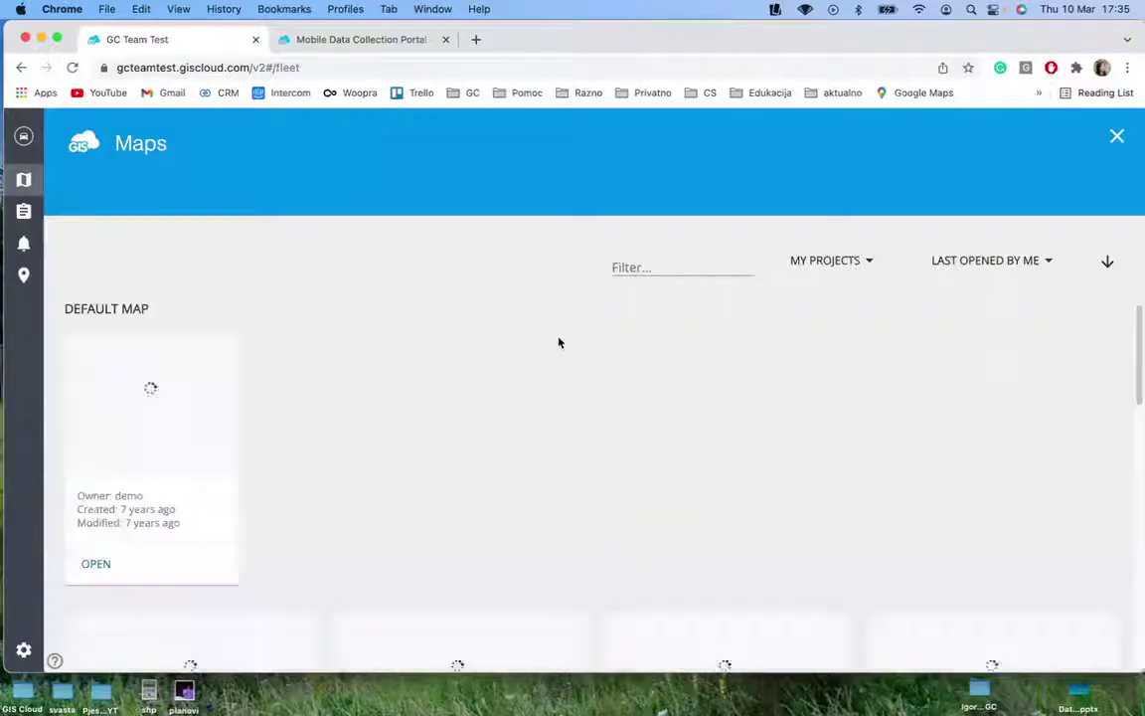
{"action": "scroll", "coordinate": [477, 386], "scroll_direction": "down", "scroll_amount": 2}
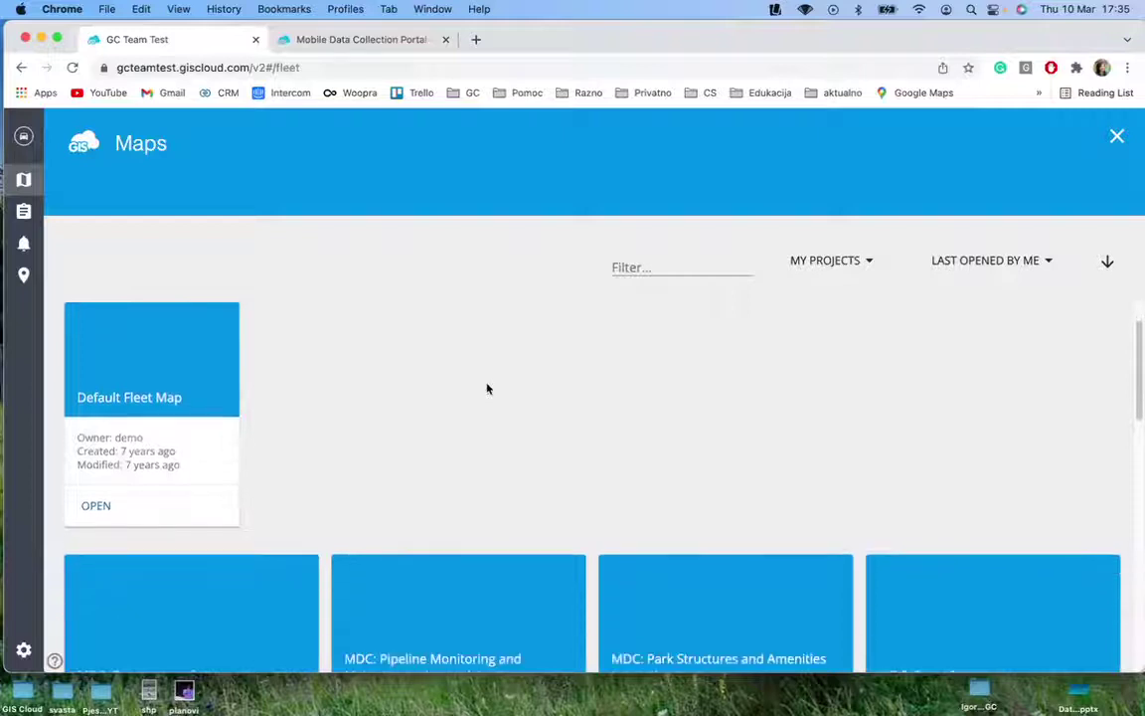
{"action": "scroll", "coordinate": [487, 389], "scroll_direction": "down", "scroll_amount": 5}
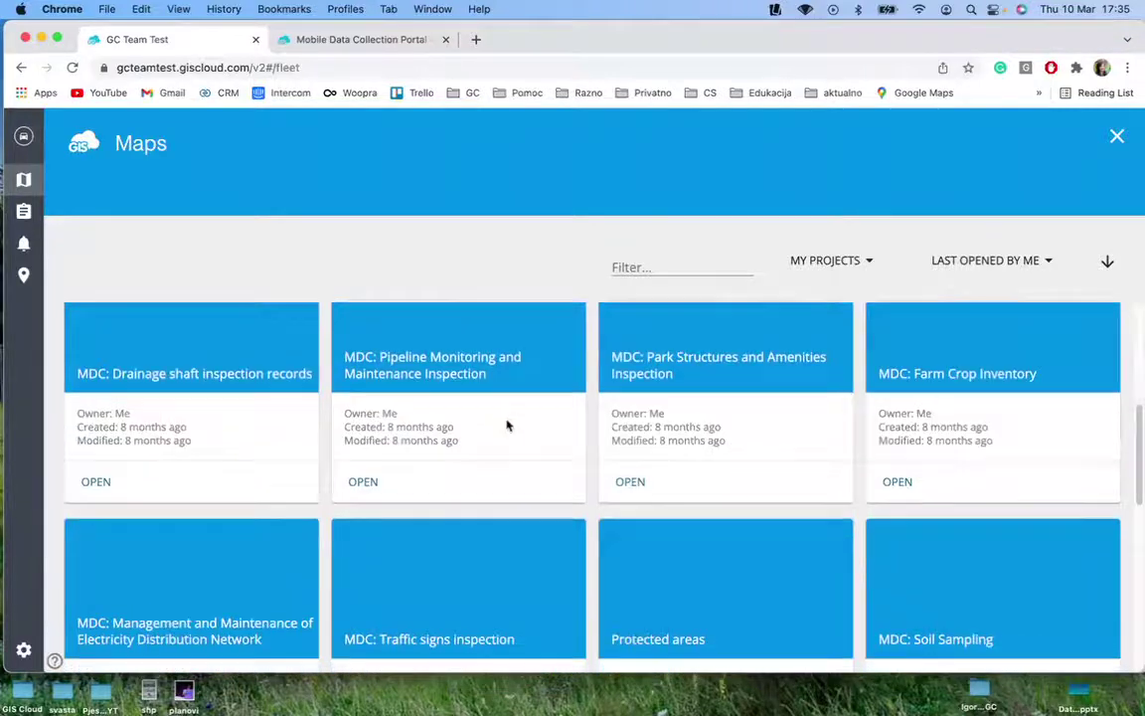
{"action": "scroll", "coordinate": [504, 437], "scroll_direction": "down", "scroll_amount": 3}
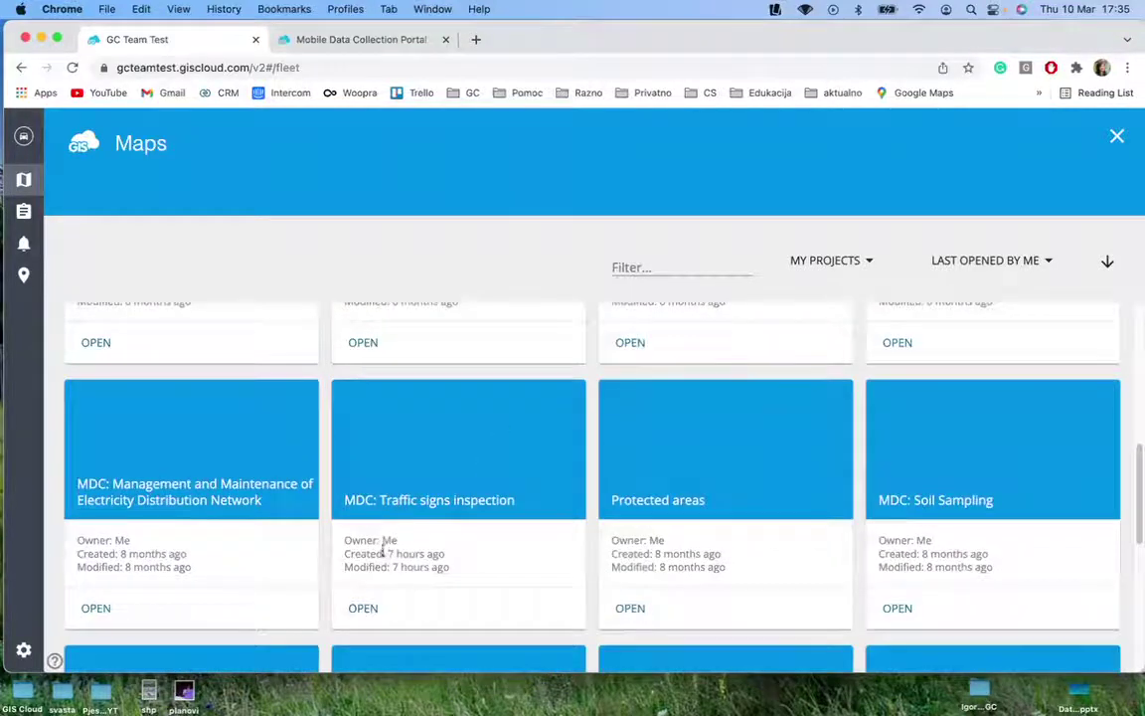
{"action": "left_click", "coordinate": [372, 613]}
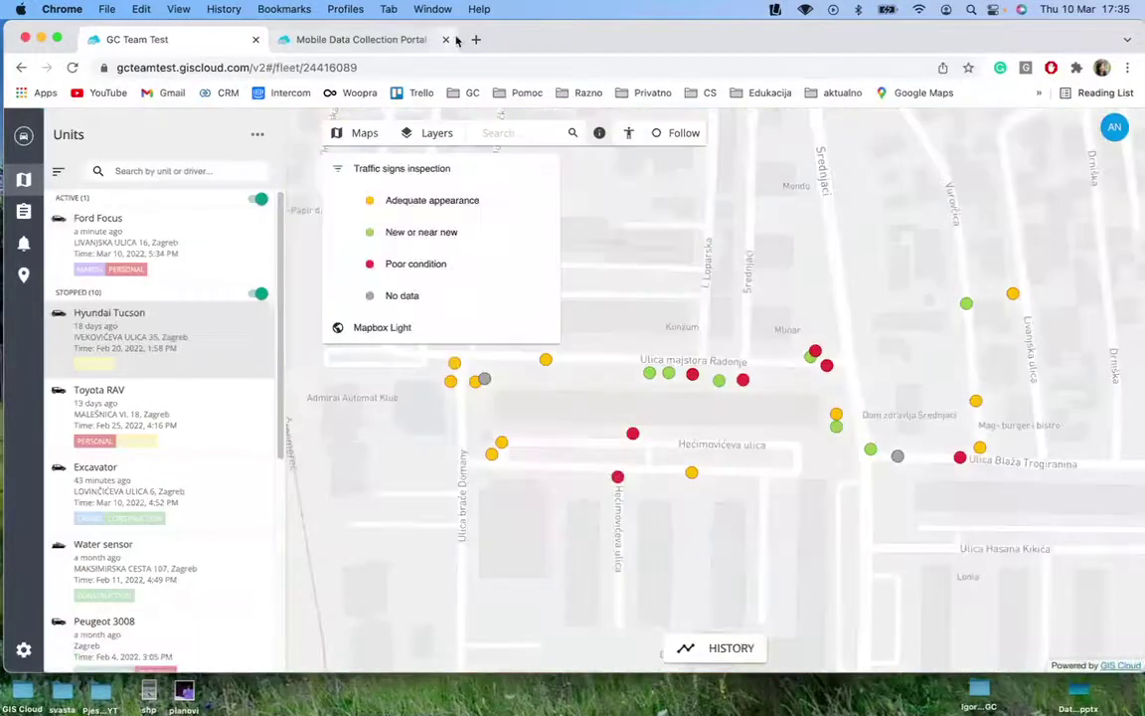
Reload the fleet page and frame the four-class sign points near Ulica Blaža Trogiranina
{"action": "left_click", "coordinate": [458, 65]}
{"action": "key", "text": "Return"}
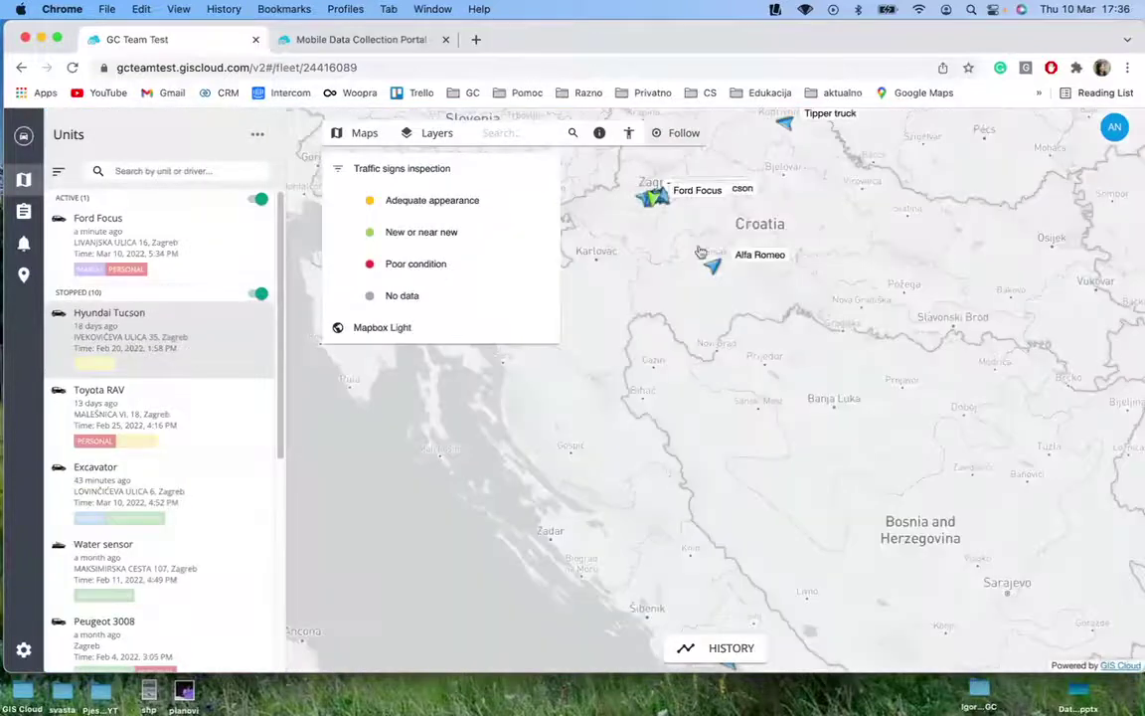
{"action": "scroll", "coordinate": [641, 281], "scroll_direction": "up", "scroll_amount": 5}
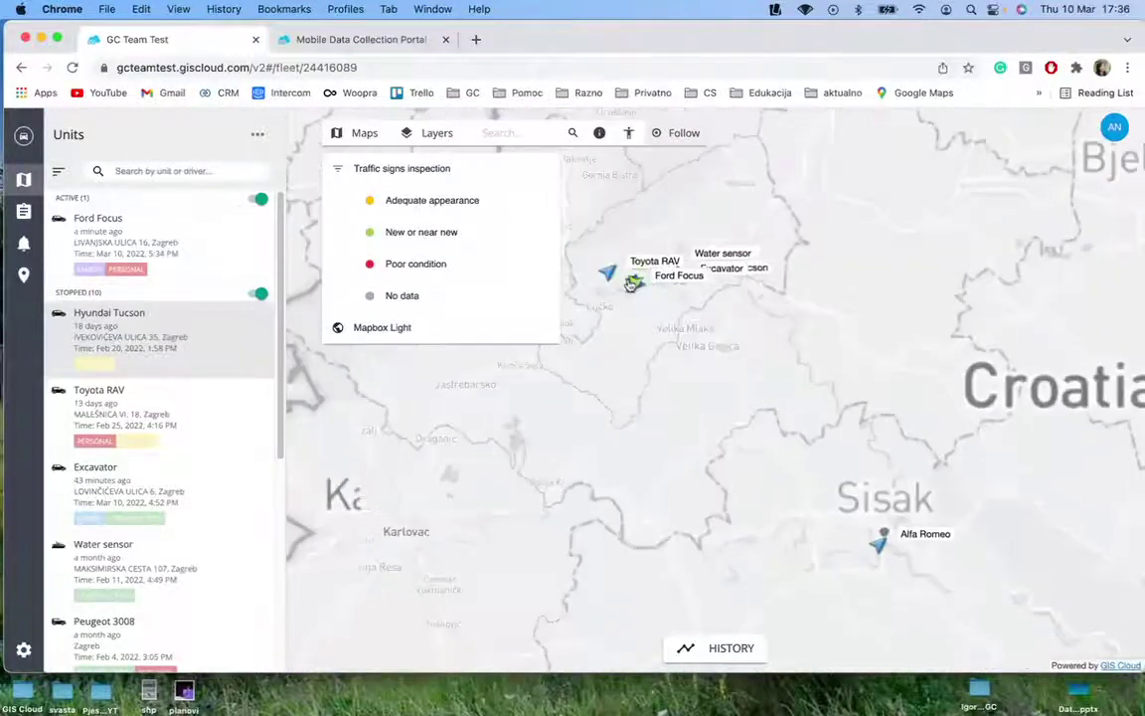
{"action": "scroll", "coordinate": [632, 283], "scroll_direction": "up", "scroll_amount": 5}
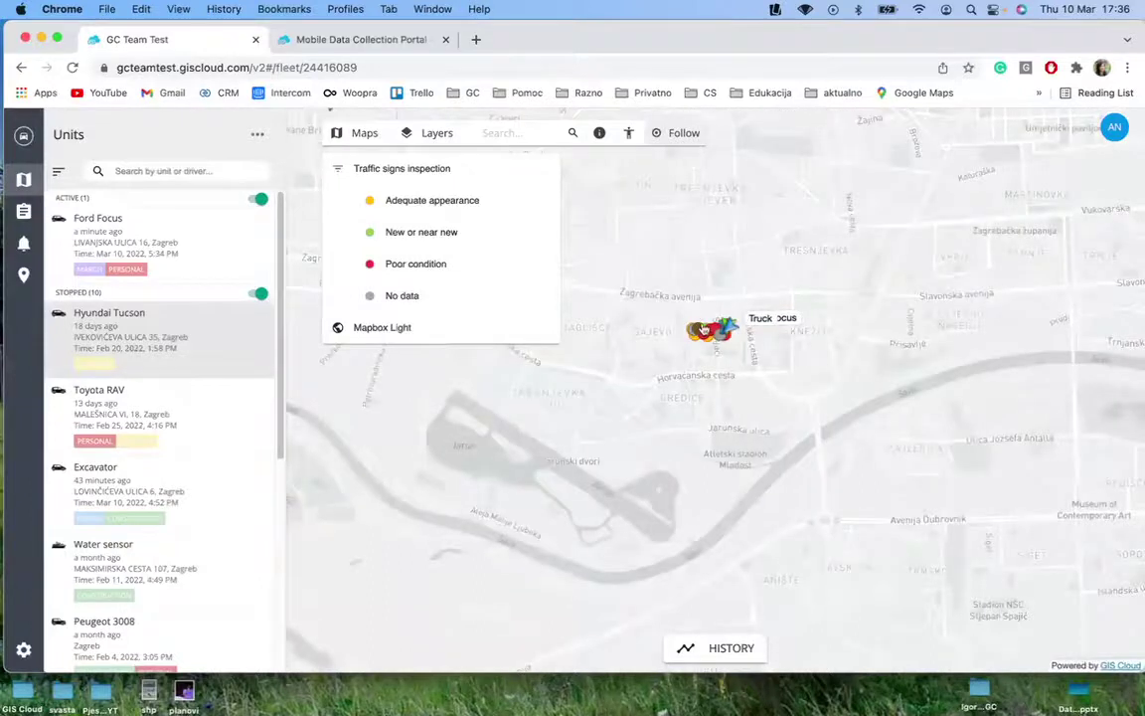
{"action": "scroll", "coordinate": [703, 328], "scroll_direction": "up", "scroll_amount": 5}
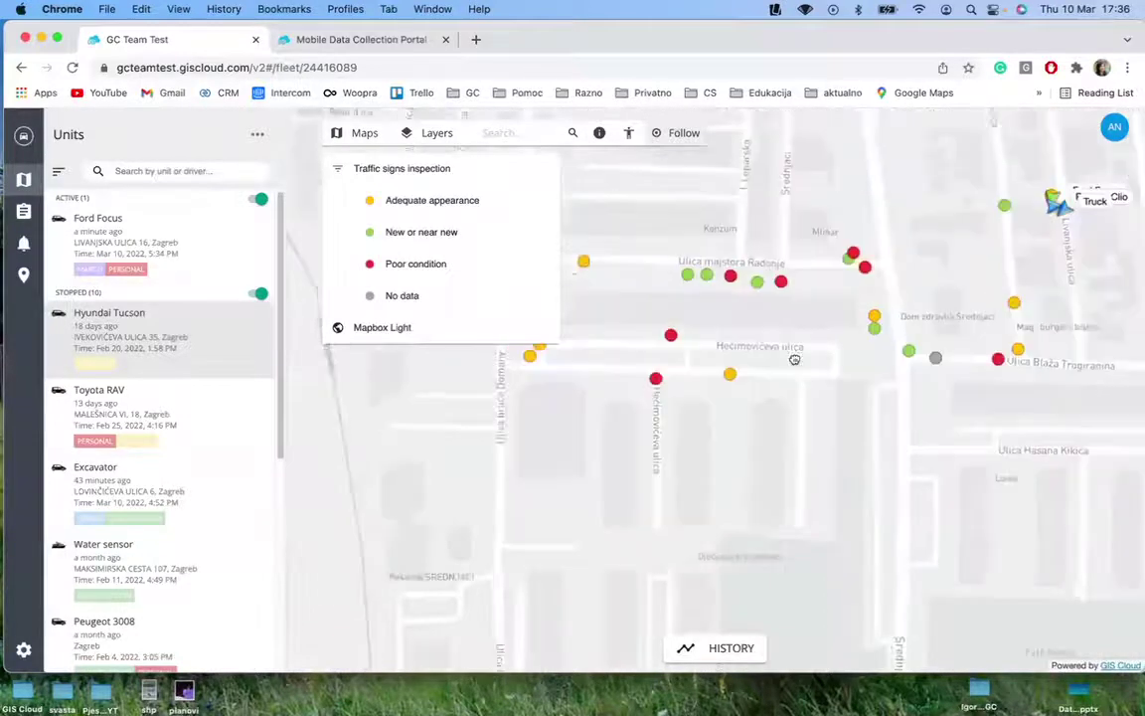
{"action": "scroll", "coordinate": [795, 358], "scroll_direction": "down", "scroll_amount": 3}
{"action": "scroll", "coordinate": [760, 464], "scroll_direction": "down", "scroll_amount": 3}
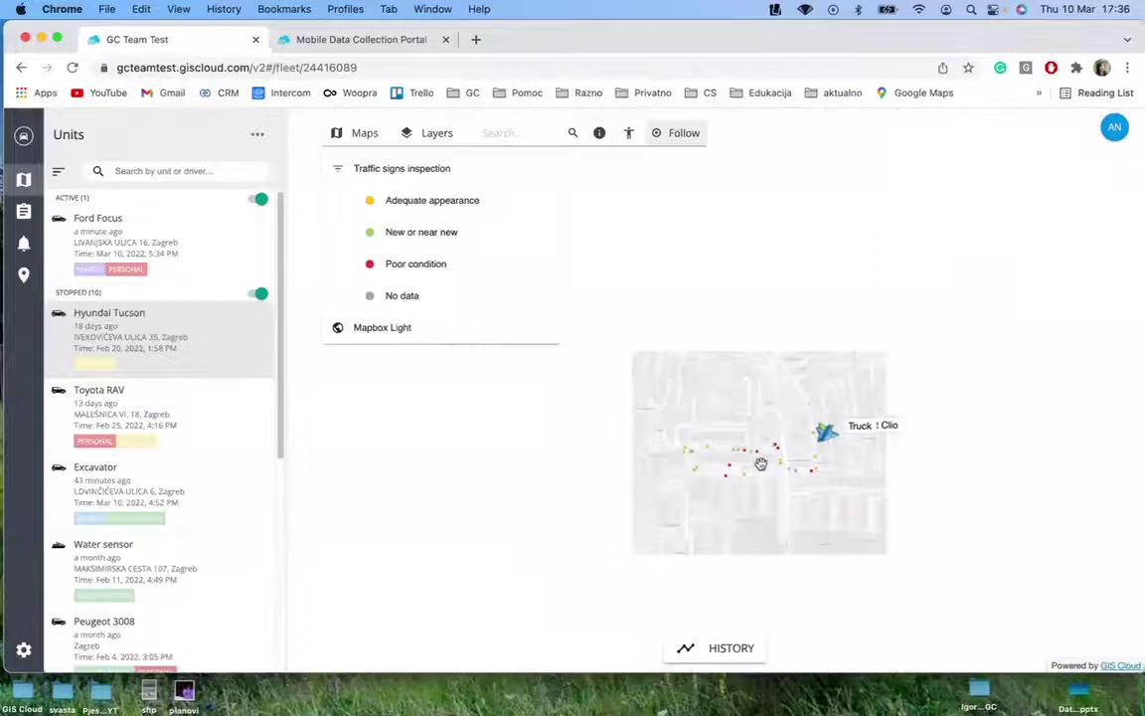
{"action": "left_click_drag", "start_coordinate": [734, 452], "coordinate": [698, 460]}
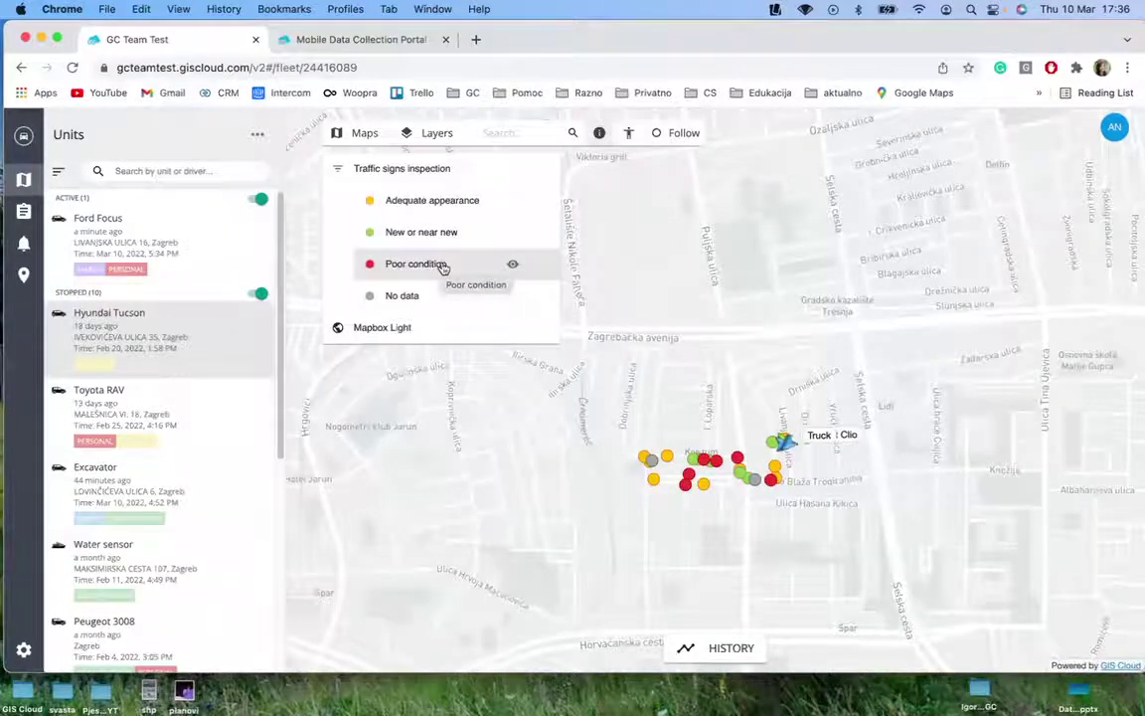
{"action": "scroll", "coordinate": [752, 439], "scroll_direction": "down", "scroll_amount": 3}
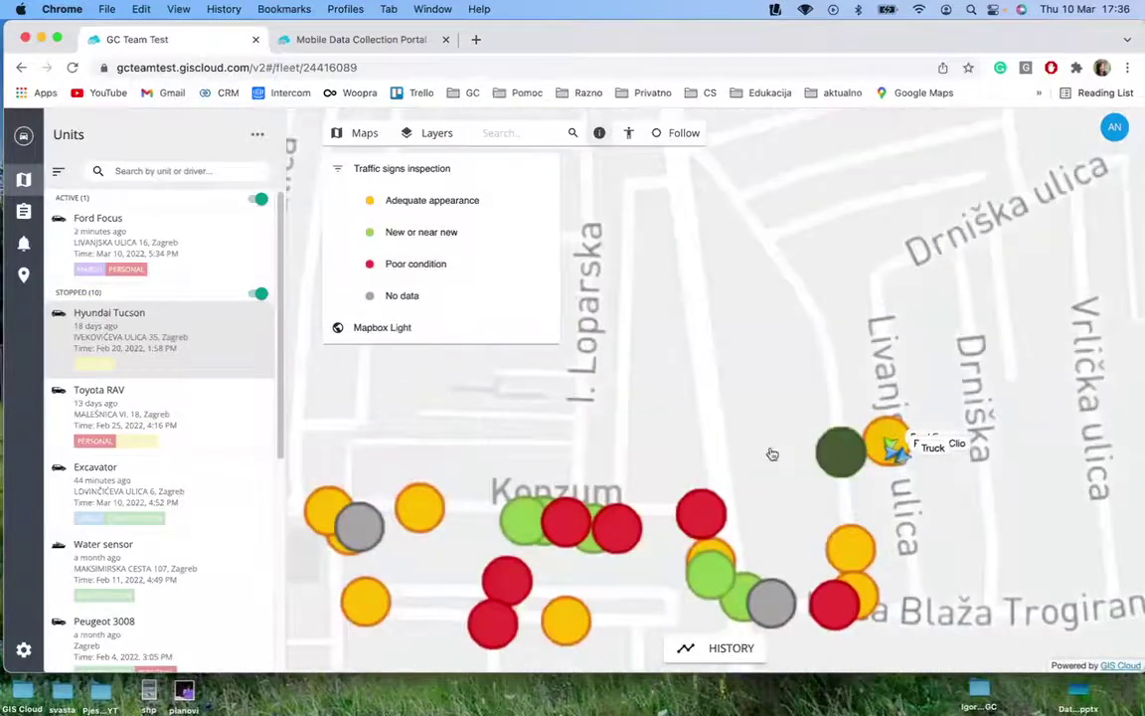
{"action": "scroll", "coordinate": [888, 486], "scroll_direction": "down", "scroll_amount": 2}
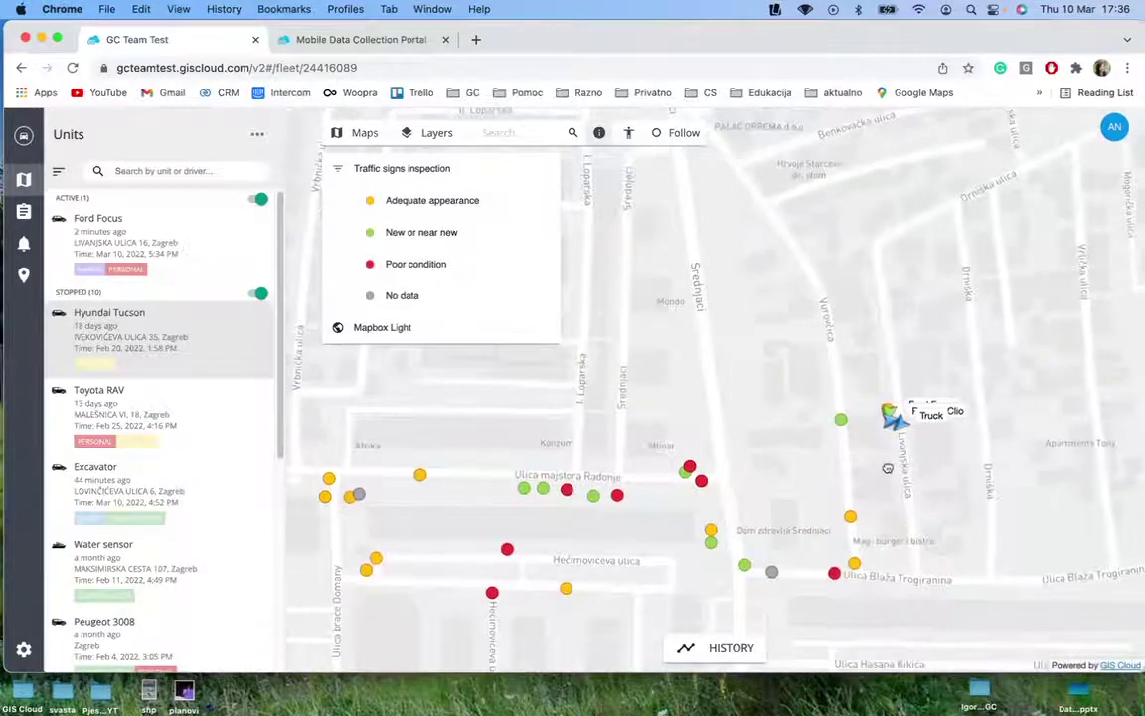
{"action": "scroll", "coordinate": [778, 569], "scroll_direction": "down", "scroll_amount": 2}
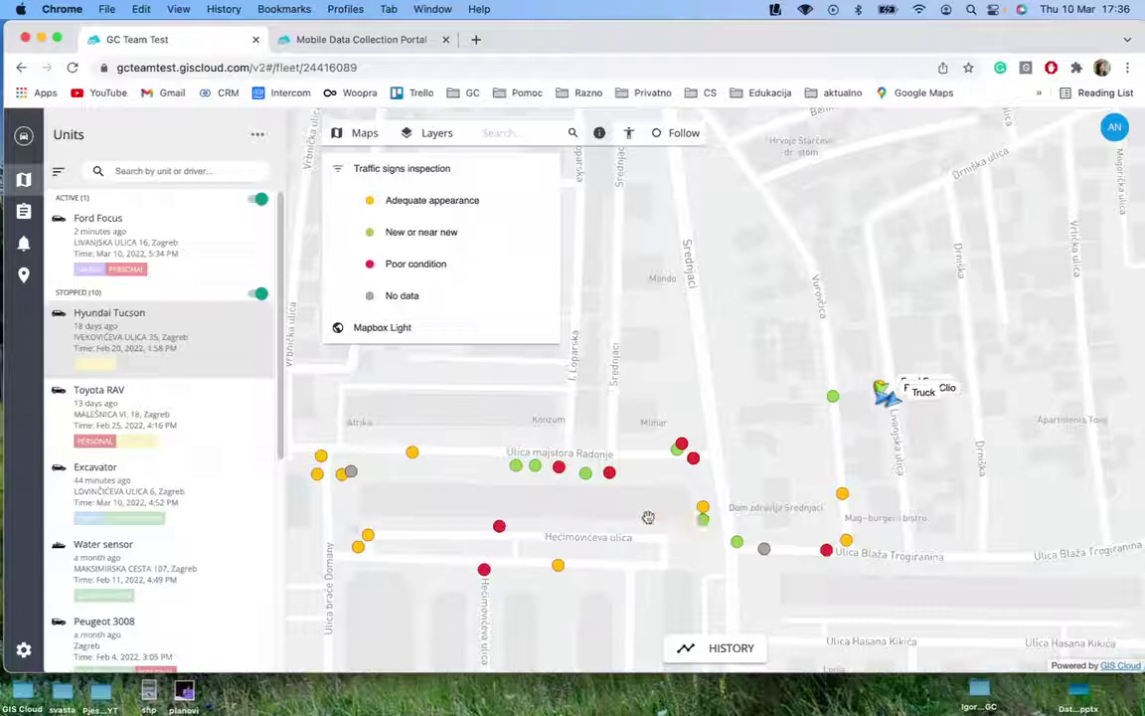
{"action": "scroll", "coordinate": [527, 415], "scroll_direction": "down", "scroll_amount": 4}
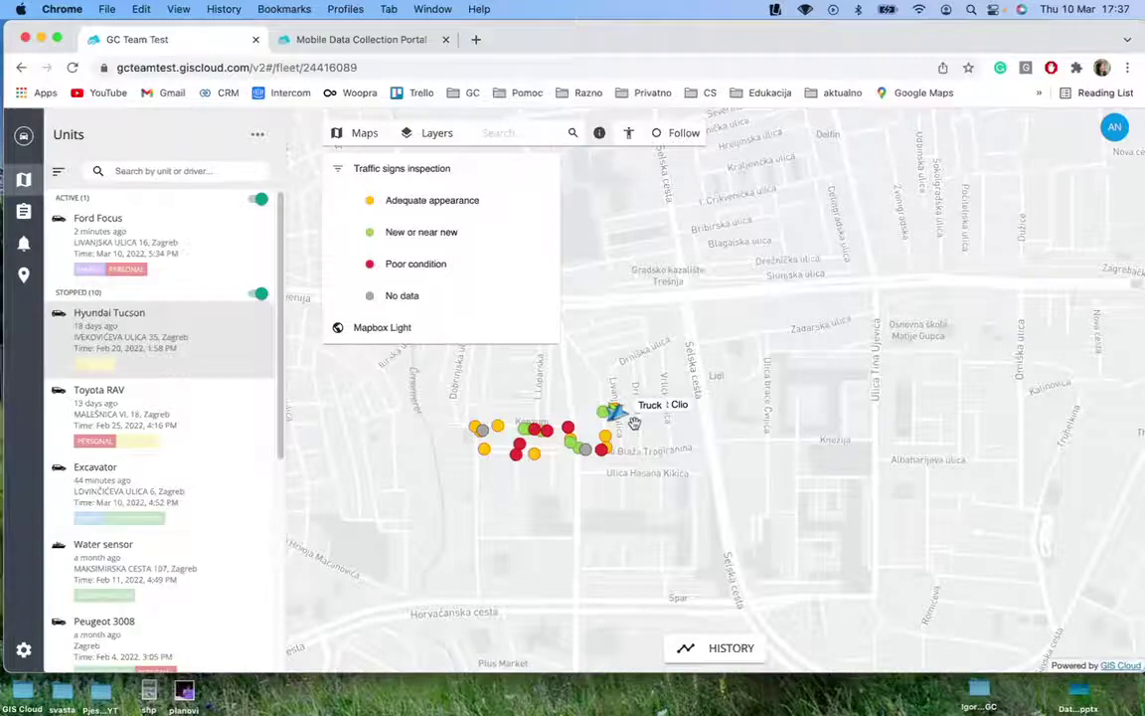
{"action": "scroll", "coordinate": [187, 474], "scroll_direction": "down", "scroll_amount": 1}
{"action": "scroll", "coordinate": [187, 474], "scroll_direction": "down", "scroll_amount": 2}
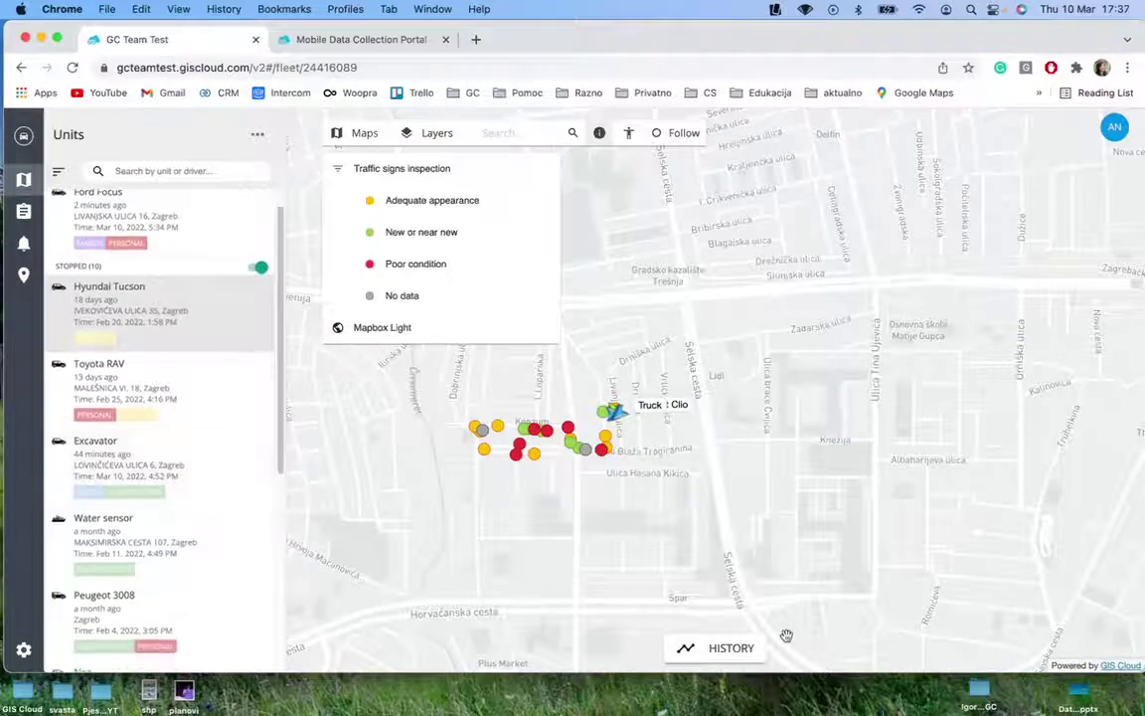
{"action": "scroll", "coordinate": [132, 577], "scroll_direction": "down", "scroll_amount": 15}
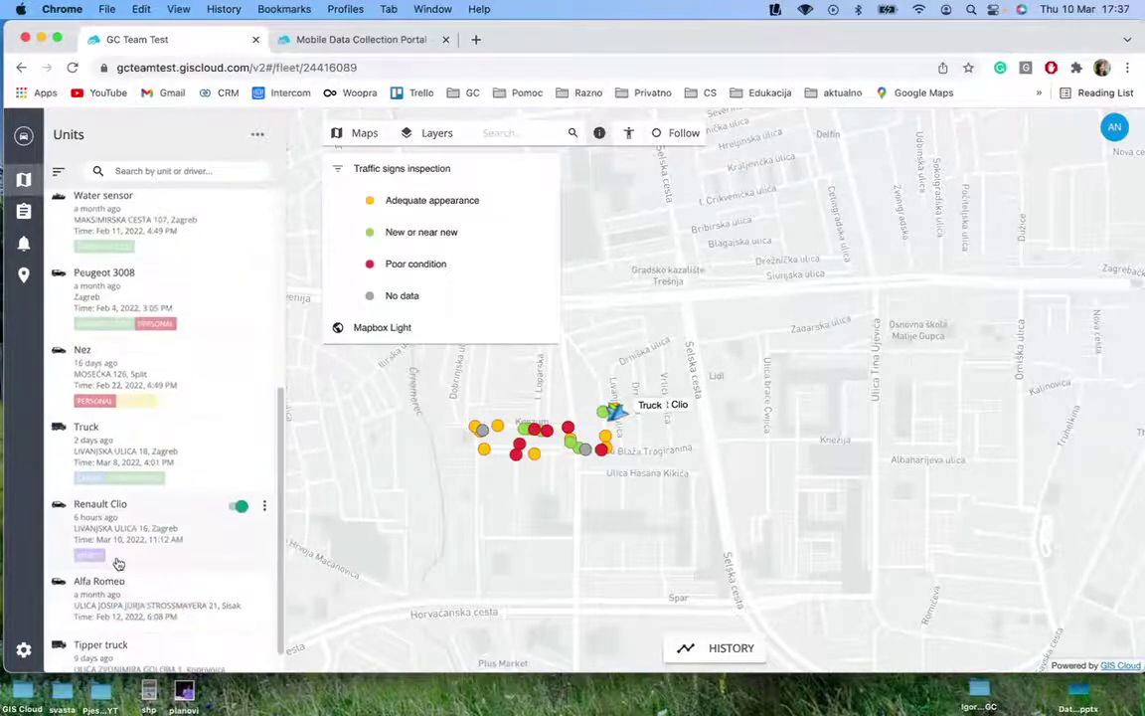
Show Renault Clio's March 10 travel history with its route centred on the map
{"action": "left_click", "coordinate": [131, 513]}
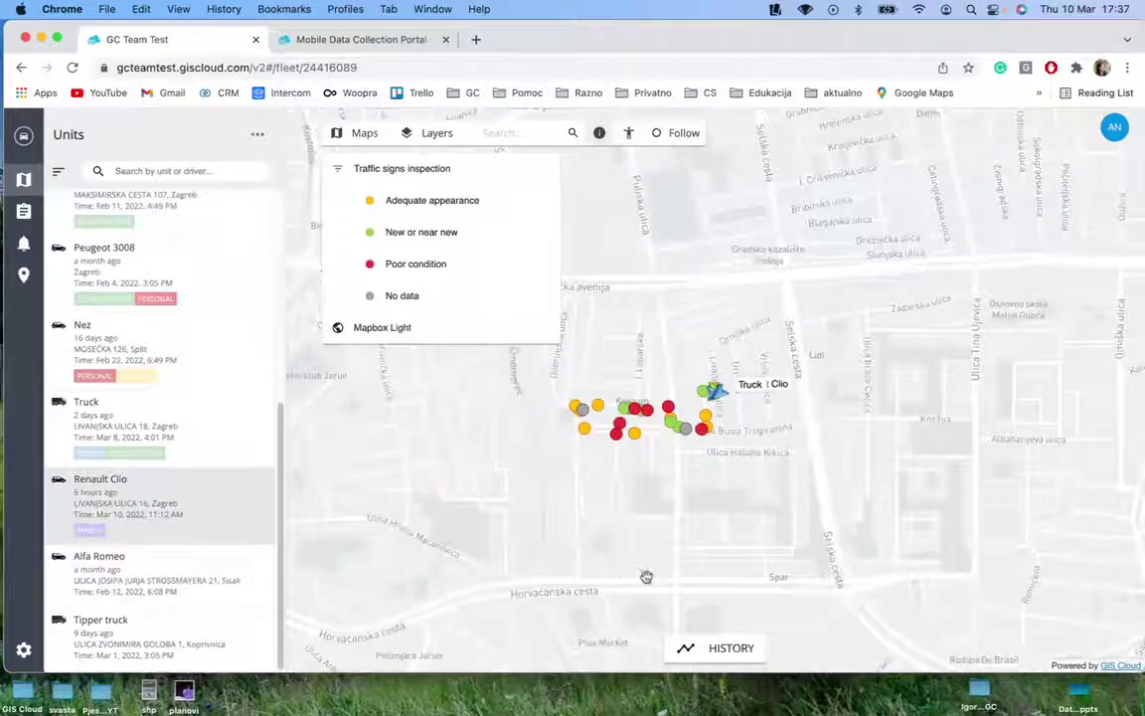
{"action": "left_click", "coordinate": [696, 647]}
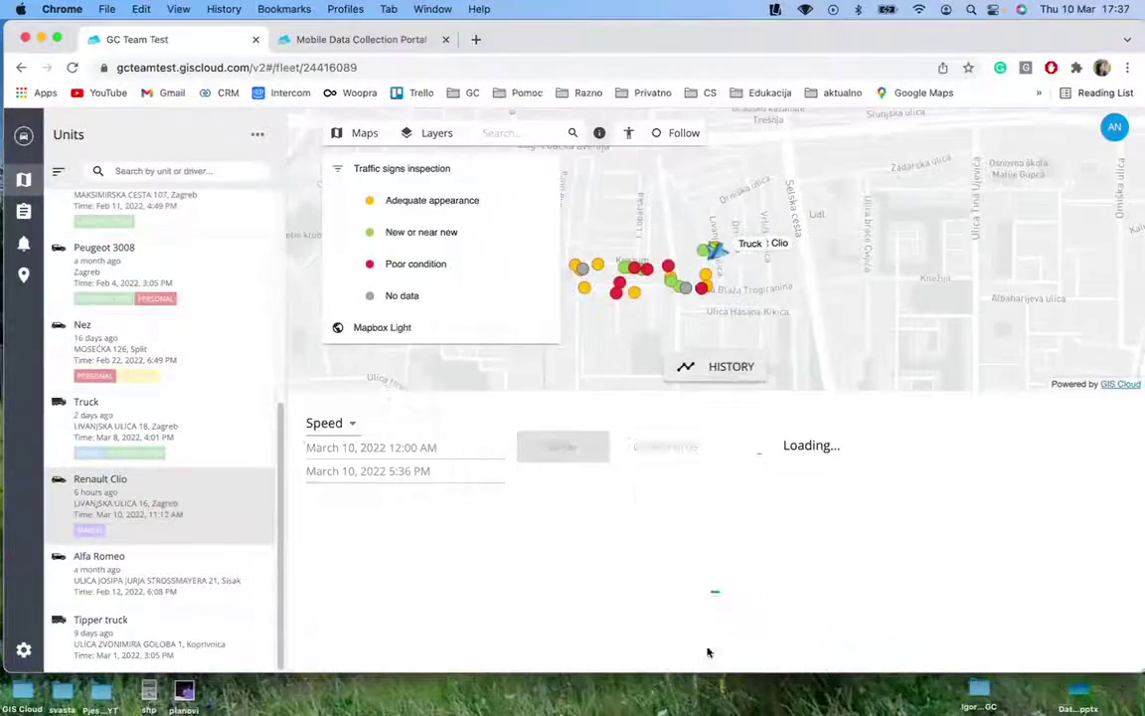
{"action": "scroll", "coordinate": [816, 298], "scroll_direction": "down", "scroll_amount": 3}
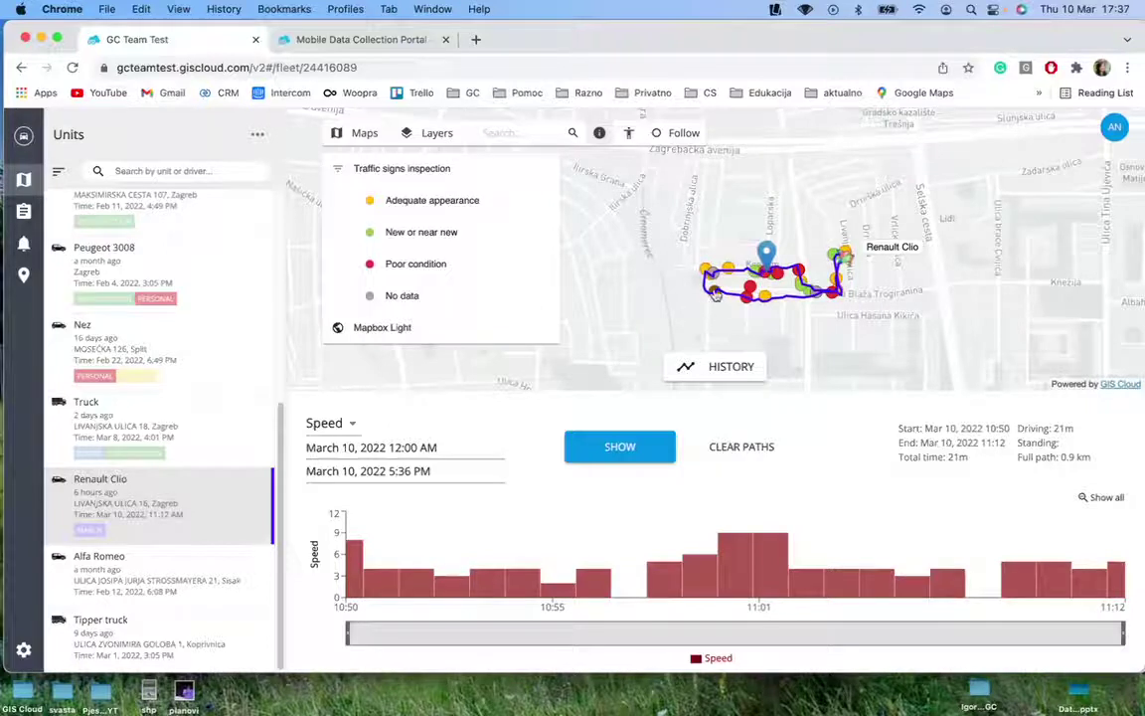
{"action": "left_click_drag", "start_coordinate": [764, 296], "coordinate": [723, 316]}
Review the speed chart's parameter choices, then close them
{"action": "mouse_move", "coordinate": [433, 588]}
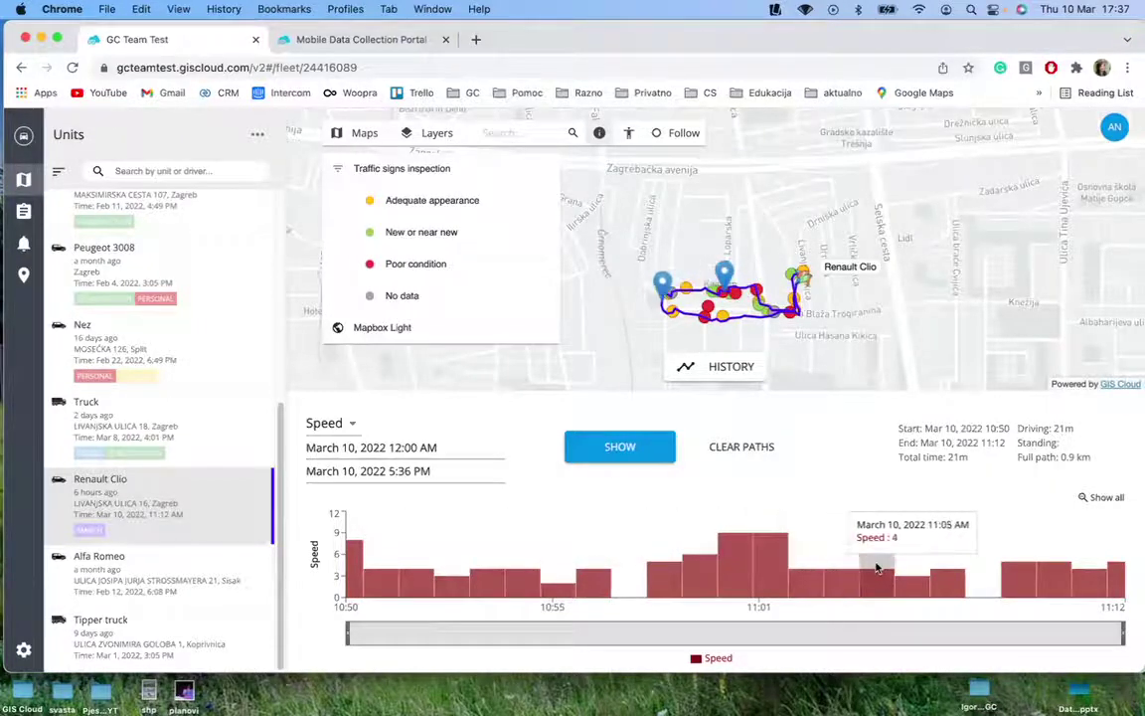
{"action": "left_click", "coordinate": [344, 423]}
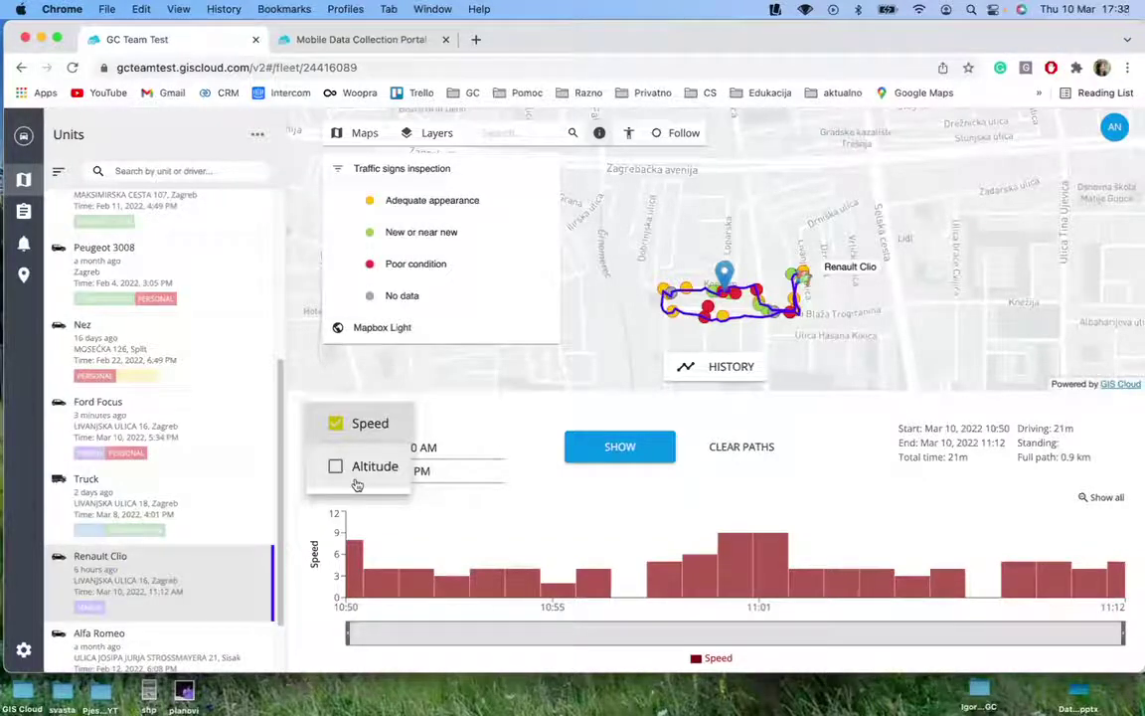
{"action": "left_click", "coordinate": [255, 139]}
In Information display settings, point out the Info, Map Unit Marker and graph parameter columns
{"action": "left_click", "coordinate": [257, 139]}
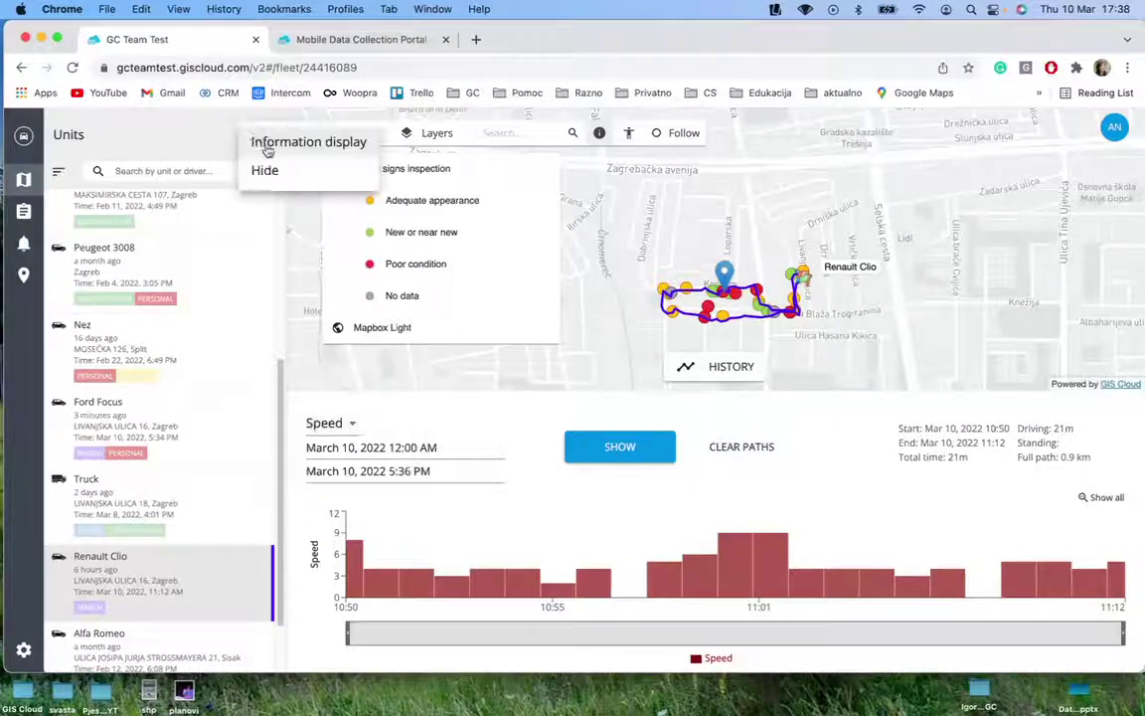
{"action": "left_click", "coordinate": [268, 143]}
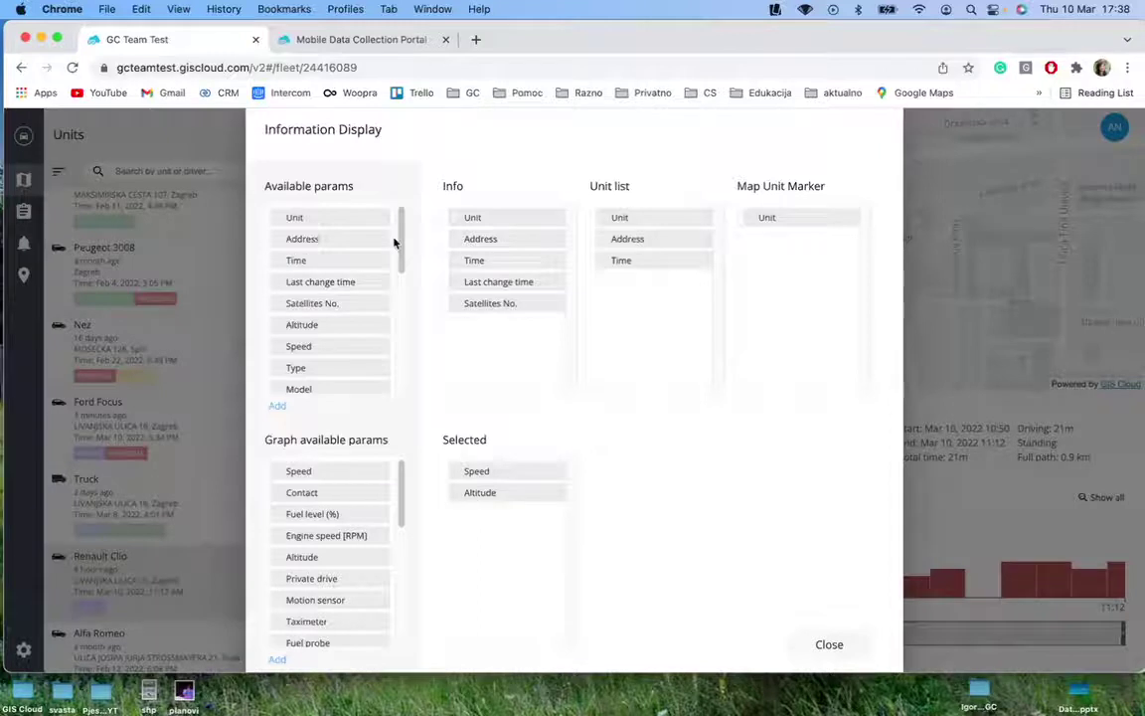
{"action": "double_click", "coordinate": [453, 186]}
{"action": "left_click", "coordinate": [629, 218]}
{"action": "left_click_drag", "start_coordinate": [741, 192], "coordinate": [973, 194]}
{"action": "left_click", "coordinate": [652, 519]}
{"action": "left_click_drag", "start_coordinate": [261, 439], "coordinate": [473, 434]}
{"action": "left_click", "coordinate": [466, 439]}
Scroll through the available parameter lists, then close the Information display settings
{"action": "scroll", "coordinate": [360, 362], "scroll_direction": "down", "scroll_amount": 3}
{"action": "scroll", "coordinate": [288, 532], "scroll_direction": "down", "scroll_amount": 1}
{"action": "scroll", "coordinate": [320, 546], "scroll_direction": "down", "scroll_amount": 2}
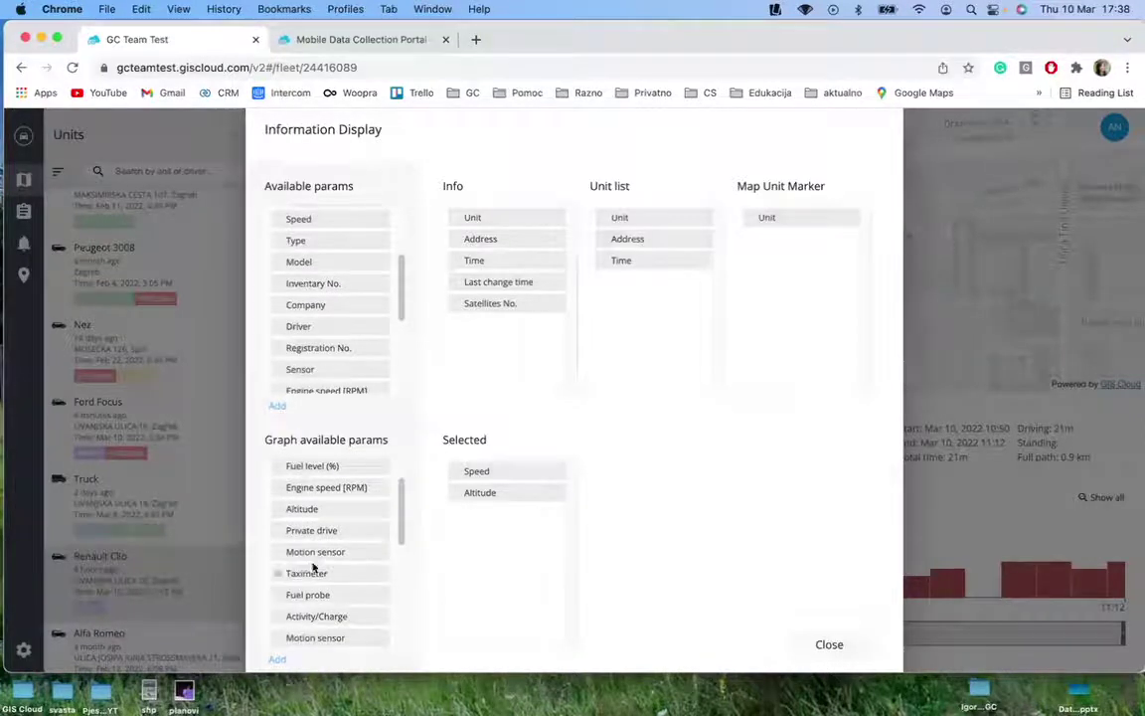
{"action": "scroll", "coordinate": [318, 568], "scroll_direction": "down", "scroll_amount": 1}
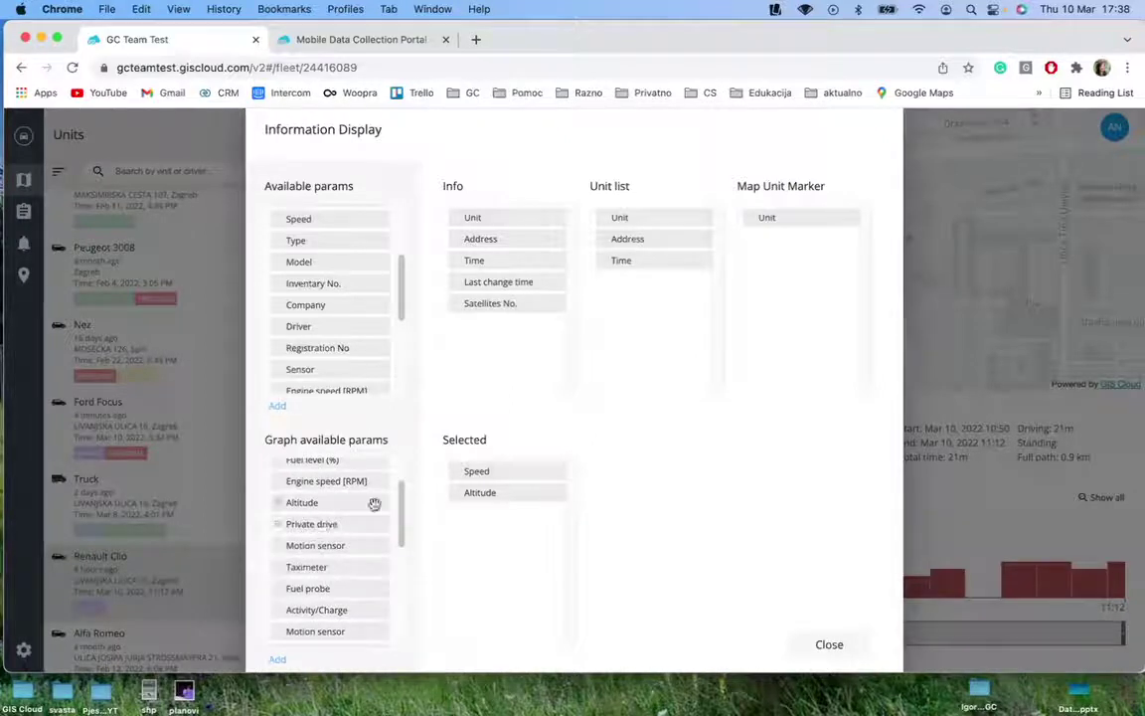
{"action": "scroll", "coordinate": [346, 582], "scroll_direction": "down", "scroll_amount": 1}
{"action": "scroll", "coordinate": [345, 582], "scroll_direction": "down", "scroll_amount": 3}
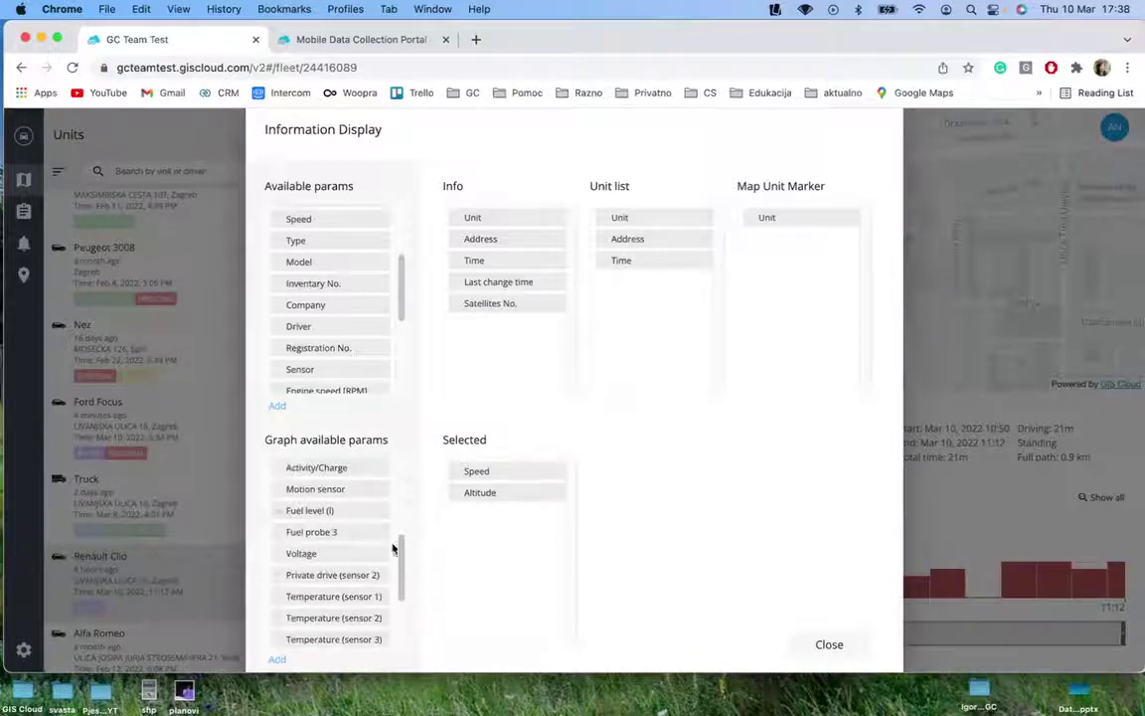
{"action": "scroll", "coordinate": [366, 554], "scroll_direction": "down", "scroll_amount": 1}
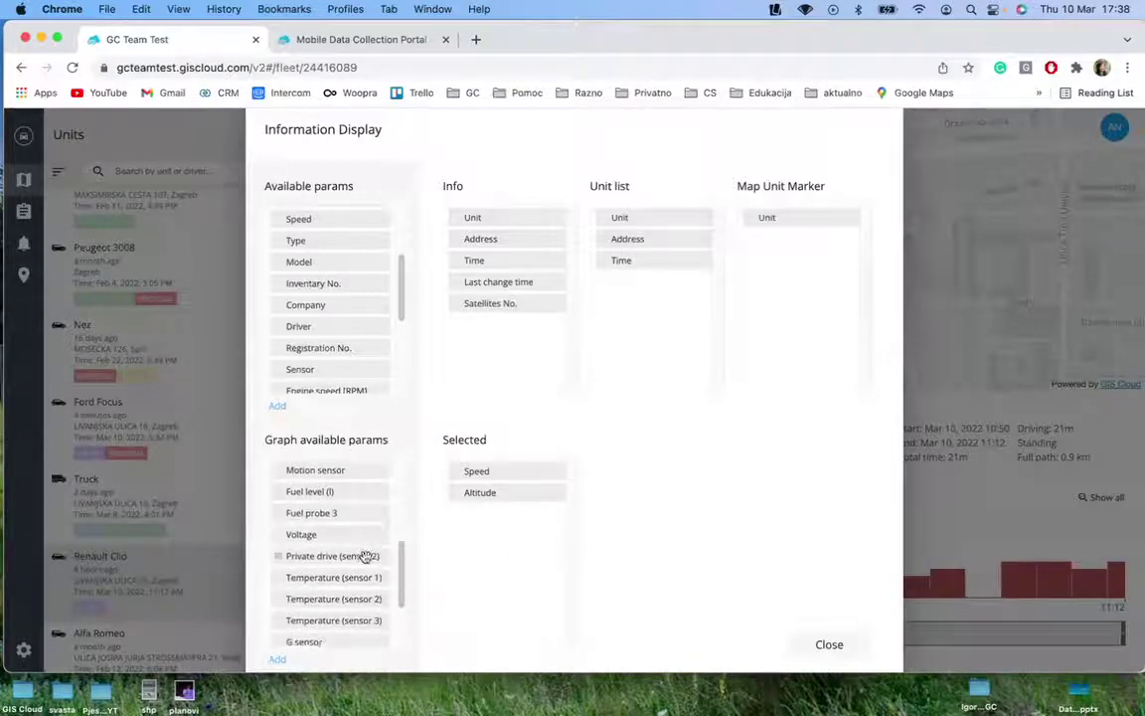
{"action": "scroll", "coordinate": [360, 553], "scroll_direction": "up", "scroll_amount": 5}
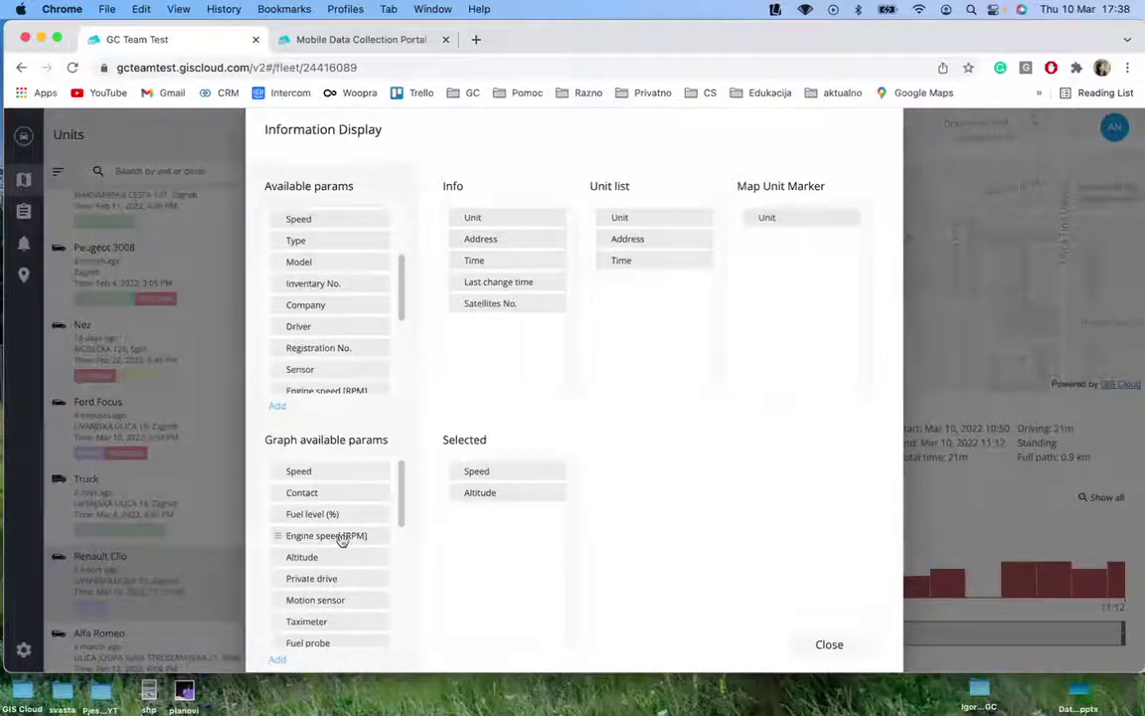
{"action": "left_click", "coordinate": [835, 644]}
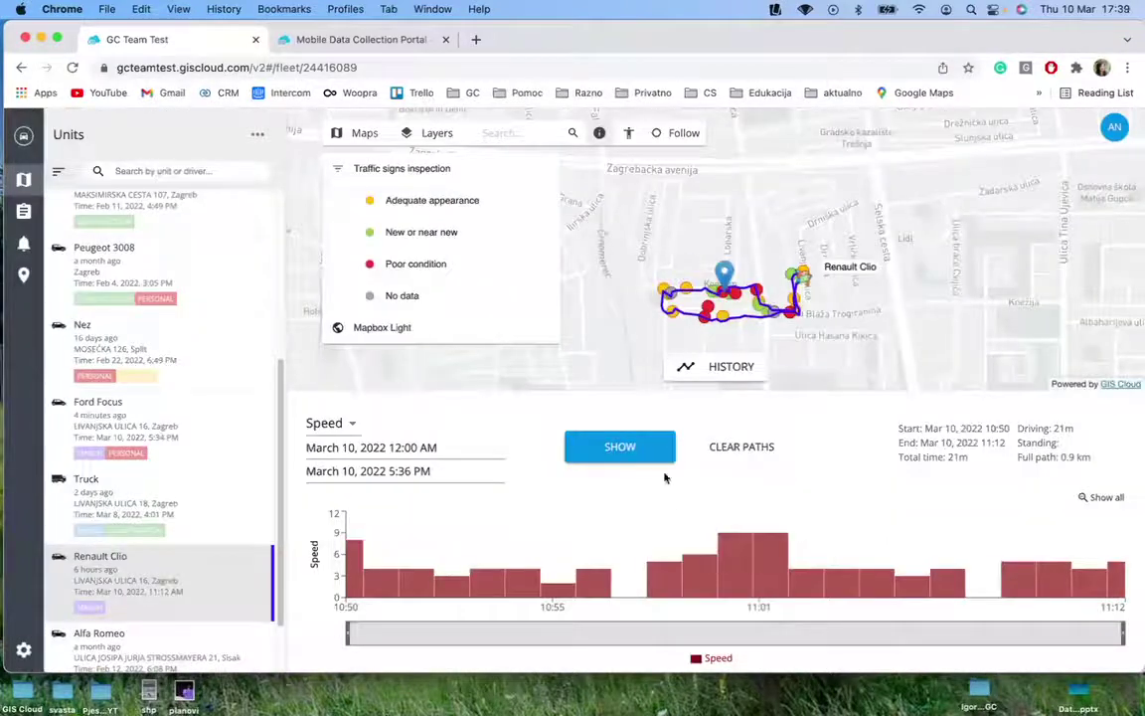
Hide the speed history chart, leaving Renault Clio's route over the traffic sign points
{"action": "left_click", "coordinate": [731, 366]}
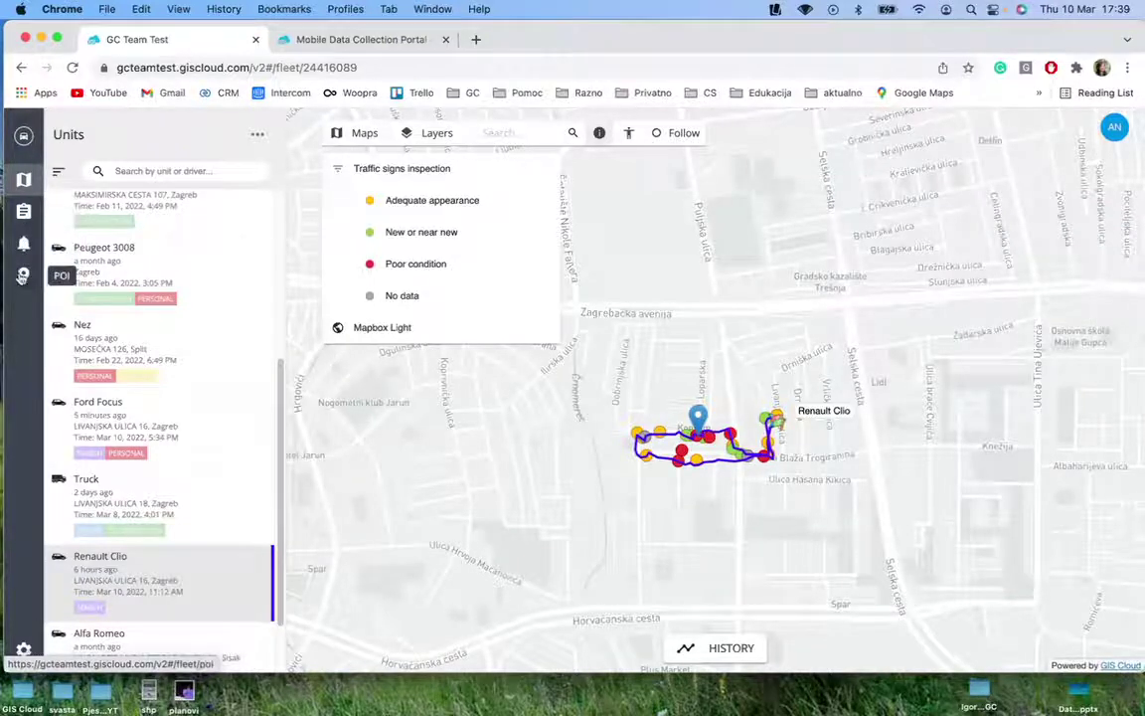
Create and save a new empty POI group named Checkpoints
{"action": "left_click", "coordinate": [22, 276]}
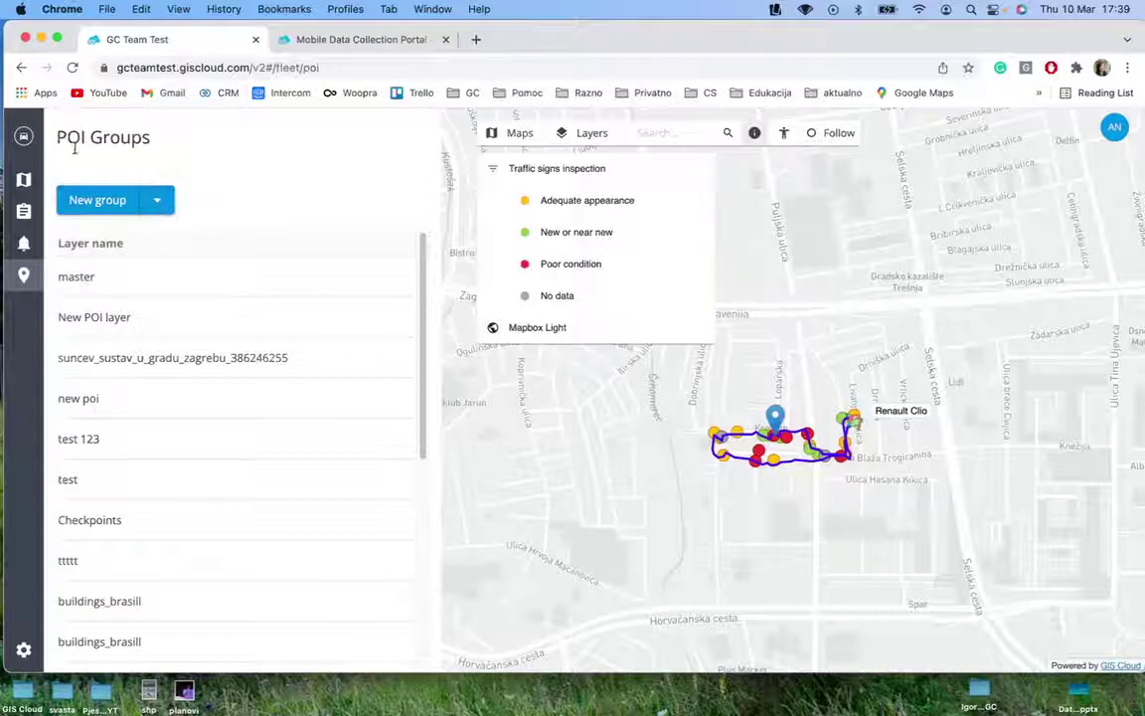
{"action": "left_click", "coordinate": [159, 209]}
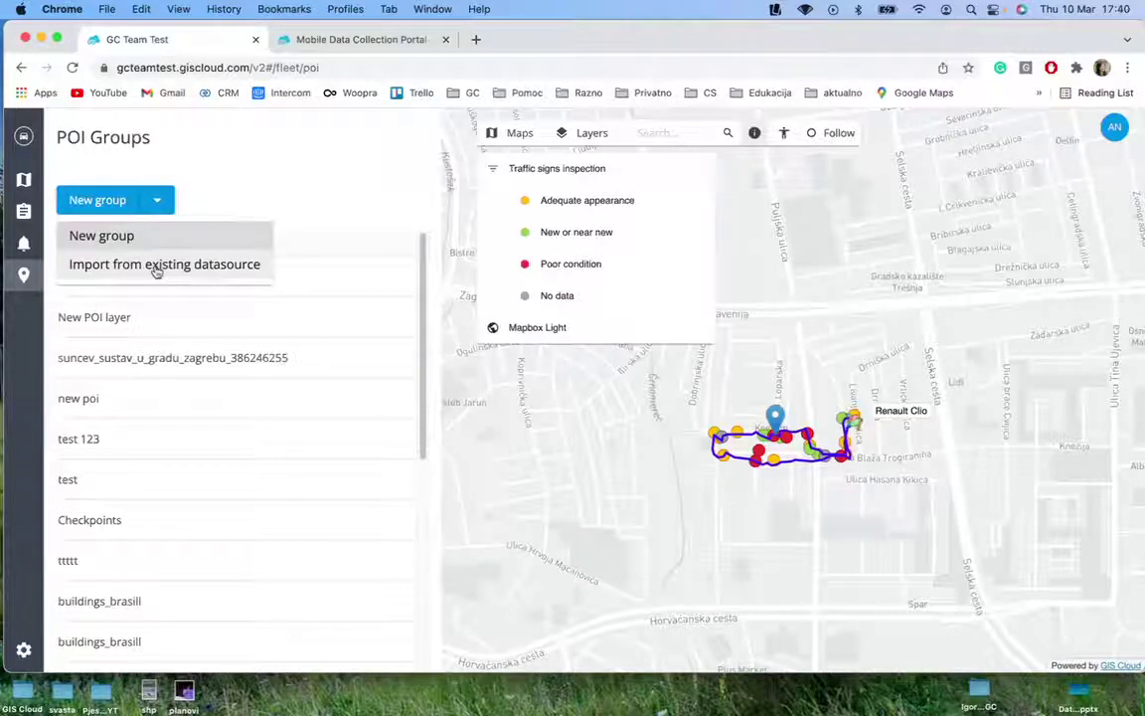
{"action": "left_click", "coordinate": [113, 203]}
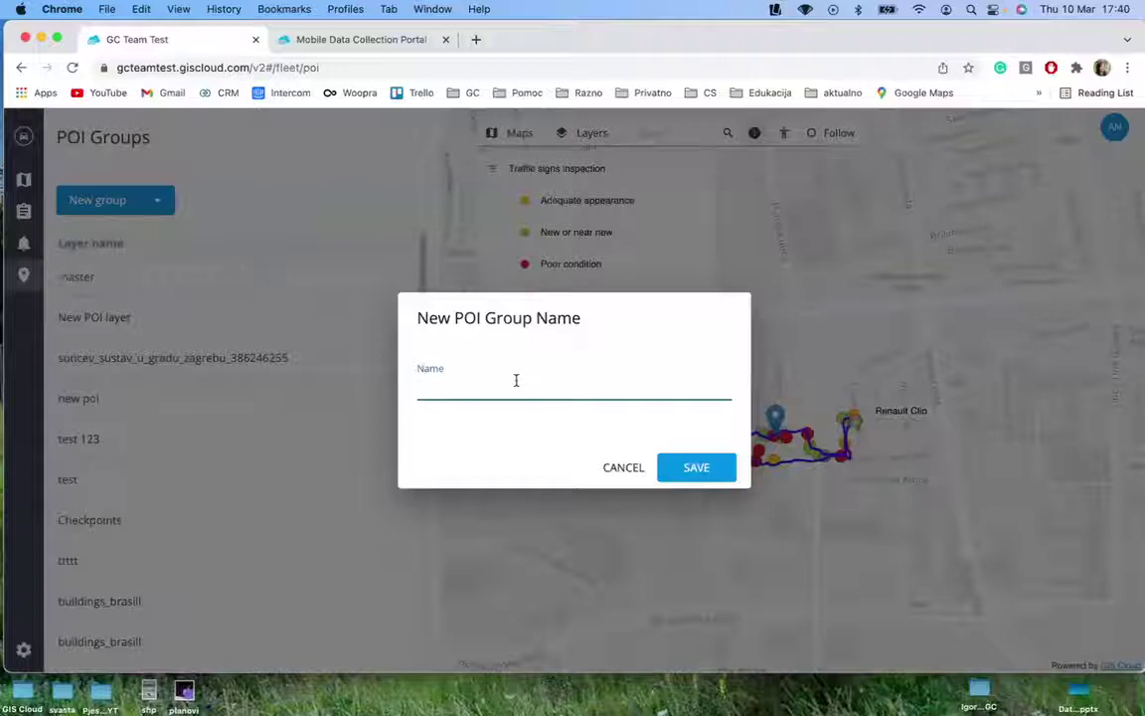
{"action": "type", "text": "Checkpoints"}
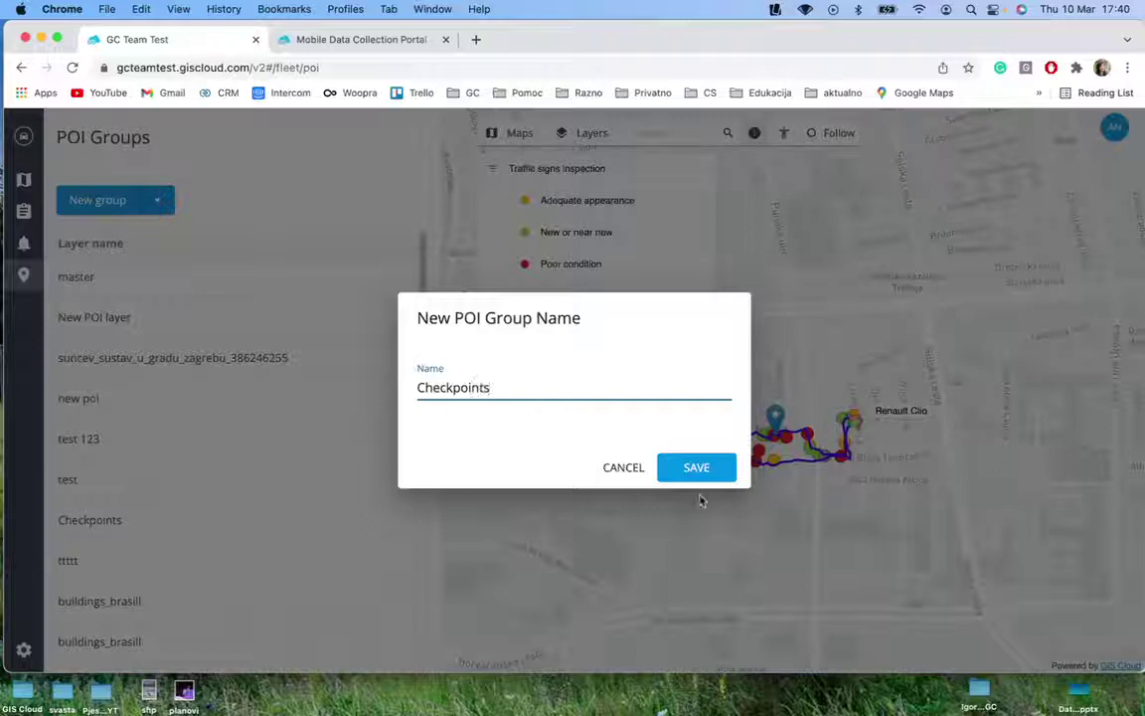
{"action": "left_click", "coordinate": [696, 471]}
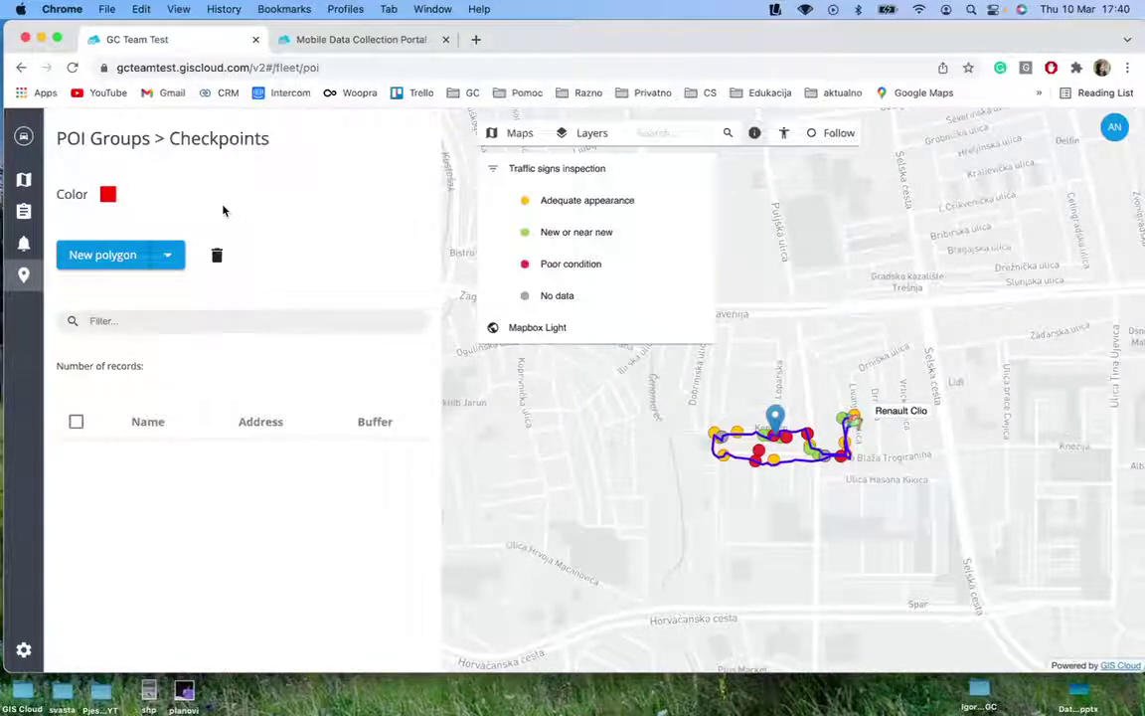
Start a new Checkpoints point named Checkpoint 1 with a 300 buffer
{"action": "left_click", "coordinate": [109, 261]}
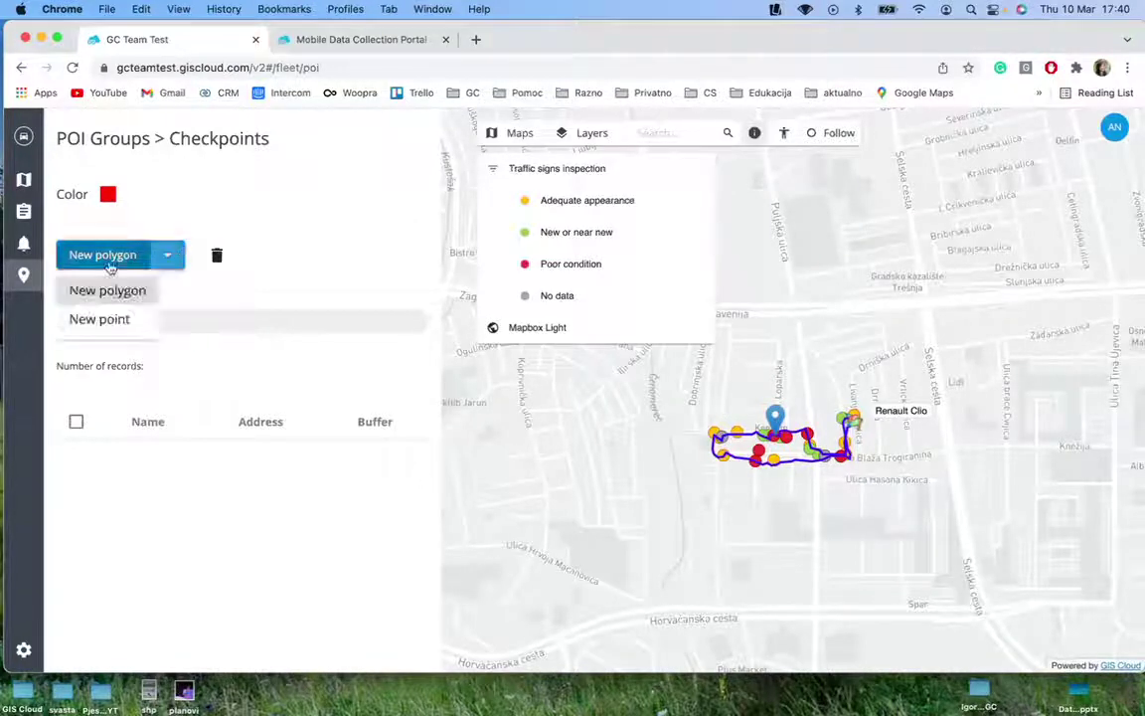
{"action": "left_click", "coordinate": [91, 322]}
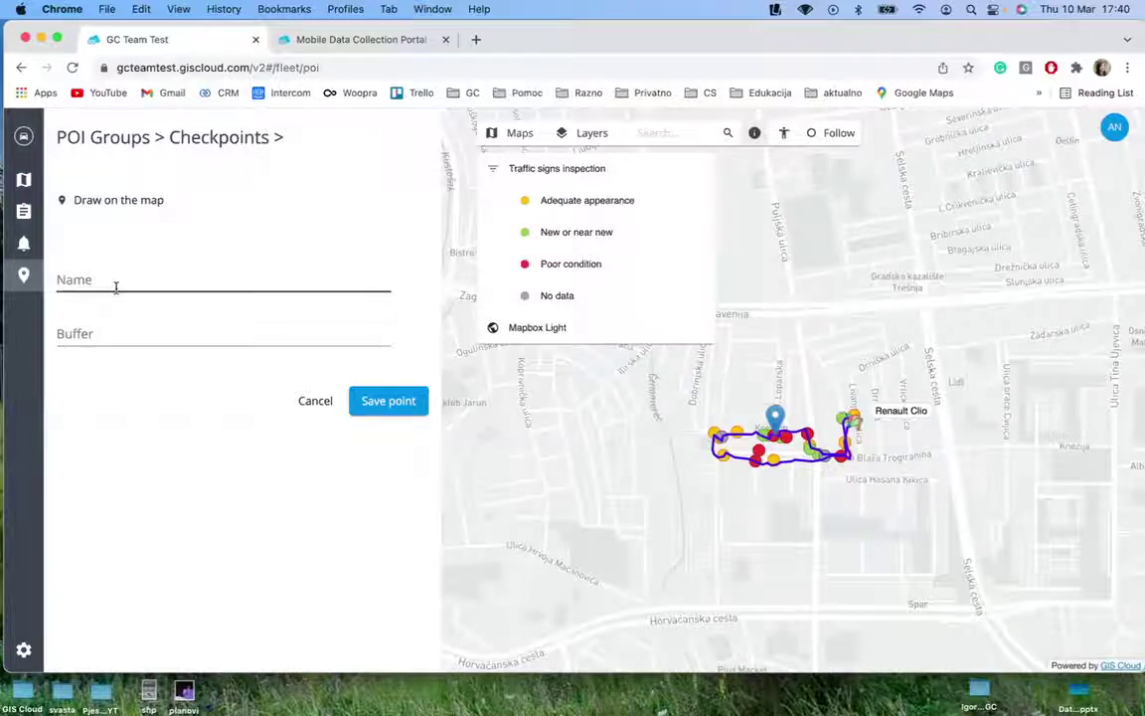
{"action": "left_click", "coordinate": [176, 330]}
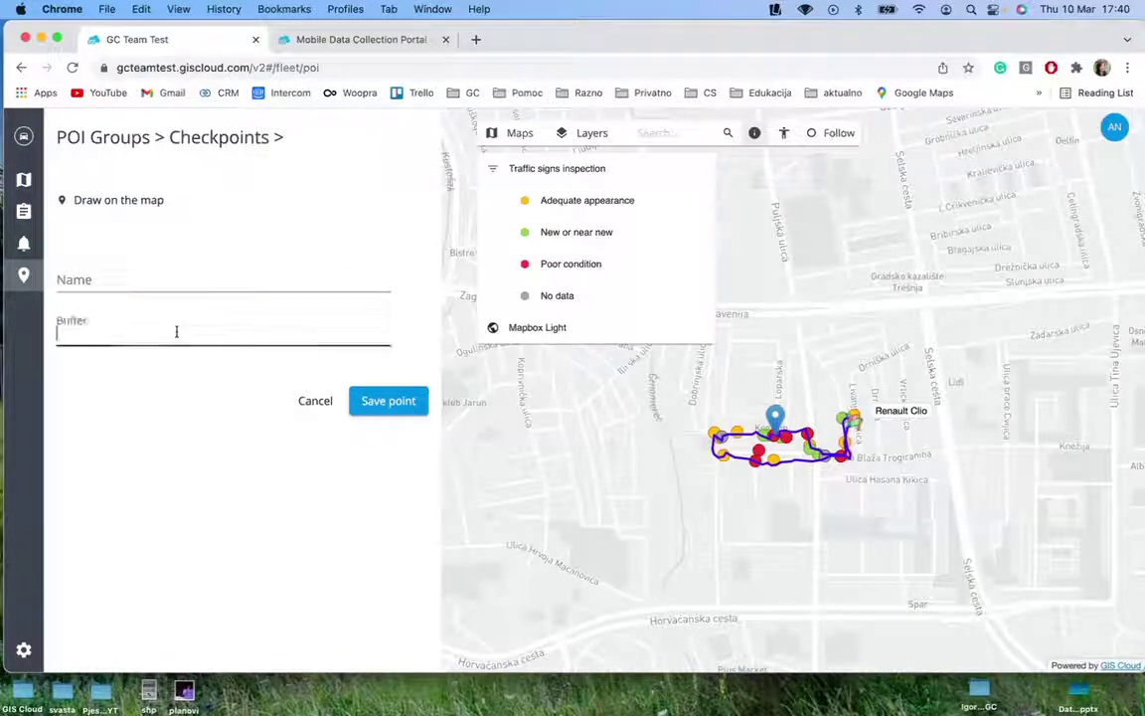
{"action": "left_click", "coordinate": [144, 276]}
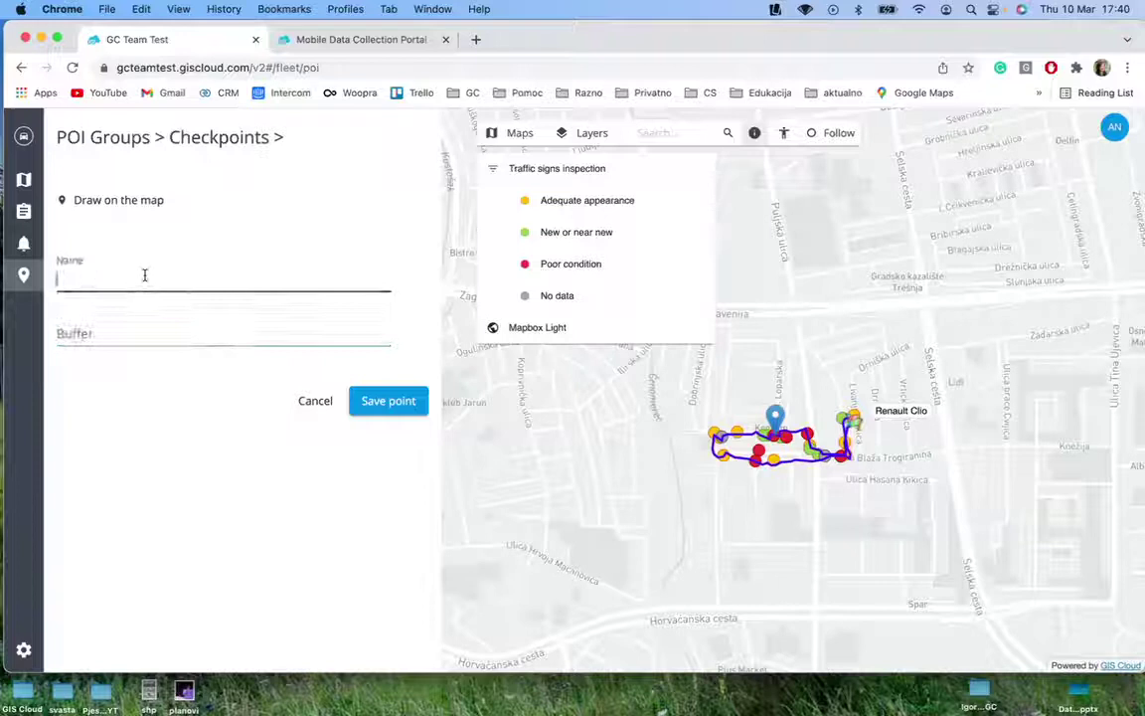
{"action": "type", "text": "Checkpoint 1"}
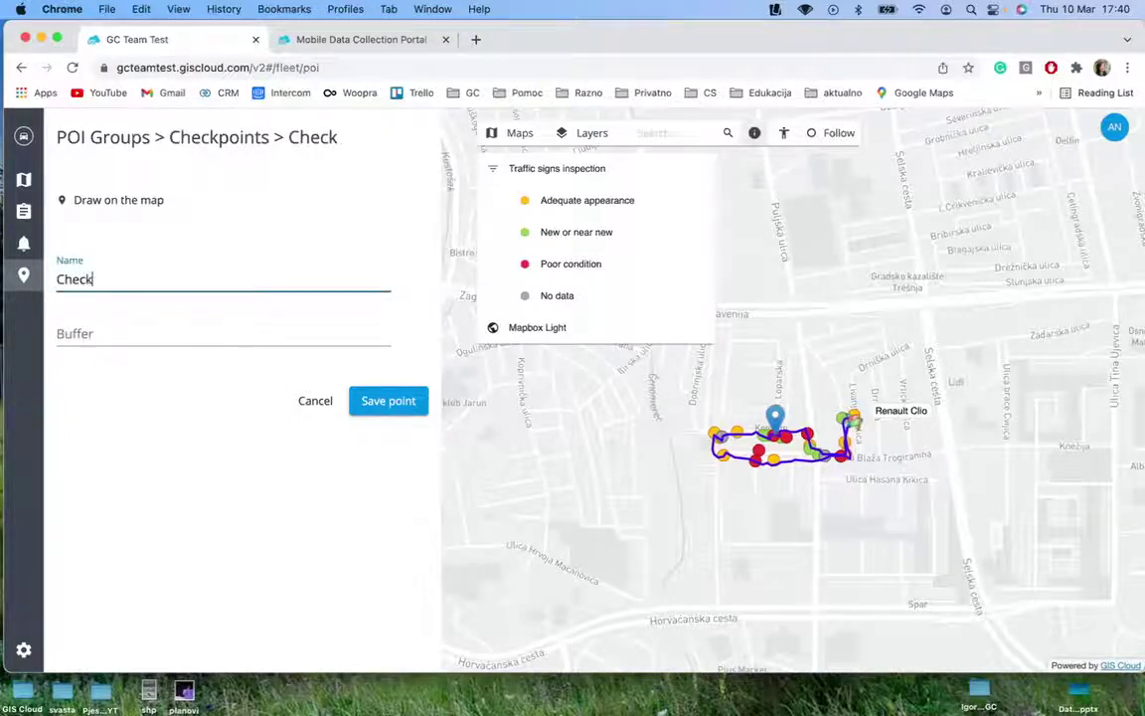
{"action": "left_click", "coordinate": [100, 328]}
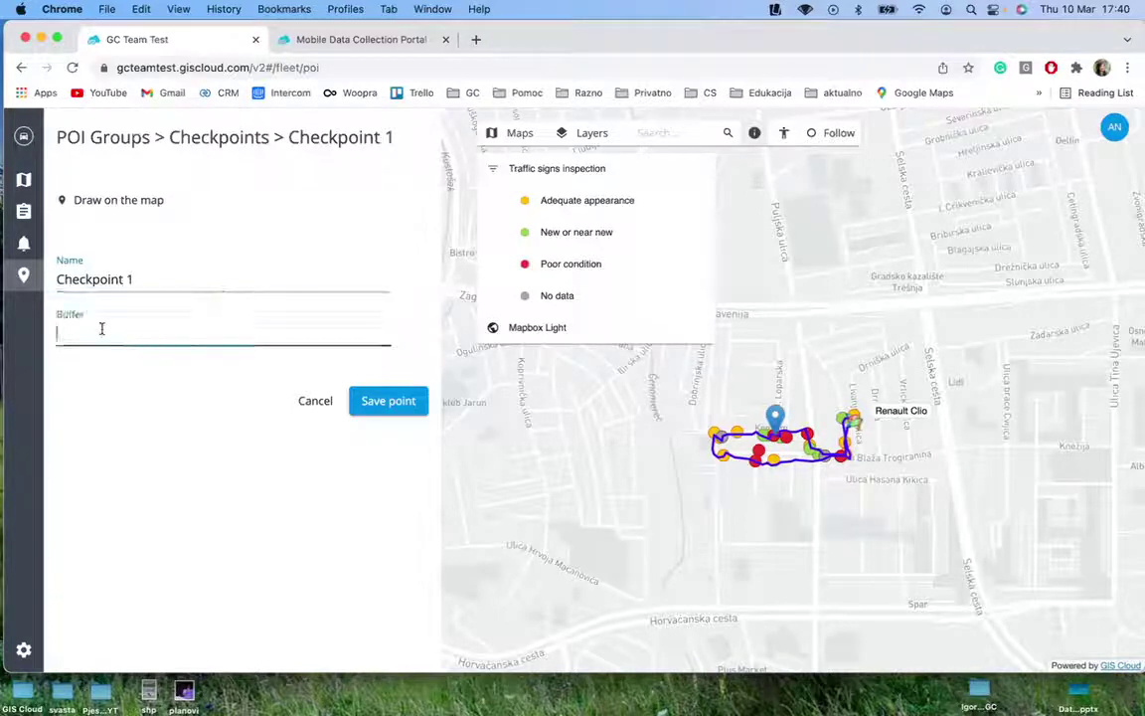
{"action": "type", "text": "300"}
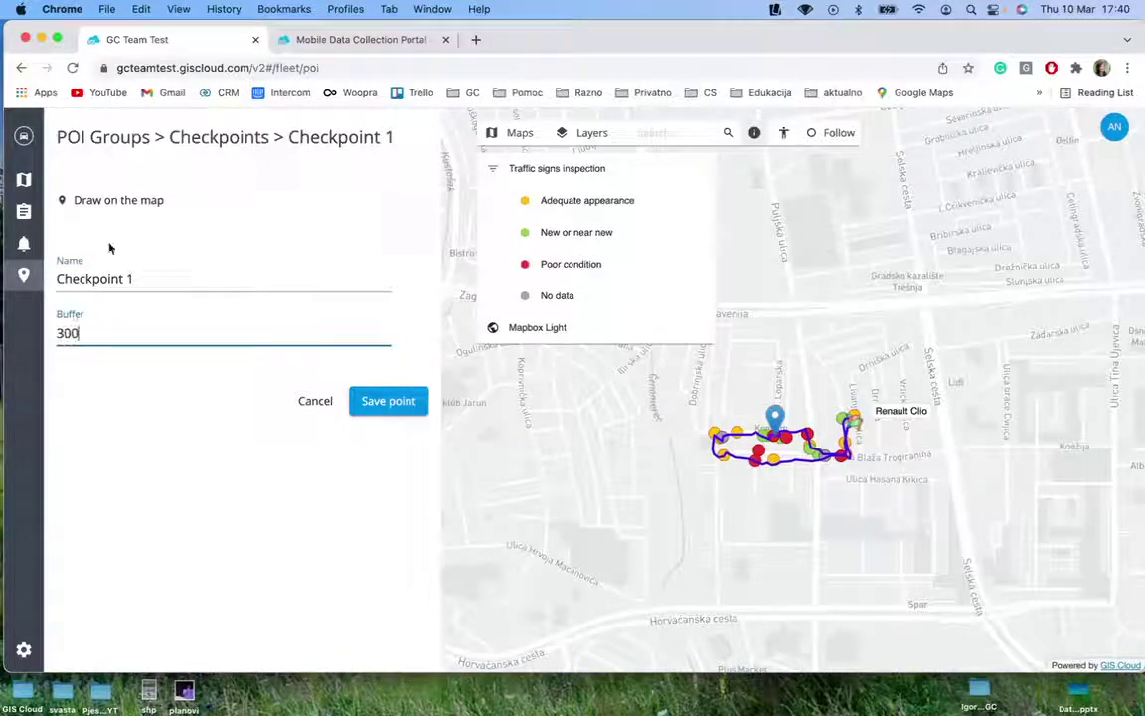
Place the Checkpoint 1 marker near Selska cesta and save the point
{"action": "left_click", "coordinate": [64, 211]}
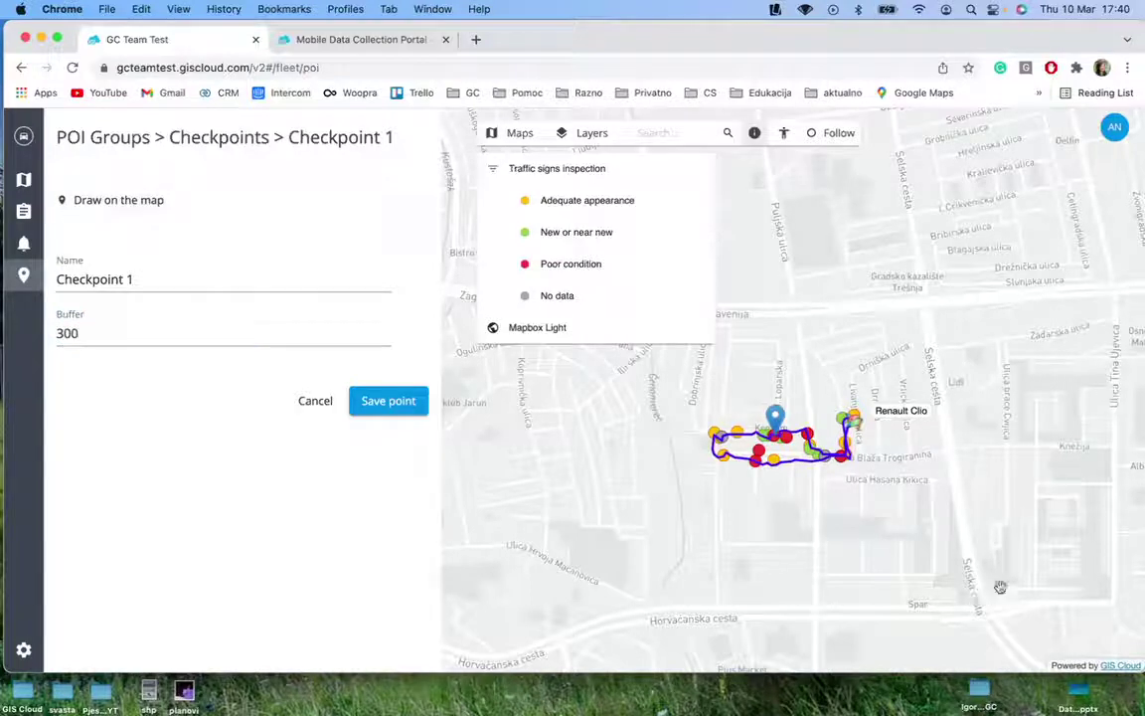
{"action": "left_click", "coordinate": [894, 339]}
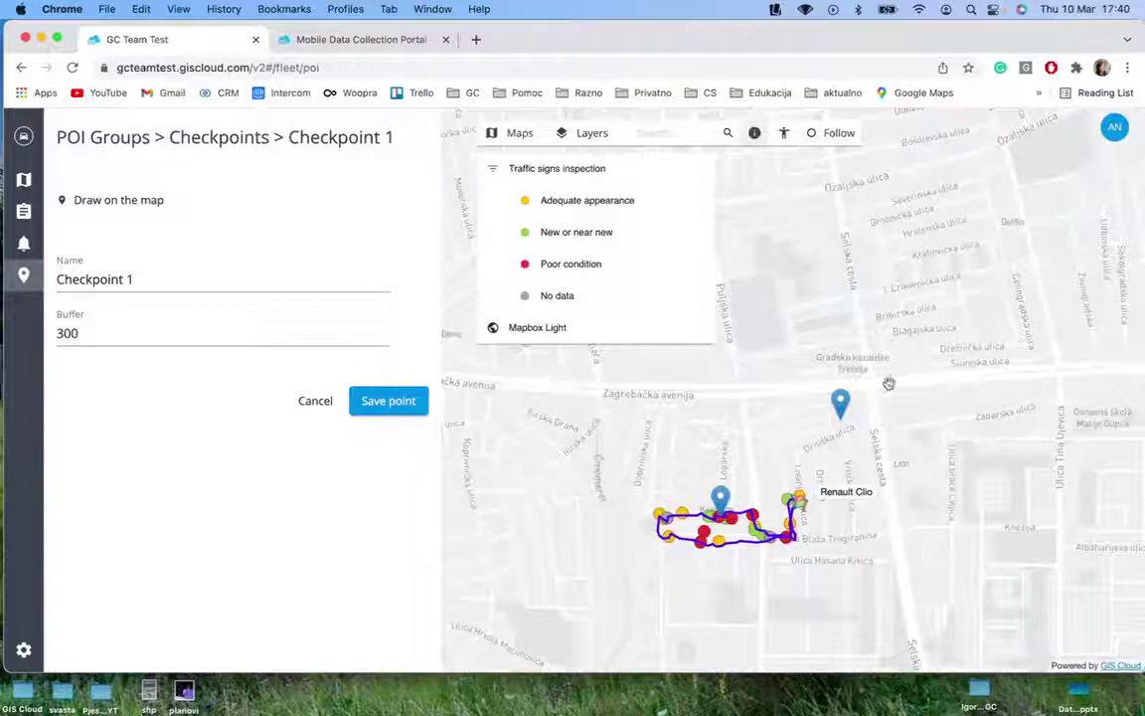
{"action": "left_click_drag", "start_coordinate": [841, 407], "coordinate": [873, 392]}
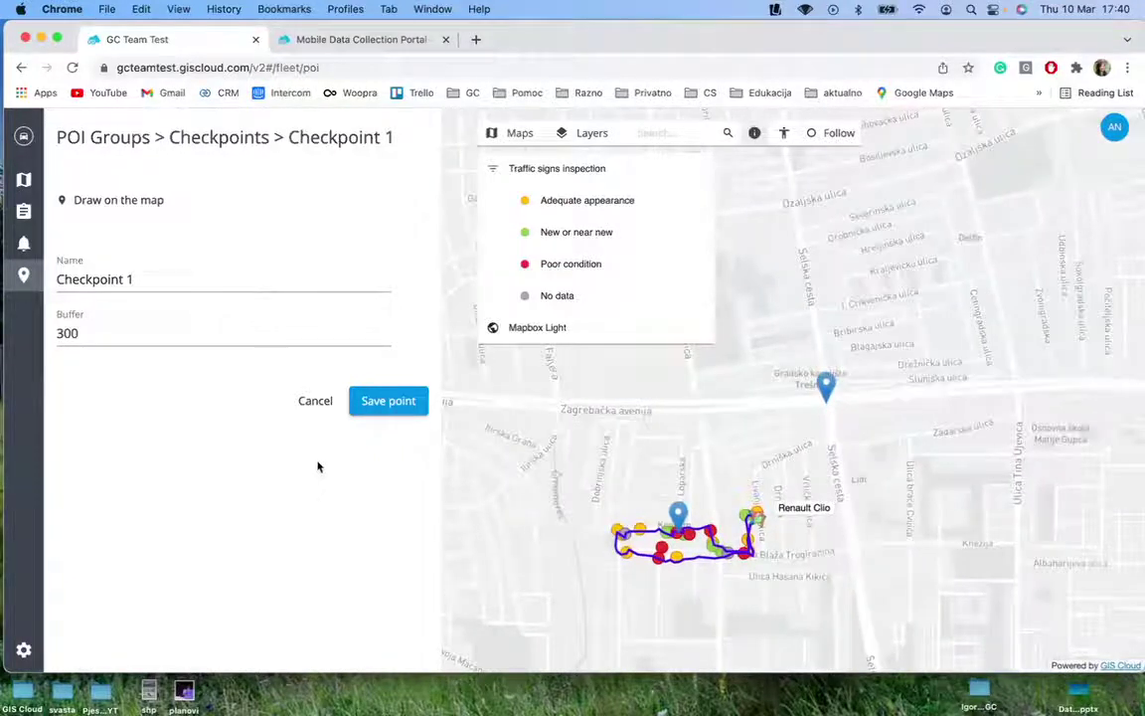
{"action": "right_click", "coordinate": [416, 405]}
{"action": "left_click", "coordinate": [381, 412]}
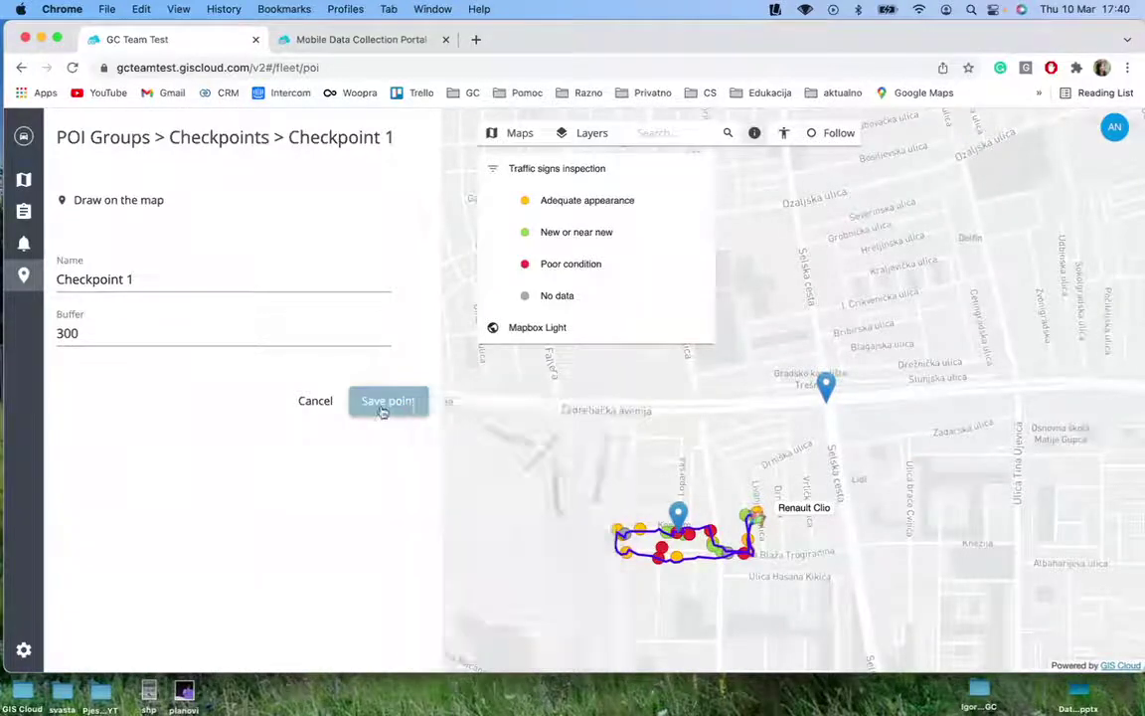
{"action": "left_click", "coordinate": [403, 401]}
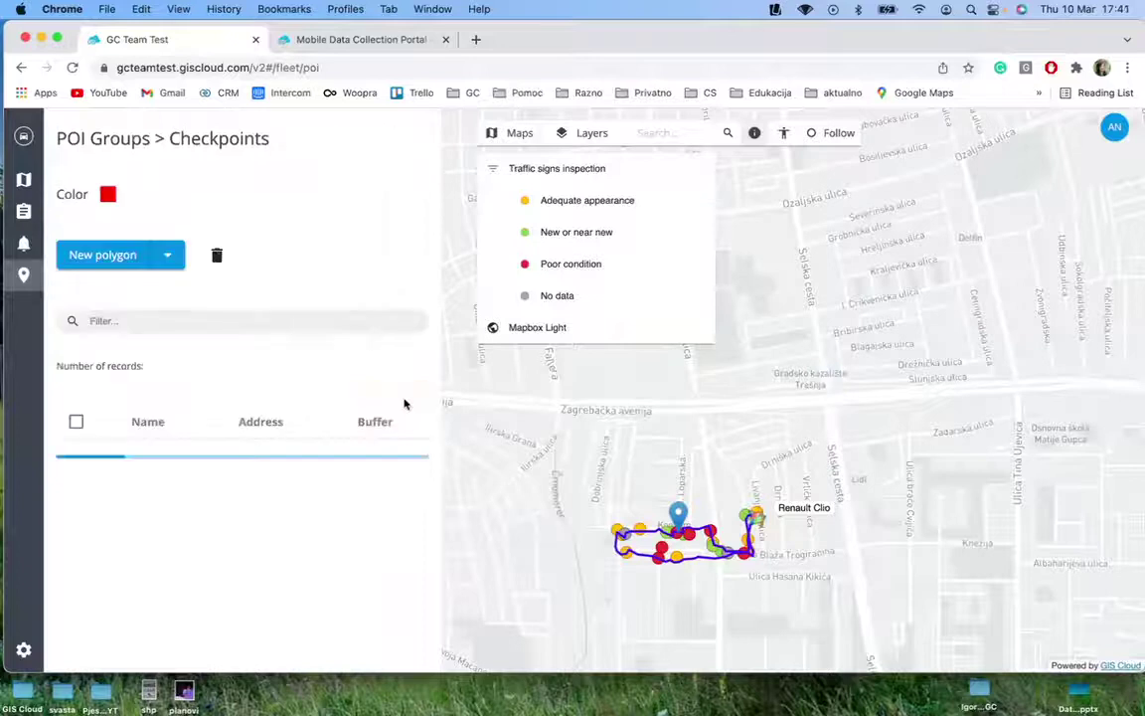
{"action": "left_click", "coordinate": [173, 455]}
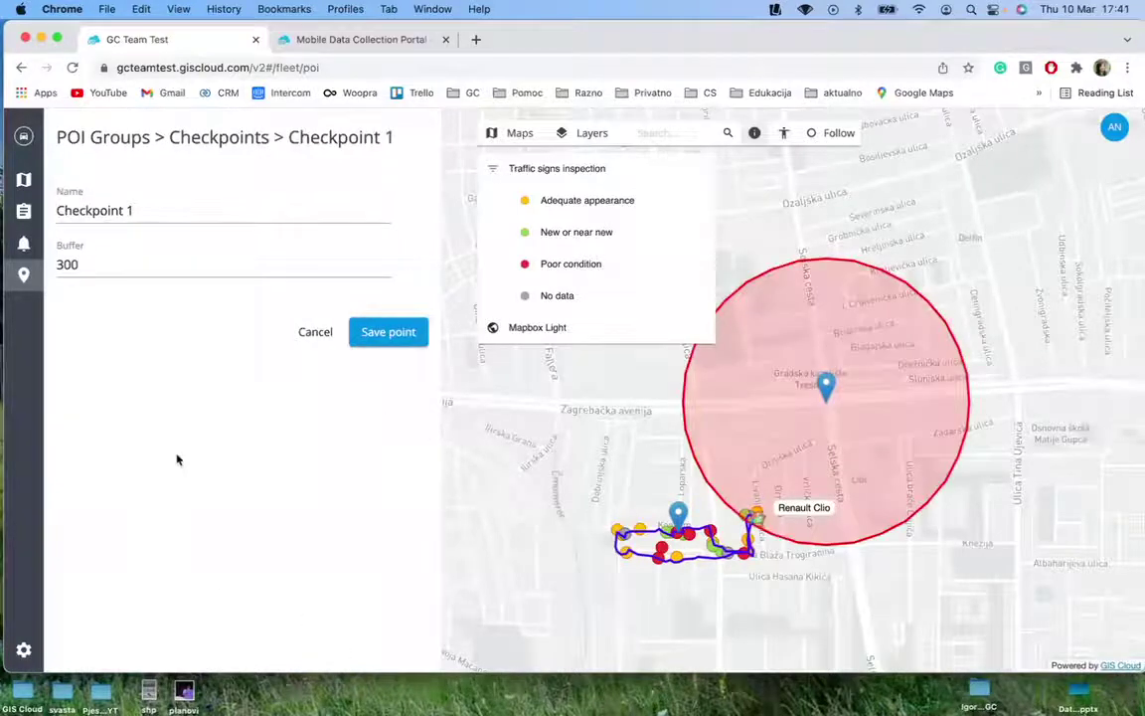
{"action": "left_click", "coordinate": [398, 341]}
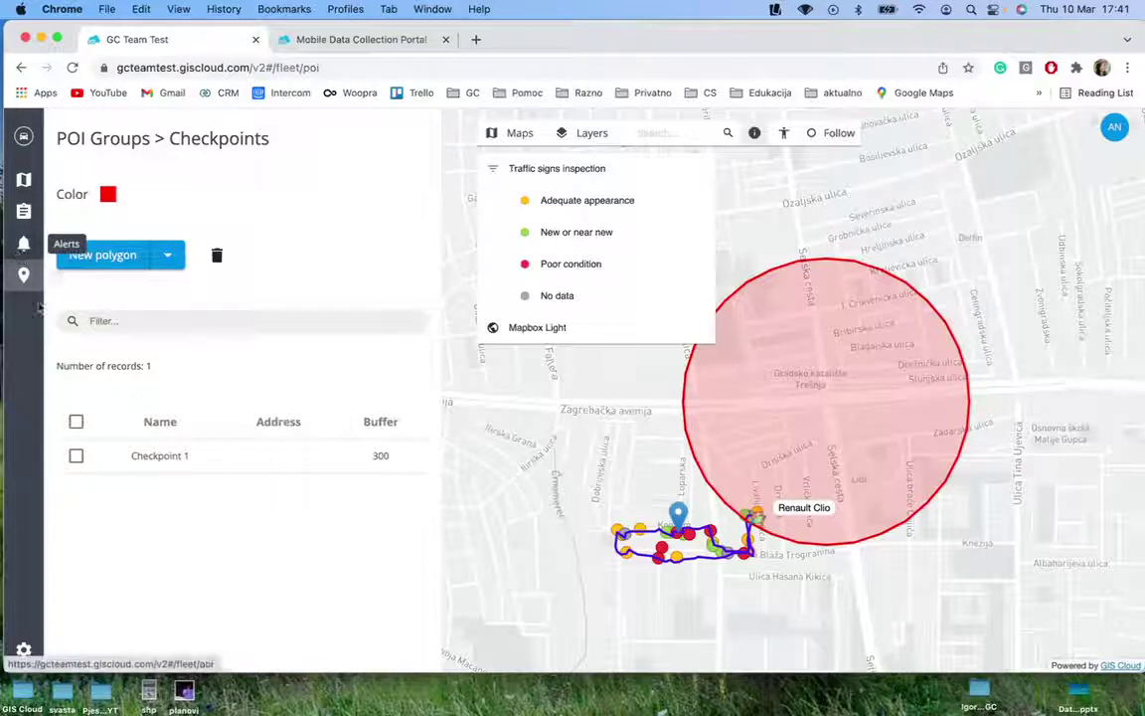
Draw a polygon around Checkpoint 1's buffer circle and sign points, then go to the Alerts page
{"action": "left_click", "coordinate": [102, 256]}
{"action": "left_click", "coordinate": [605, 416]}
{"action": "left_click", "coordinate": [578, 502]}
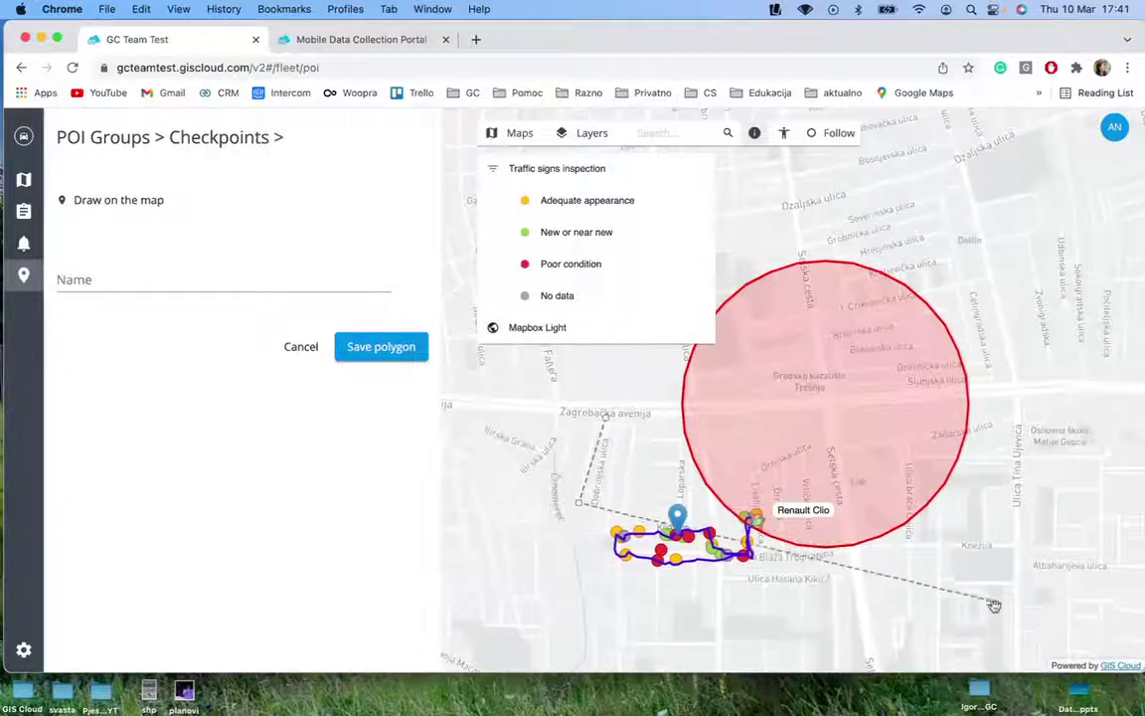
{"action": "left_click", "coordinate": [890, 662]}
{"action": "left_click", "coordinate": [966, 559]}
{"action": "left_click", "coordinate": [989, 360]}
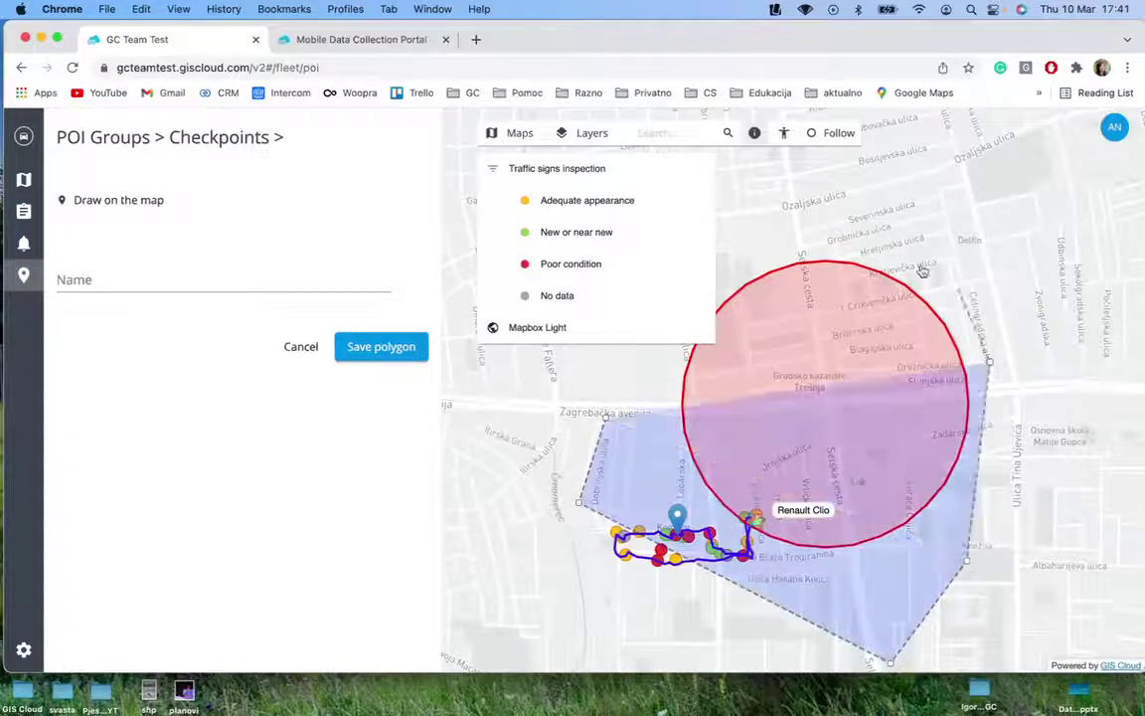
{"action": "left_click", "coordinate": [909, 259]}
{"action": "double_click", "coordinate": [803, 216]}
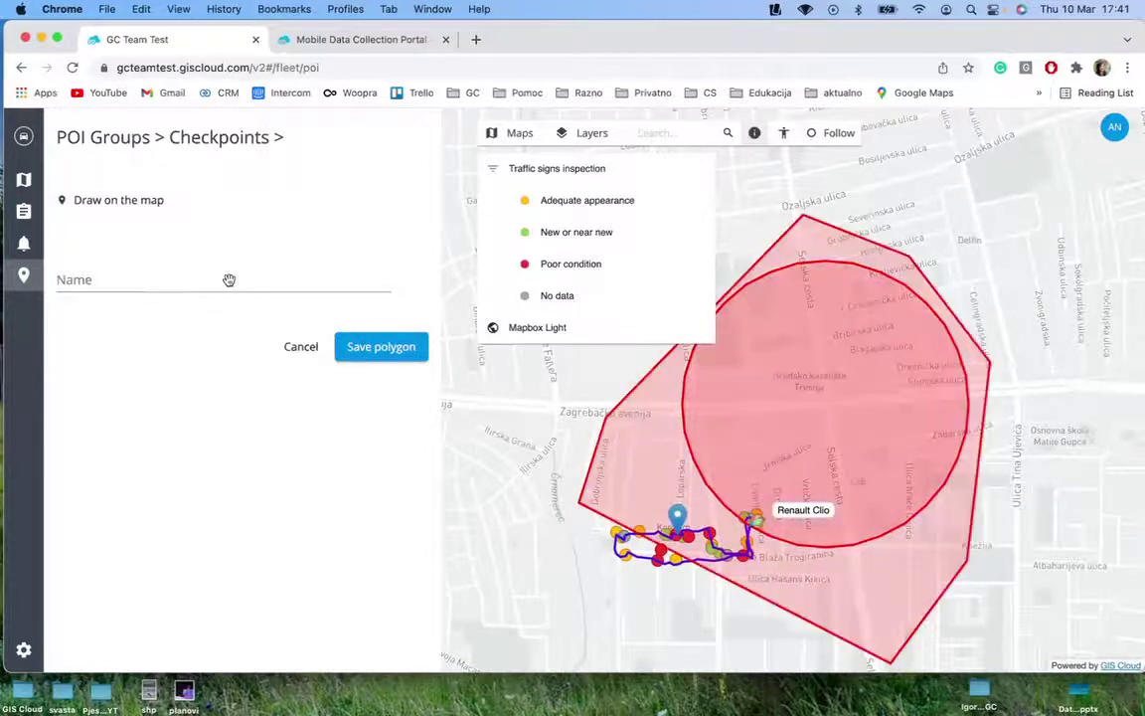
{"action": "left_click", "coordinate": [24, 245]}
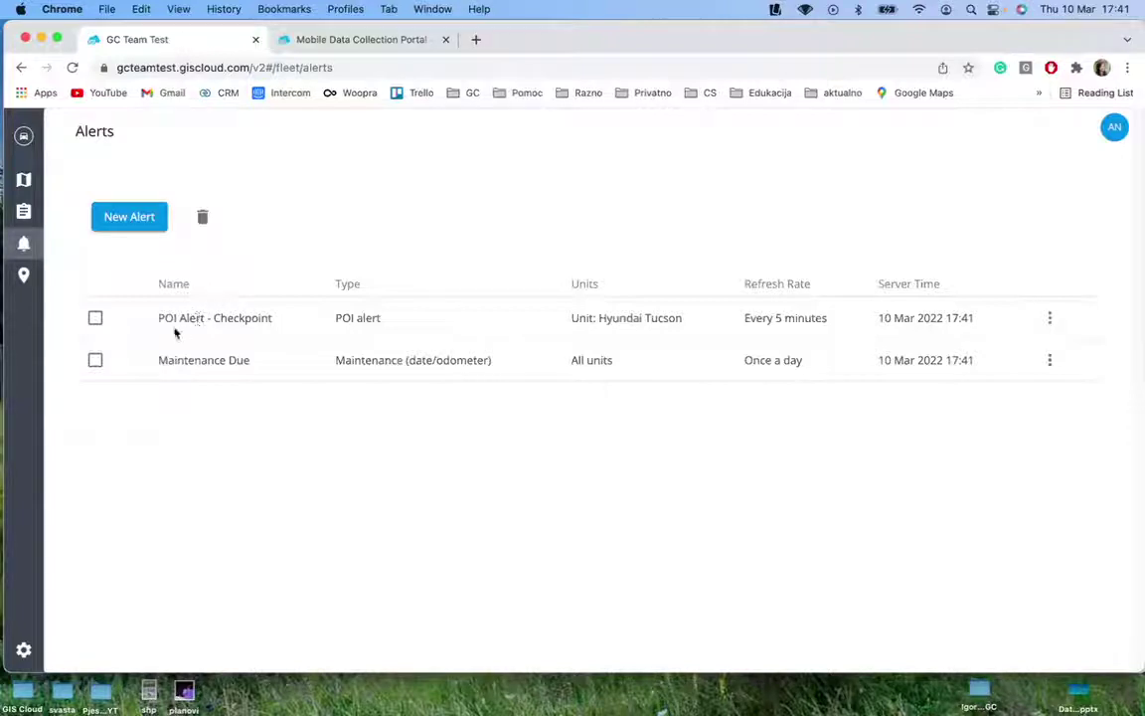
Review the POI Alert - Checkpoint and Maintenance Due alerts, then start a blank New Alert
{"action": "left_click_drag", "start_coordinate": [159, 323], "coordinate": [309, 319]}
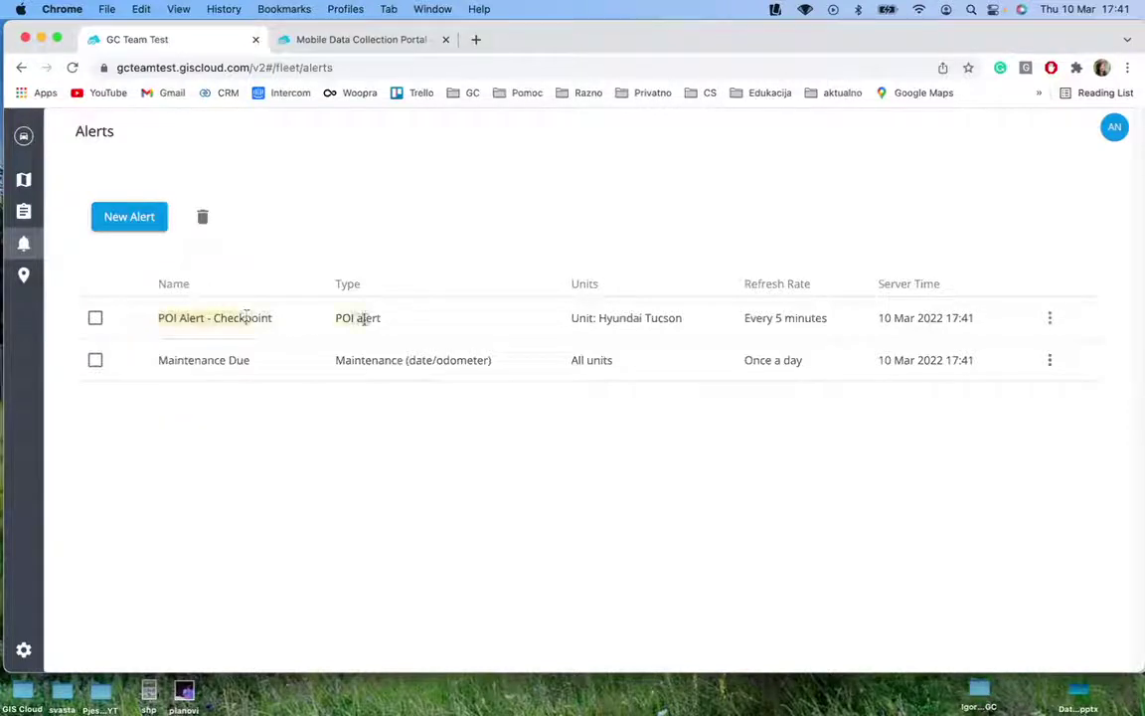
{"action": "left_click", "coordinate": [282, 396]}
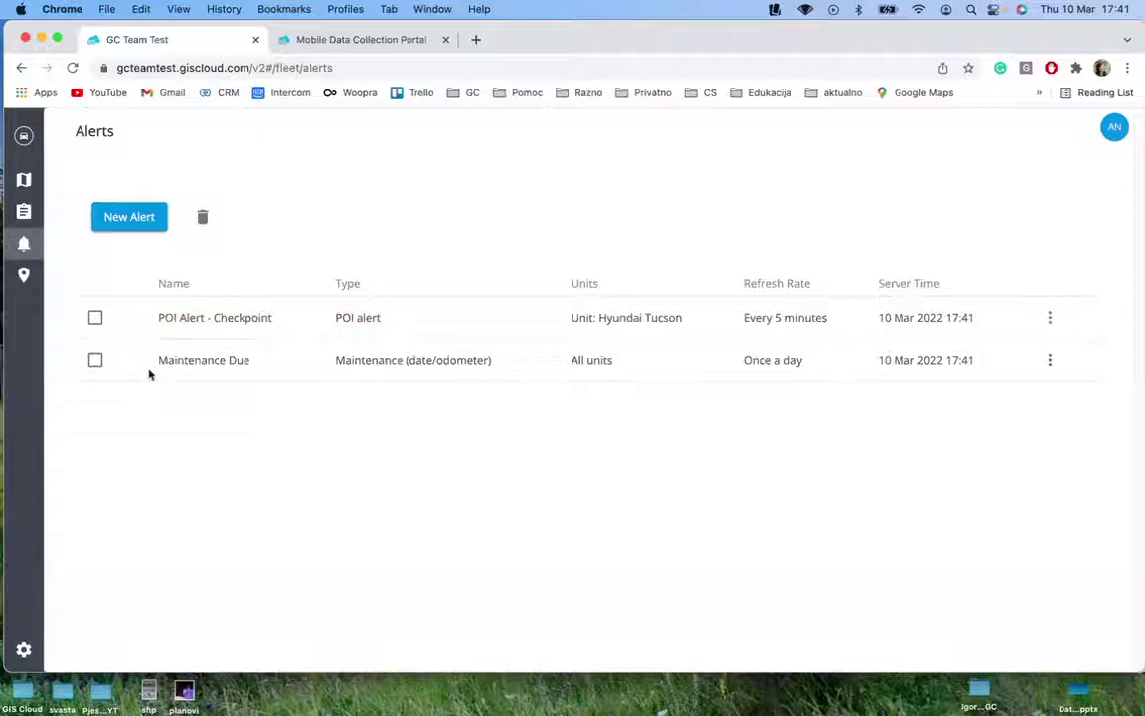
{"action": "left_click_drag", "start_coordinate": [160, 360], "coordinate": [252, 367]}
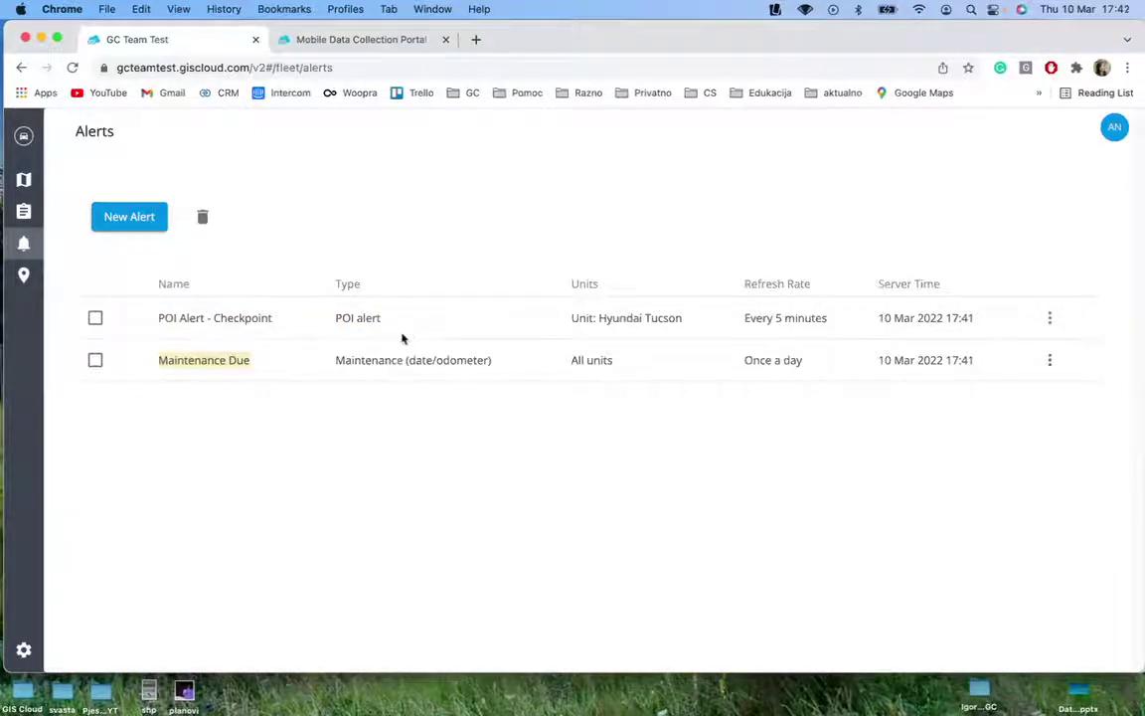
{"action": "left_click", "coordinate": [296, 395]}
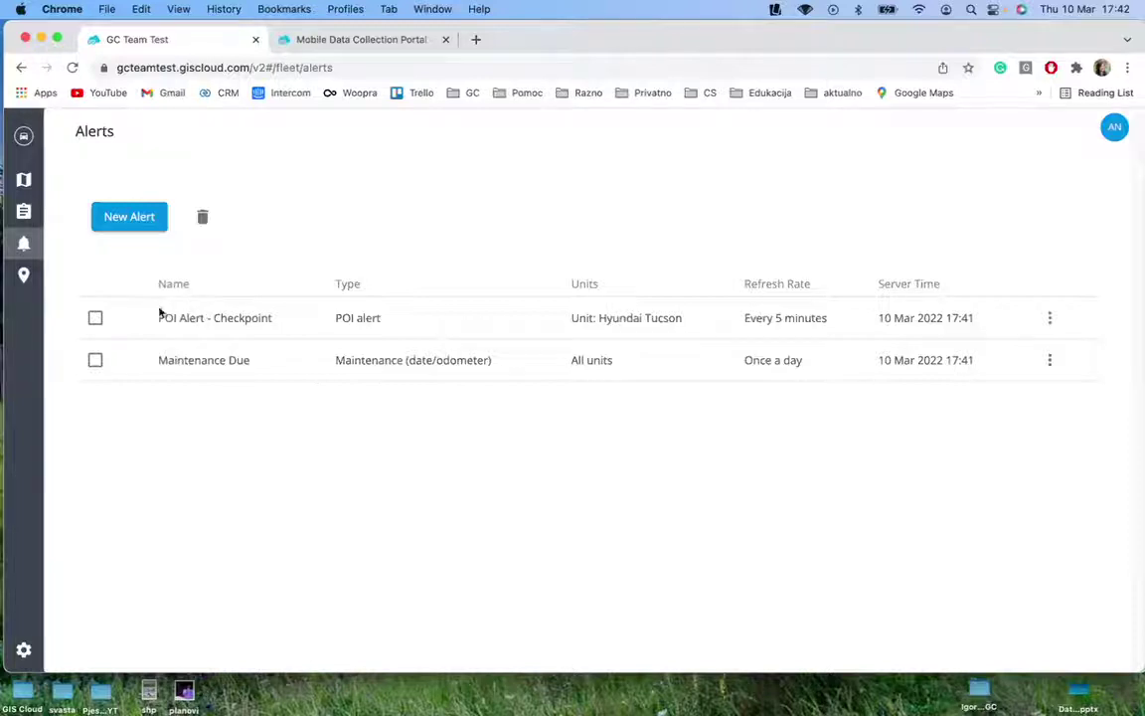
{"action": "left_click", "coordinate": [119, 226]}
{"action": "left_click", "coordinate": [127, 185]}
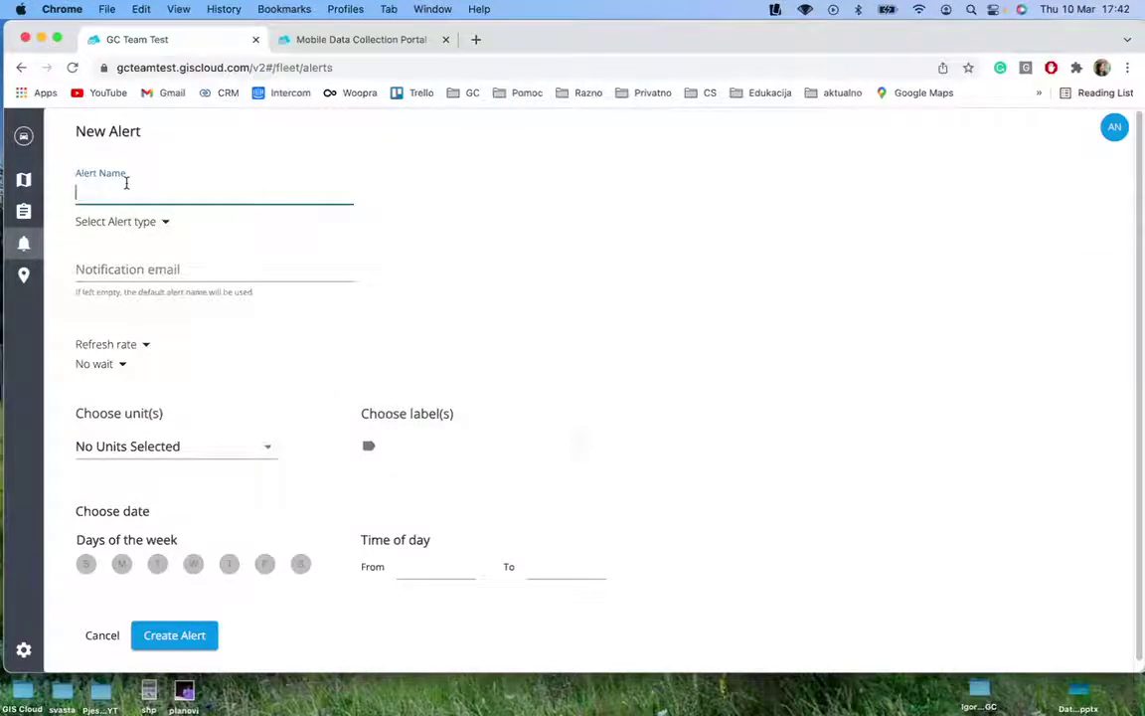
Set the alert type to Speeding and name it 'Speeding alert'
{"action": "left_click", "coordinate": [142, 223]}
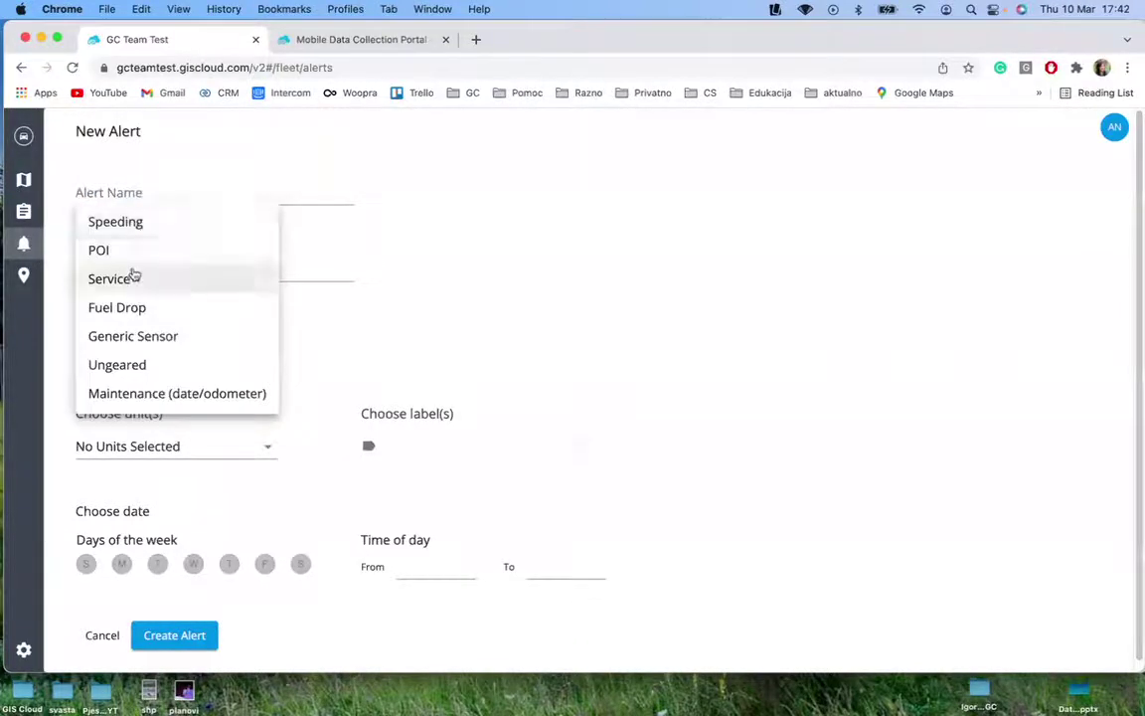
{"action": "left_click", "coordinate": [140, 220]}
{"action": "left_click", "coordinate": [127, 194]}
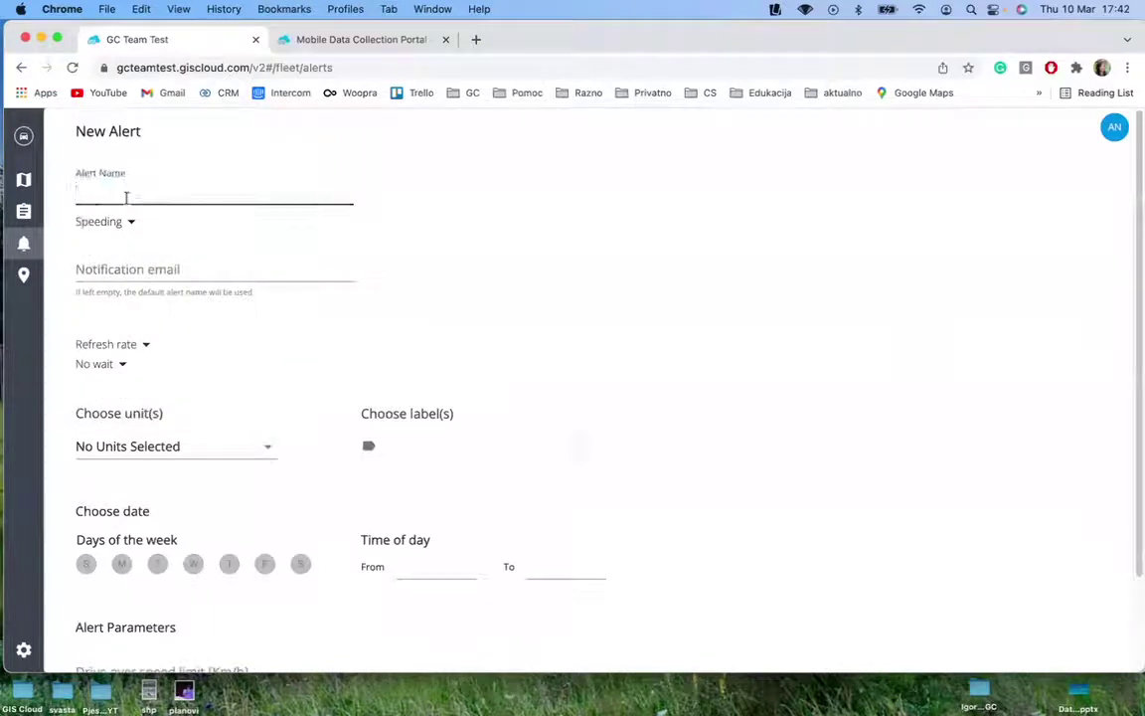
{"action": "type", "text": "Speeding ale"}
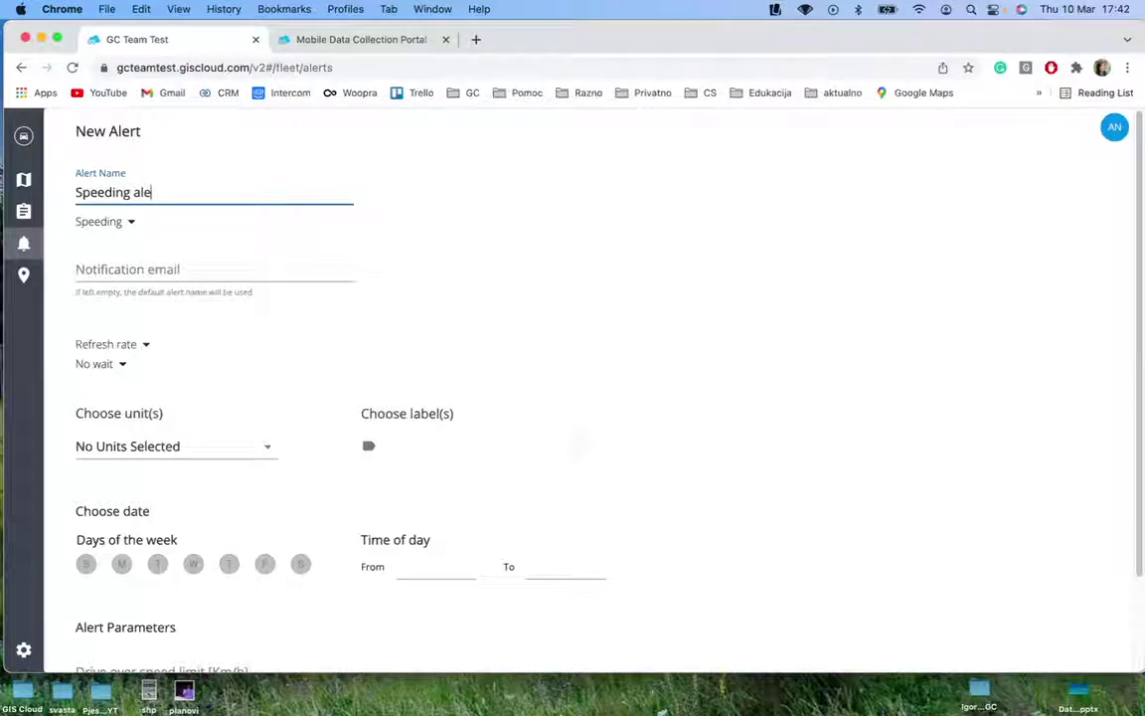
{"action": "key", "text": "BackSpace"}
{"action": "key", "text": "BackSpace"}
{"action": "type", "text": "rt"}
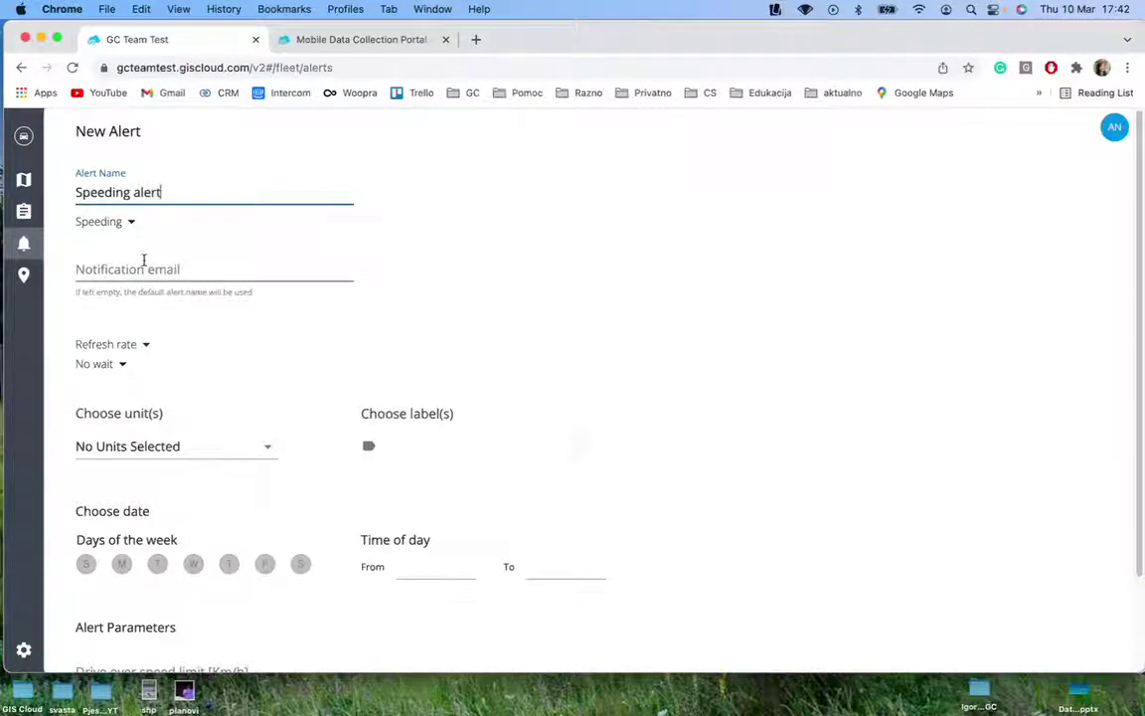
{"action": "left_click", "coordinate": [121, 268]}
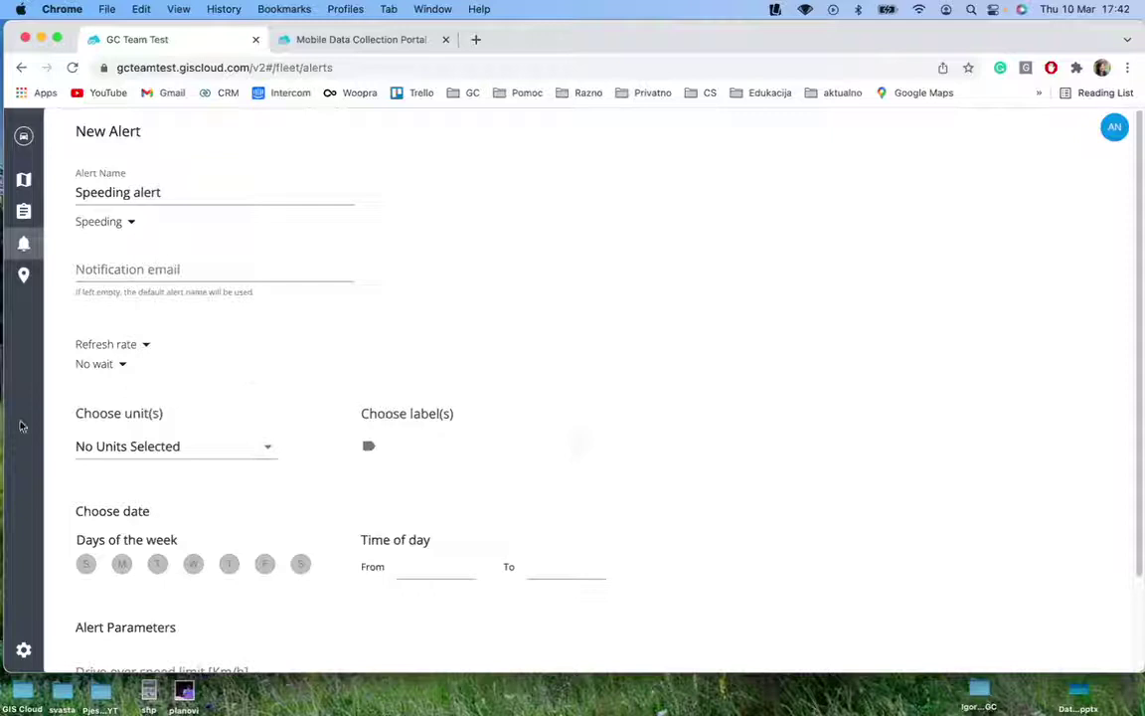
Set the refresh rate to Every 15 minutes and the wait time to 10 minutes
{"action": "left_click", "coordinate": [146, 348]}
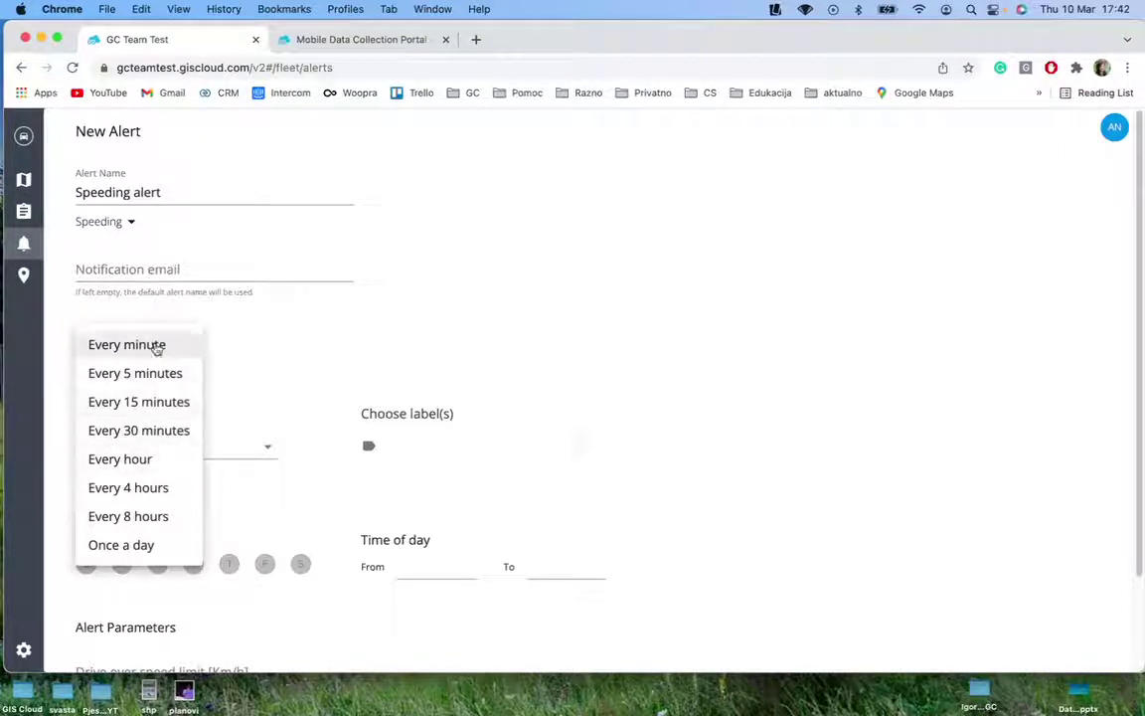
{"action": "left_click", "coordinate": [155, 350]}
{"action": "left_click", "coordinate": [151, 353]}
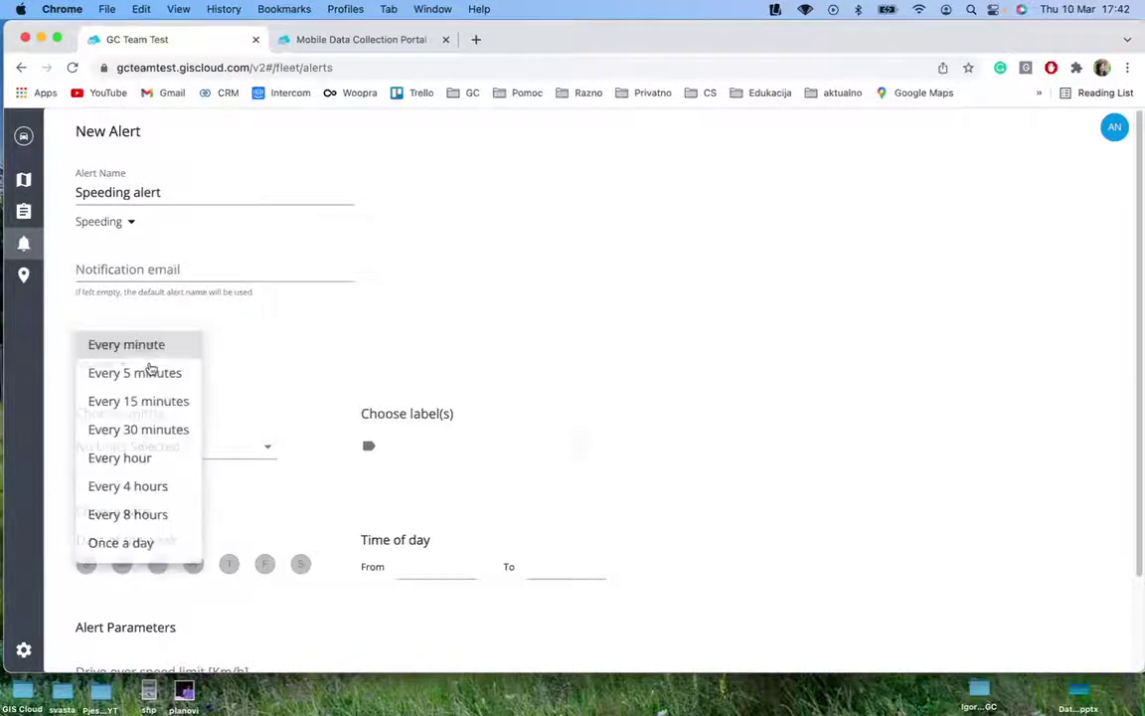
{"action": "left_click", "coordinate": [147, 402]}
{"action": "left_click", "coordinate": [118, 366]}
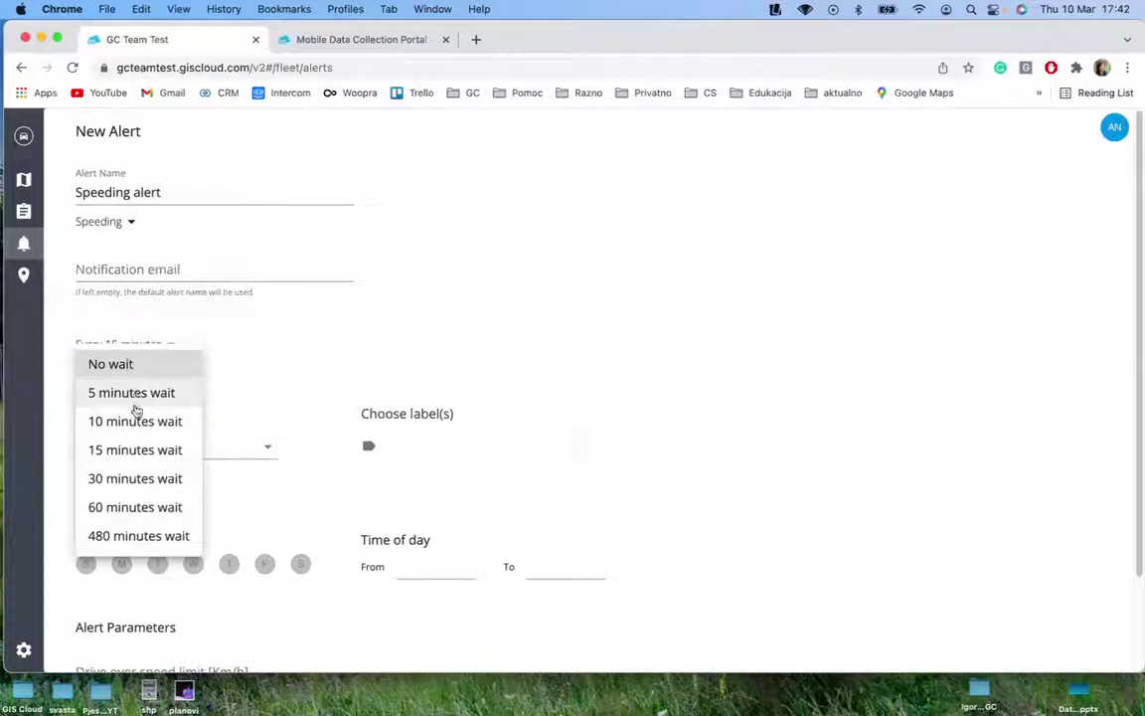
{"action": "left_click", "coordinate": [133, 421]}
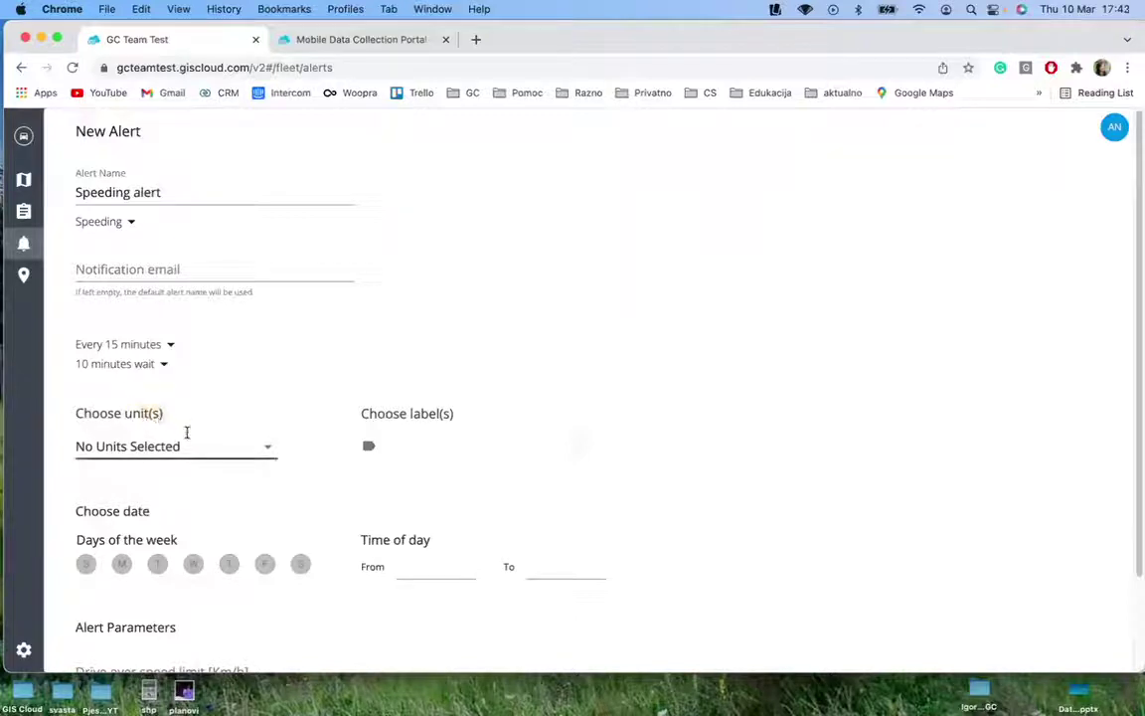
Target the alert at the Ford Focus unit only, leaving labels unselected
{"action": "left_click", "coordinate": [261, 449]}
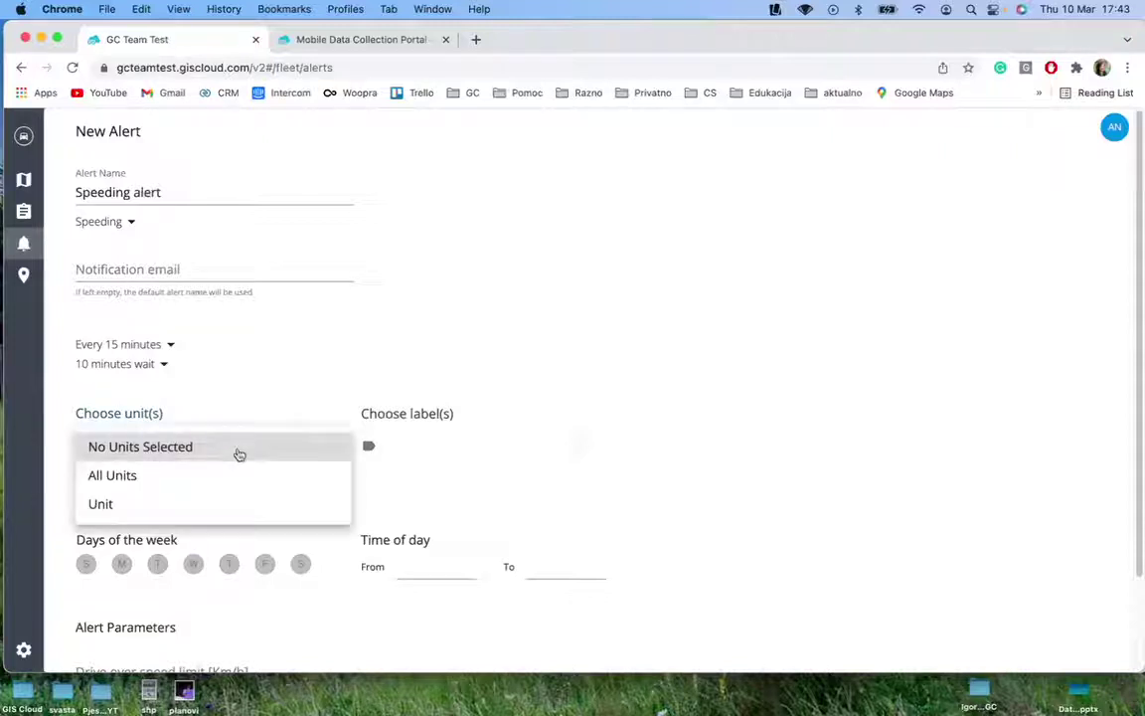
{"action": "left_click", "coordinate": [112, 509]}
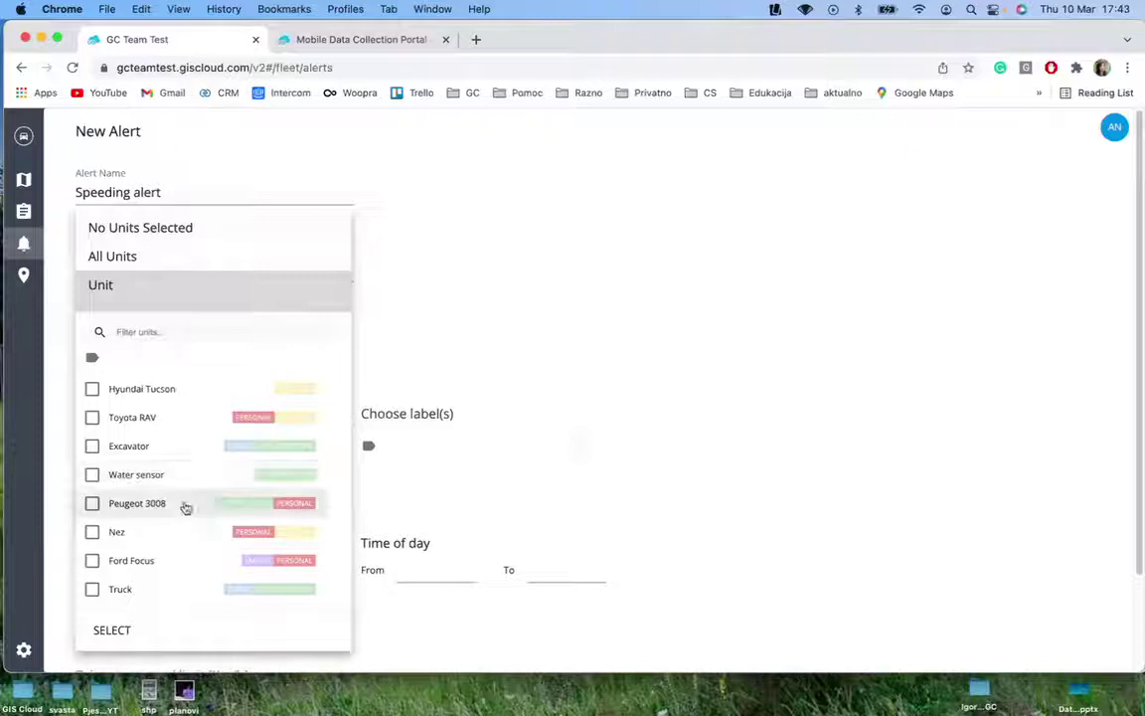
{"action": "left_click", "coordinate": [91, 563]}
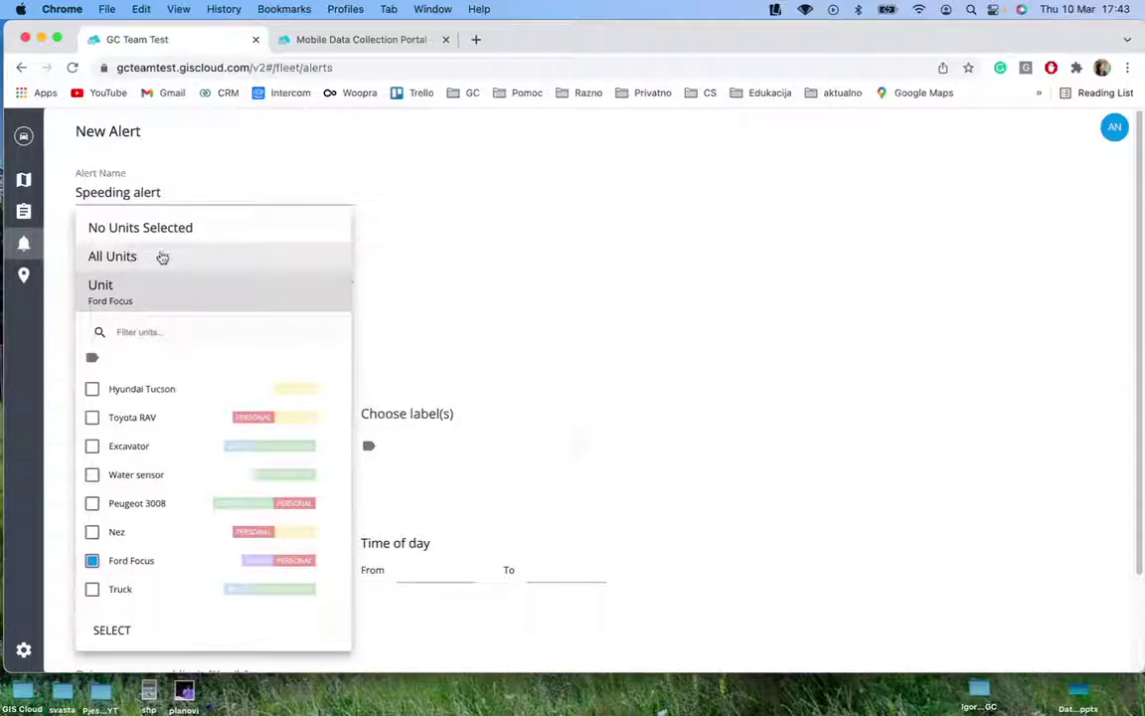
{"action": "left_click", "coordinate": [491, 314]}
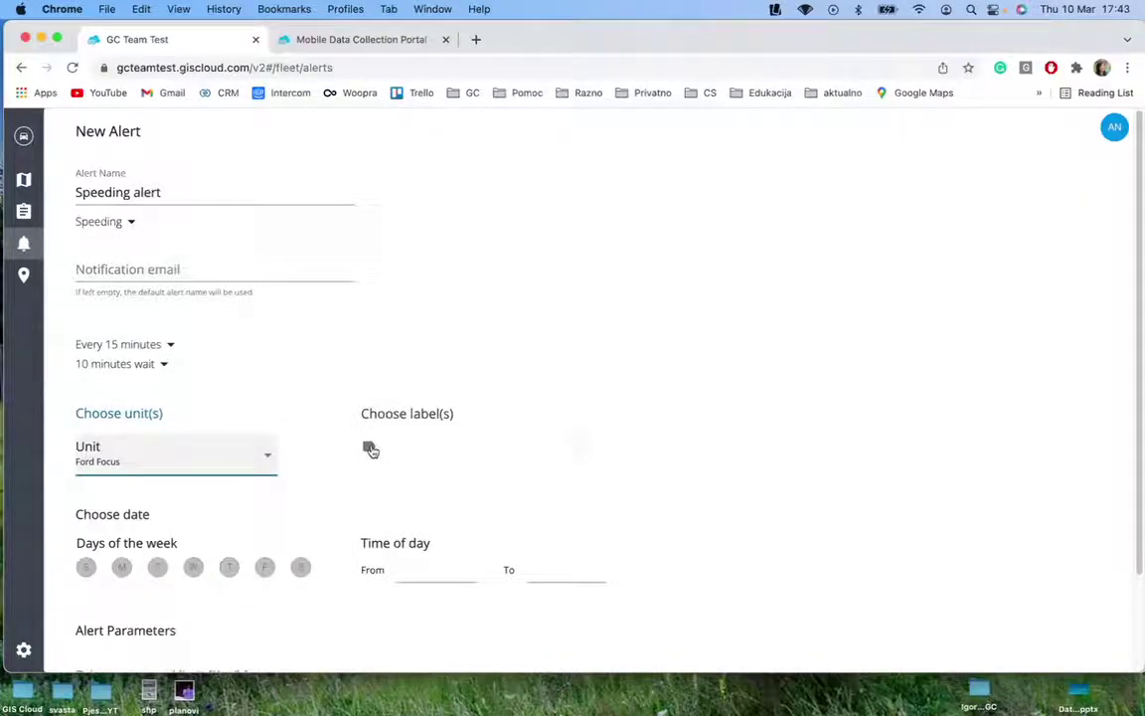
{"action": "left_click", "coordinate": [369, 449]}
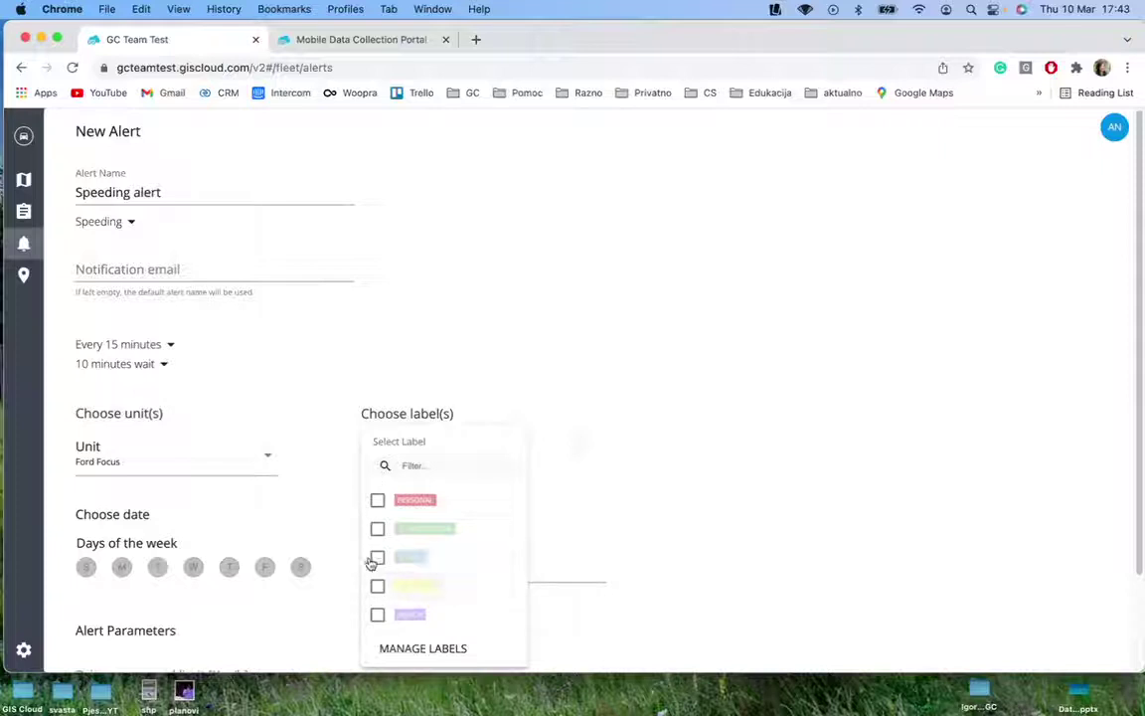
{"action": "left_click", "coordinate": [312, 506]}
{"action": "scroll", "coordinate": [348, 509], "scroll_direction": "down", "scroll_amount": 1}
{"action": "scroll", "coordinate": [243, 555], "scroll_direction": "down", "scroll_amount": 3}
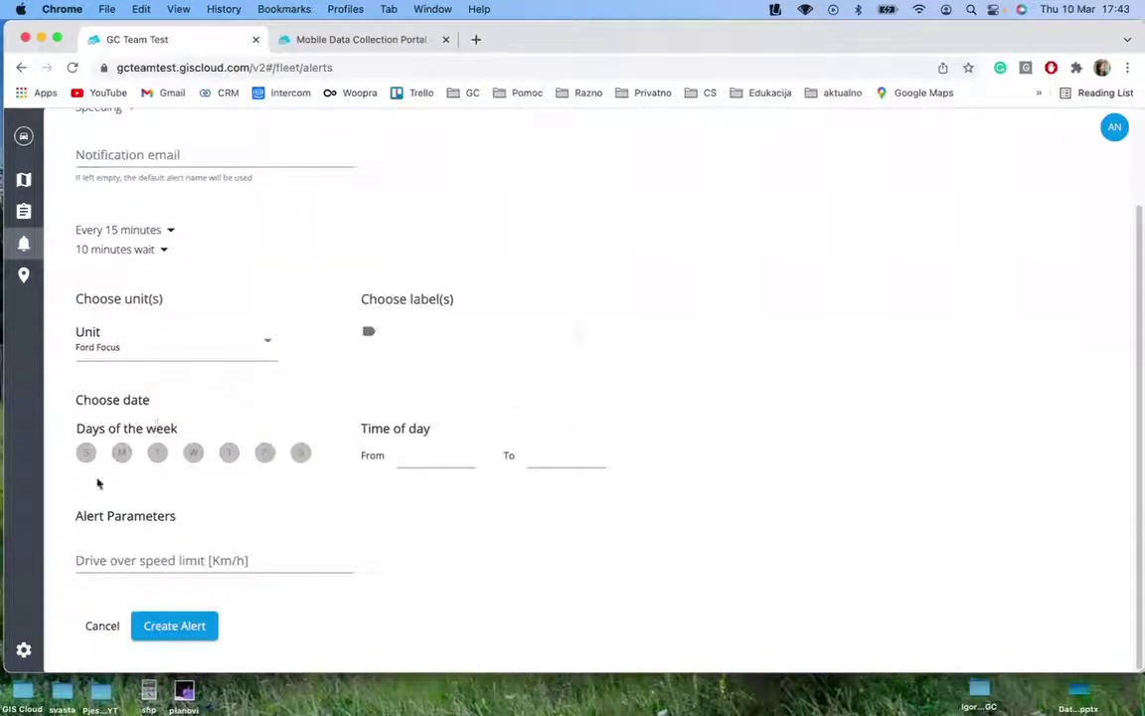
Toggle the first S day and set the alert's start time to 06:30 AM
{"action": "left_click", "coordinate": [88, 454]}
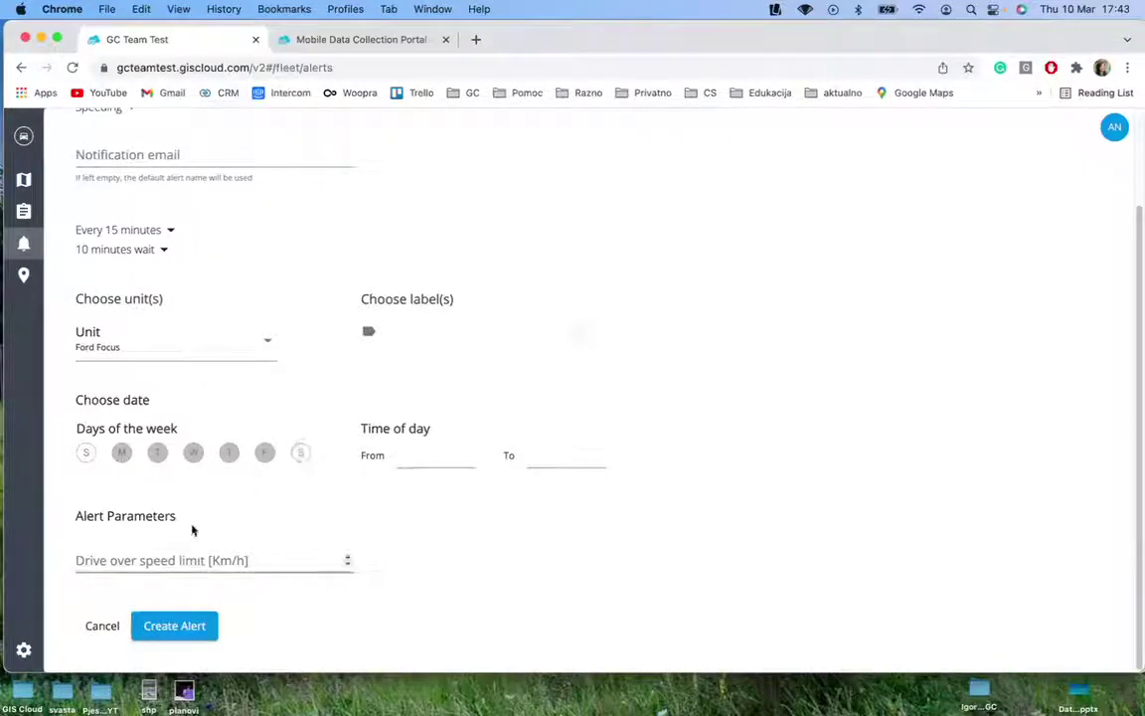
{"action": "left_click", "coordinate": [438, 463]}
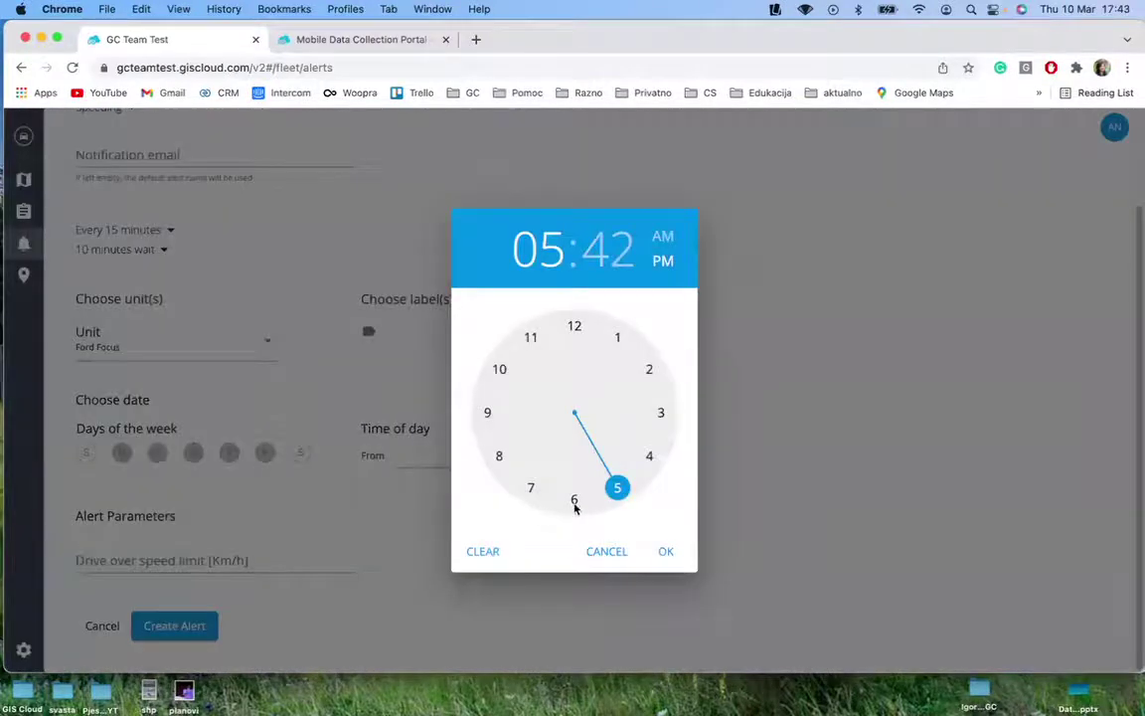
{"action": "left_click", "coordinate": [574, 502]}
{"action": "left_click", "coordinate": [575, 499]}
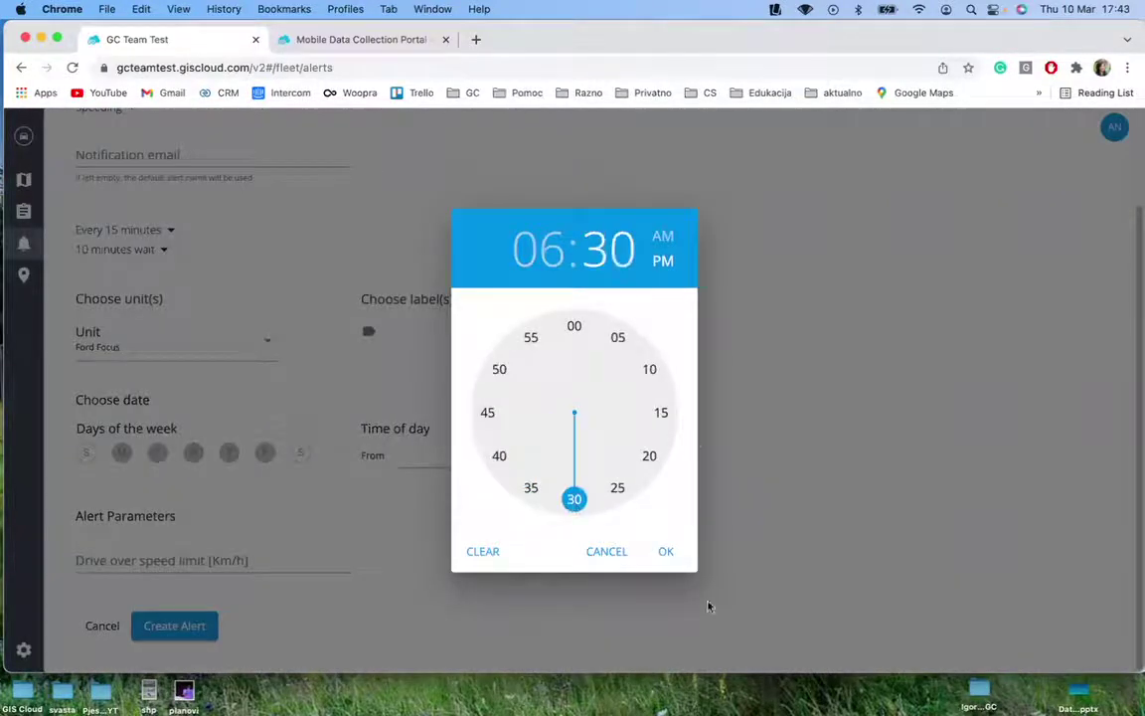
{"action": "left_click", "coordinate": [666, 552]}
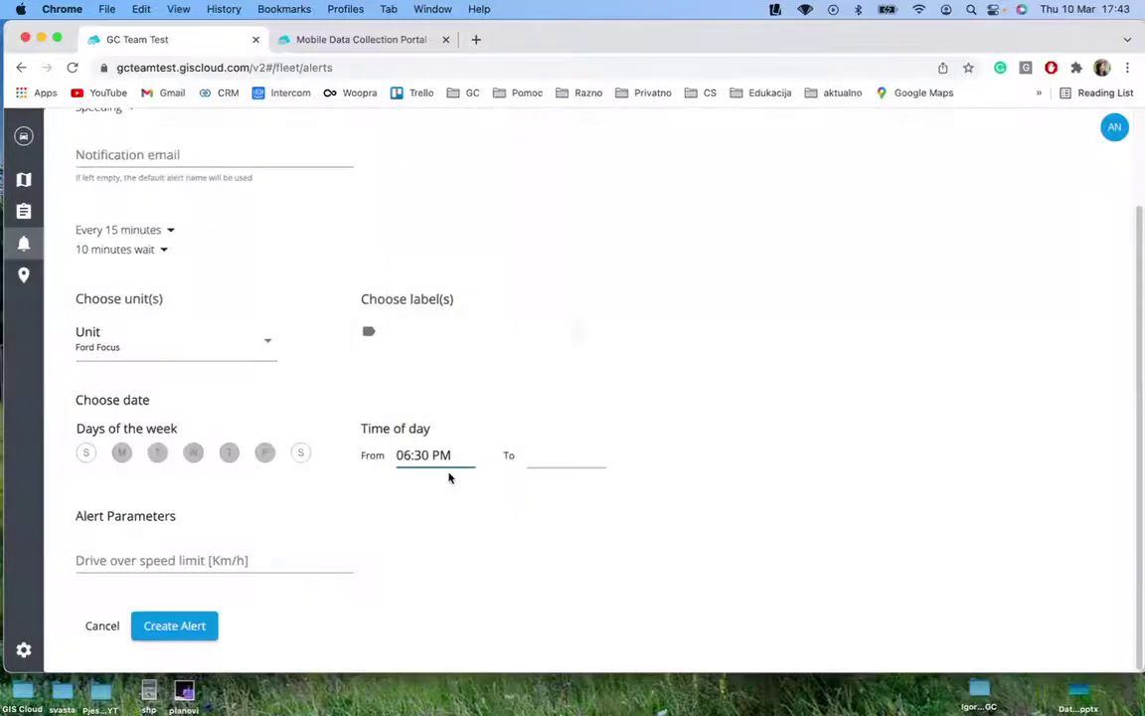
{"action": "left_click", "coordinate": [439, 468]}
{"action": "left_click", "coordinate": [660, 238]}
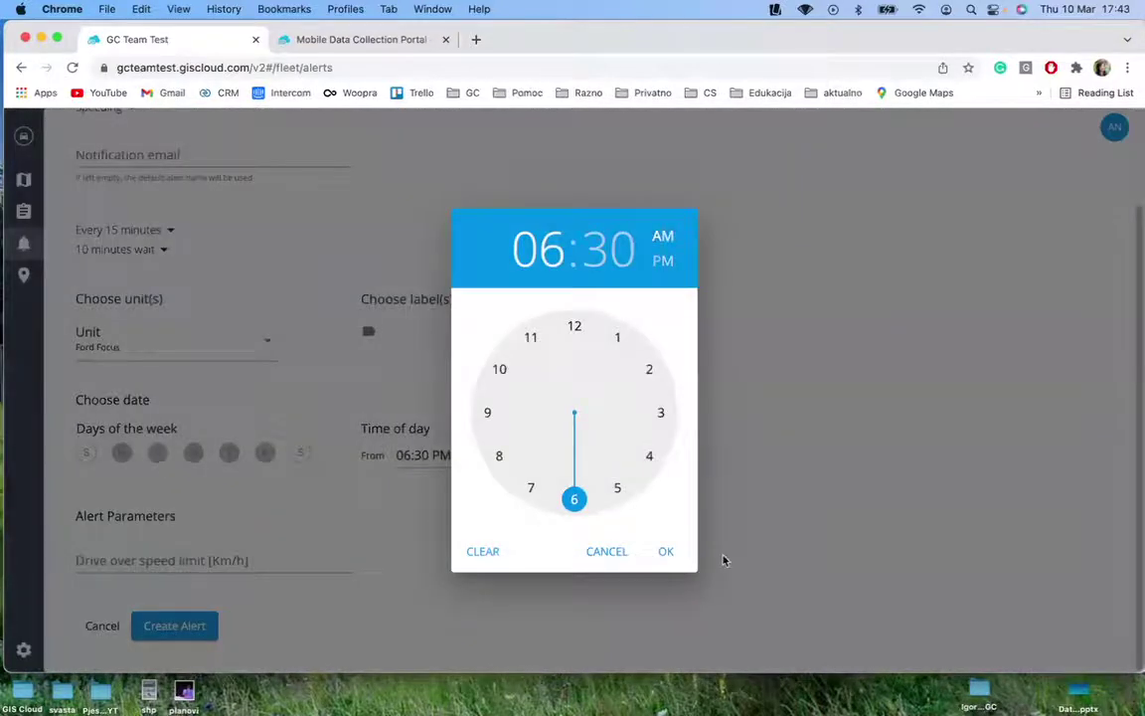
{"action": "left_click", "coordinate": [676, 560]}
Set the end time to 06:30 PM, enter an 80 km/h speed limit, and create the alert
{"action": "left_click", "coordinate": [542, 460]}
{"action": "left_click", "coordinate": [574, 498]}
{"action": "left_click", "coordinate": [577, 501]}
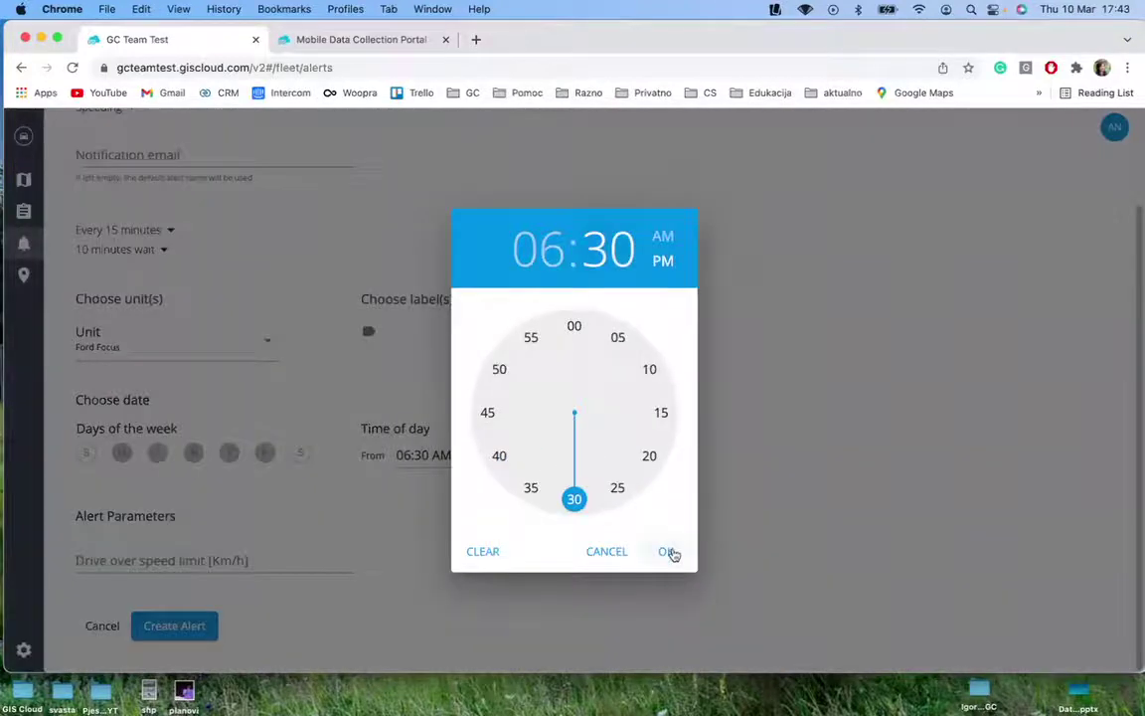
{"action": "left_click", "coordinate": [672, 553]}
{"action": "left_click", "coordinate": [115, 563]}
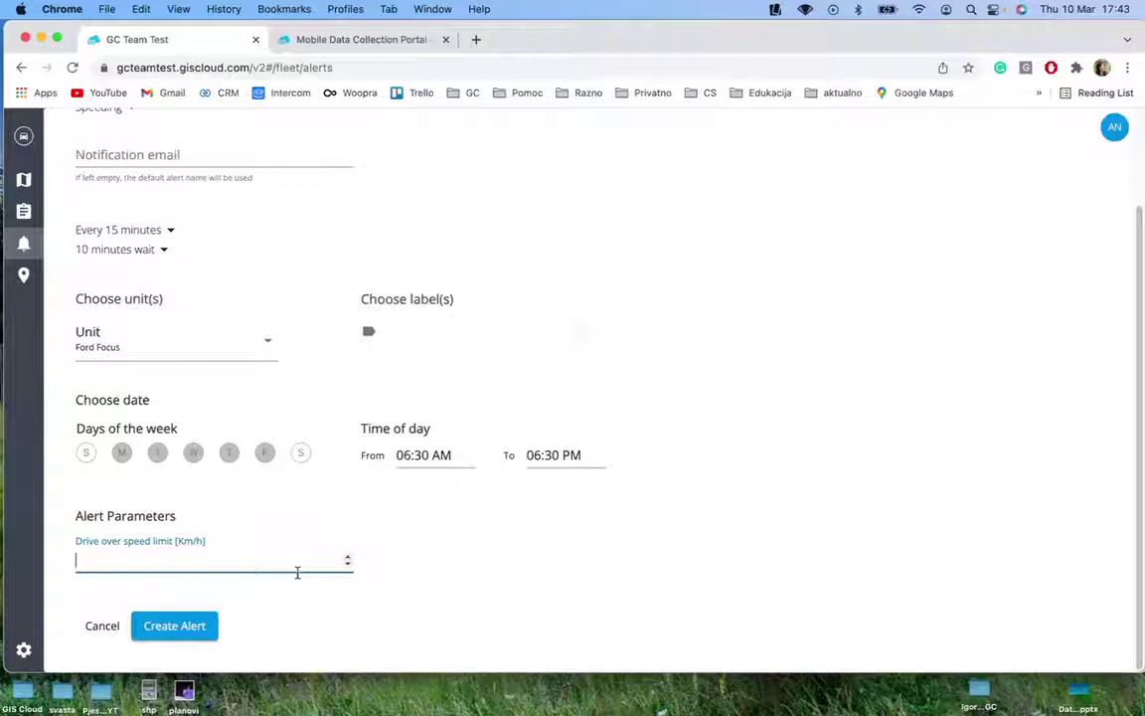
{"action": "type", "text": "80"}
{"action": "left_click", "coordinate": [172, 624]}
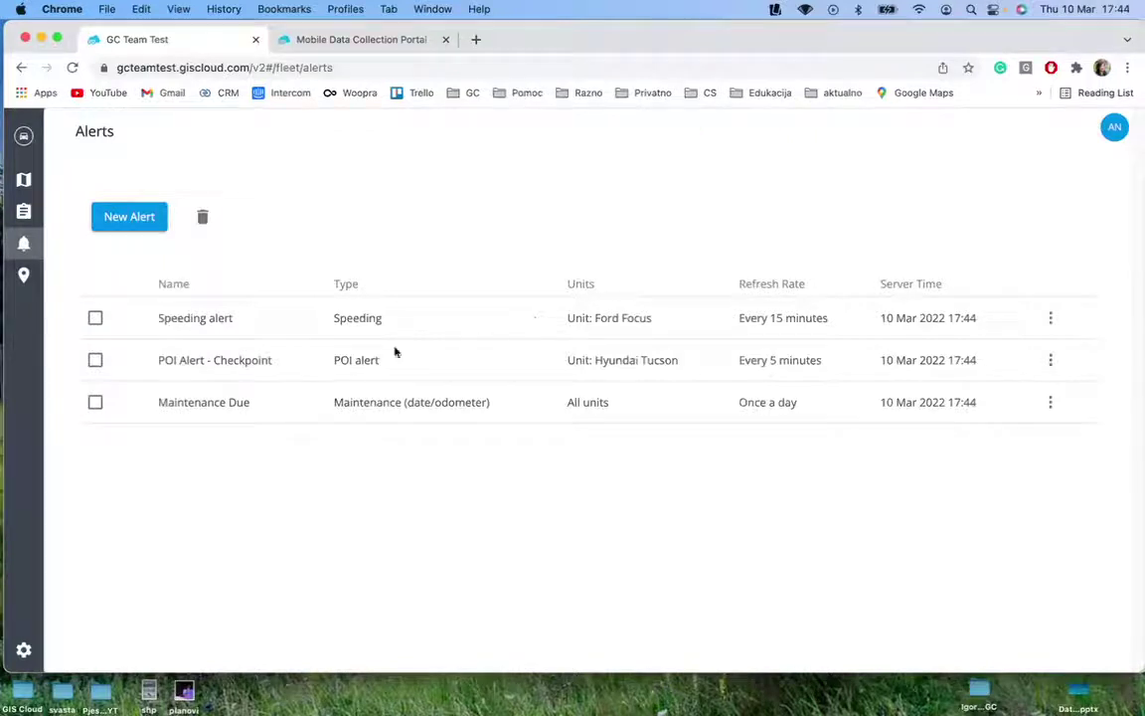
Open Reports, browse the POI, Driver Status and Unit Status tabs, then start a new Standard report
{"action": "left_click", "coordinate": [24, 213]}
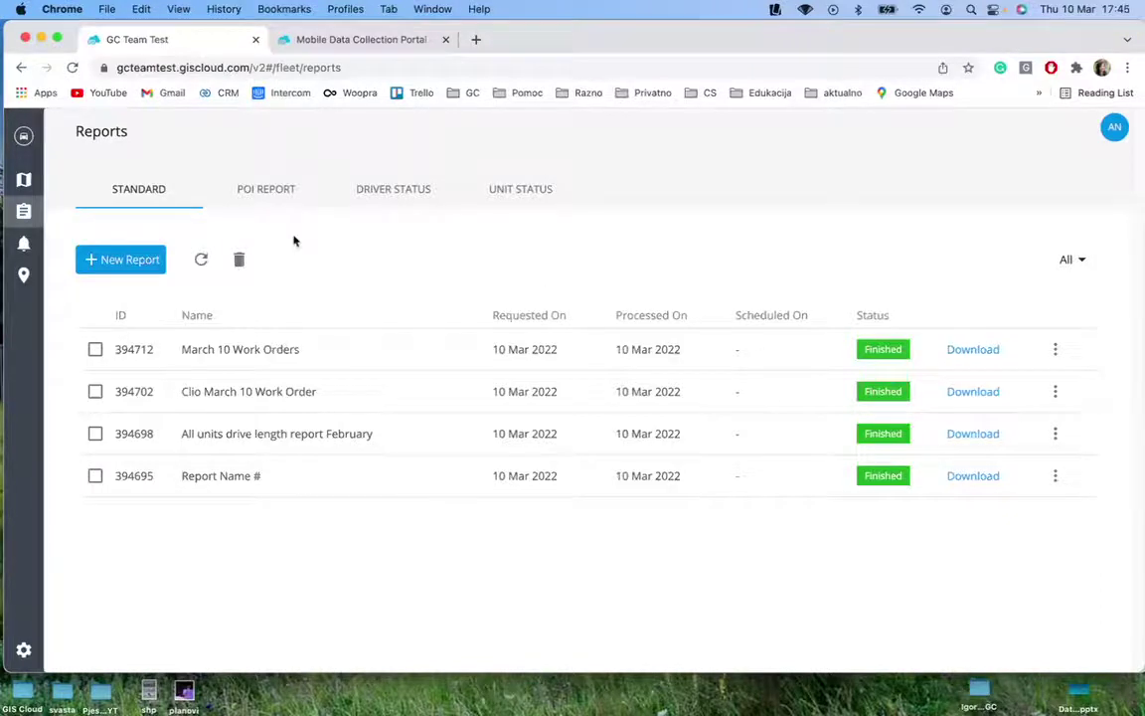
{"action": "left_click", "coordinate": [269, 199]}
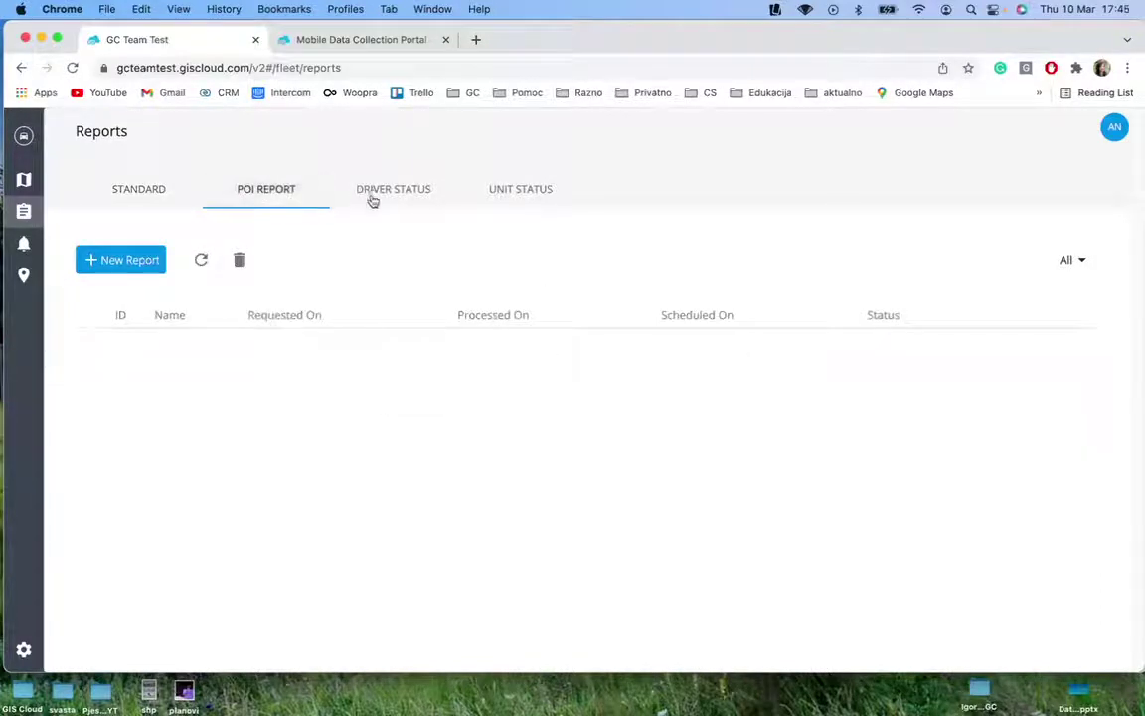
{"action": "left_click", "coordinate": [373, 199]}
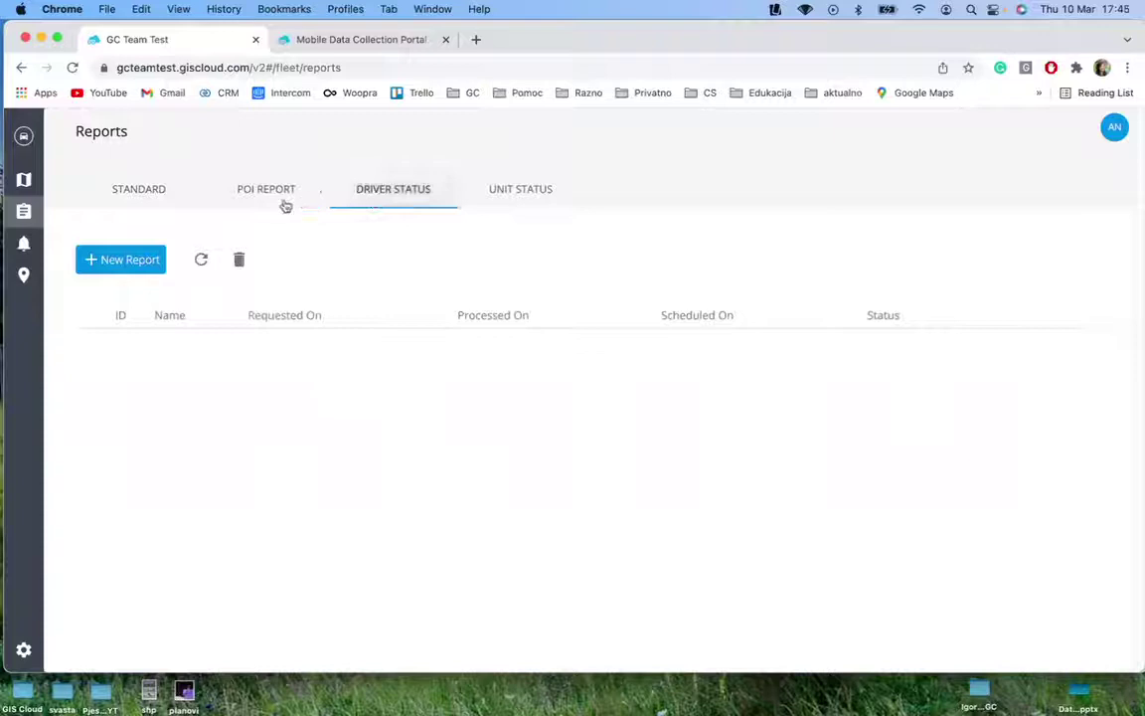
{"action": "left_click", "coordinate": [503, 189]}
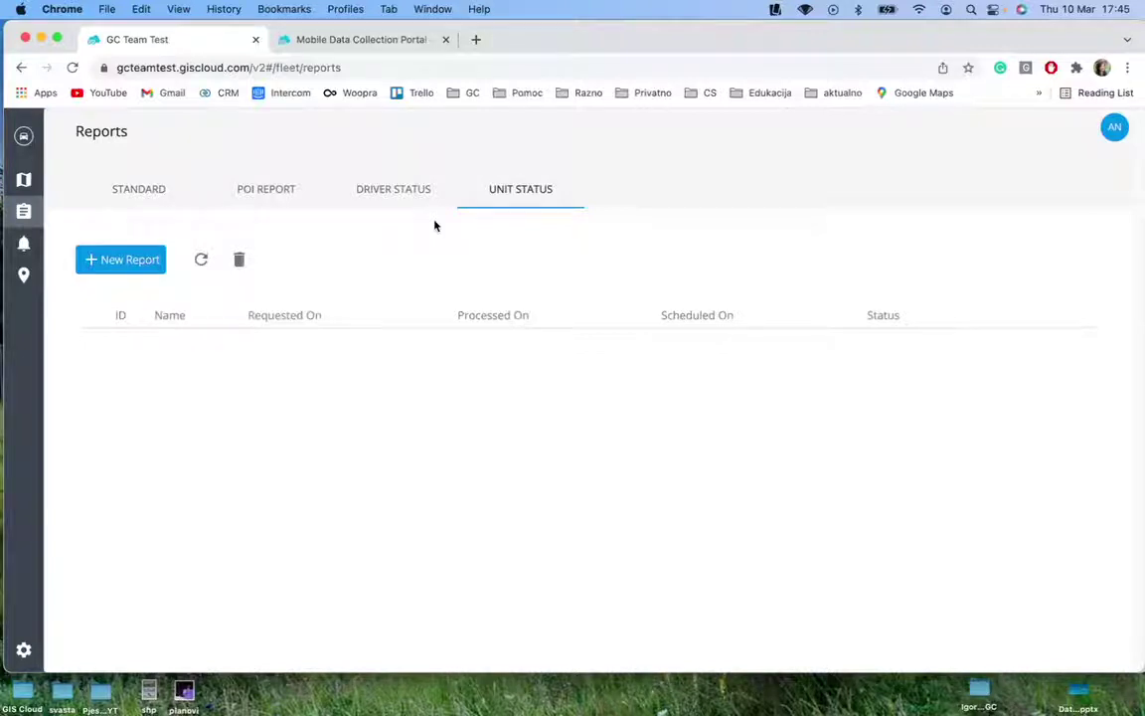
{"action": "left_click", "coordinate": [295, 189]}
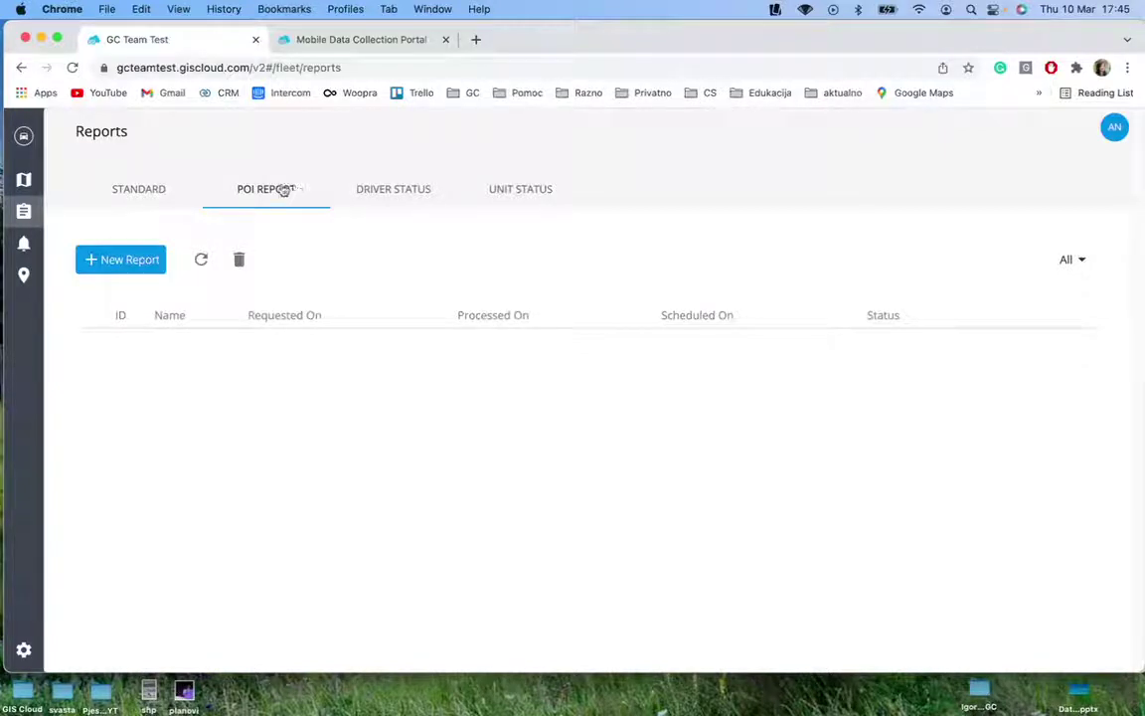
{"action": "left_click", "coordinate": [140, 196]}
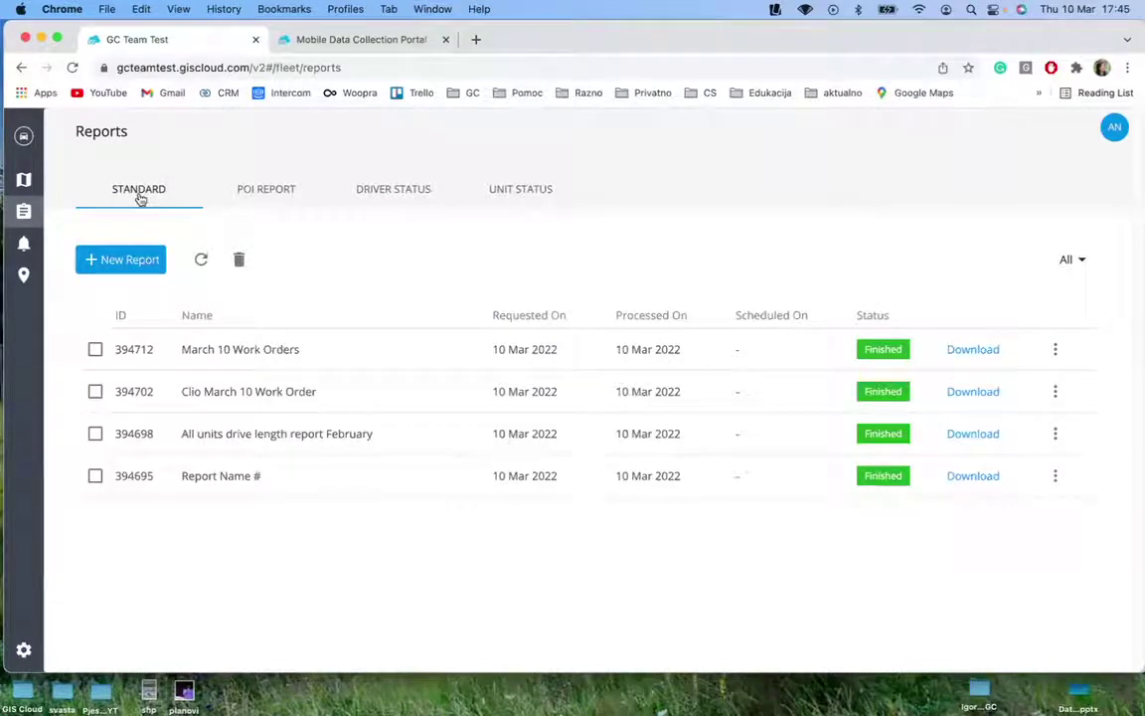
{"action": "left_click", "coordinate": [126, 261]}
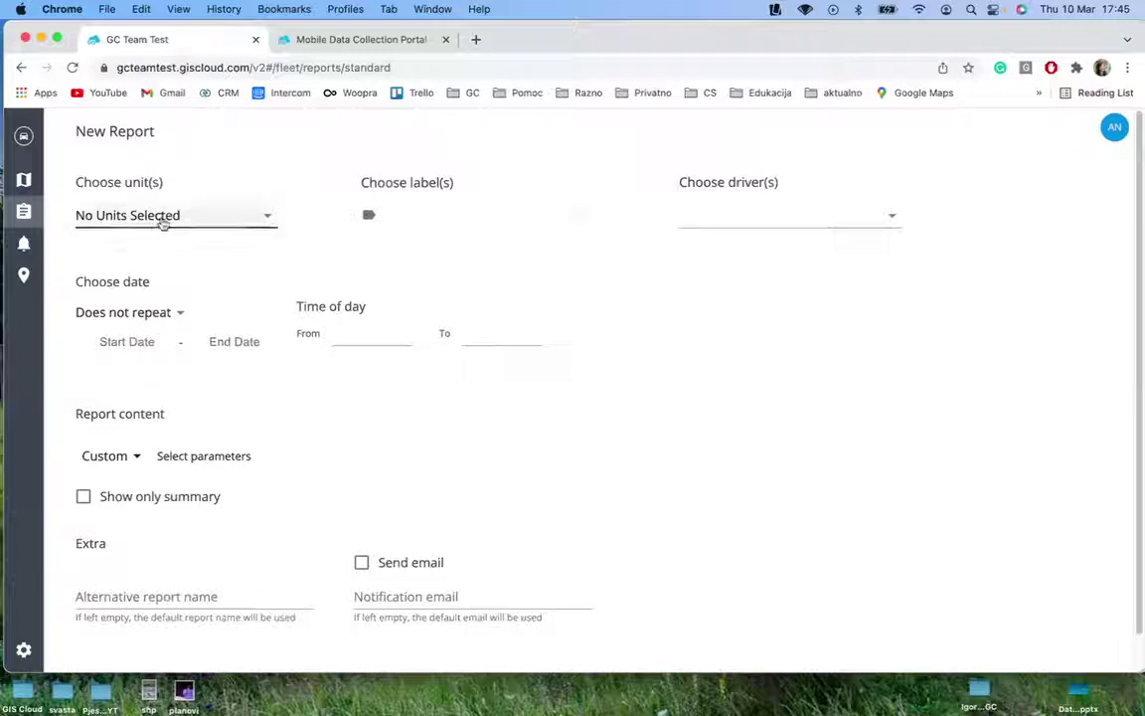
{"action": "left_click", "coordinate": [163, 221]}
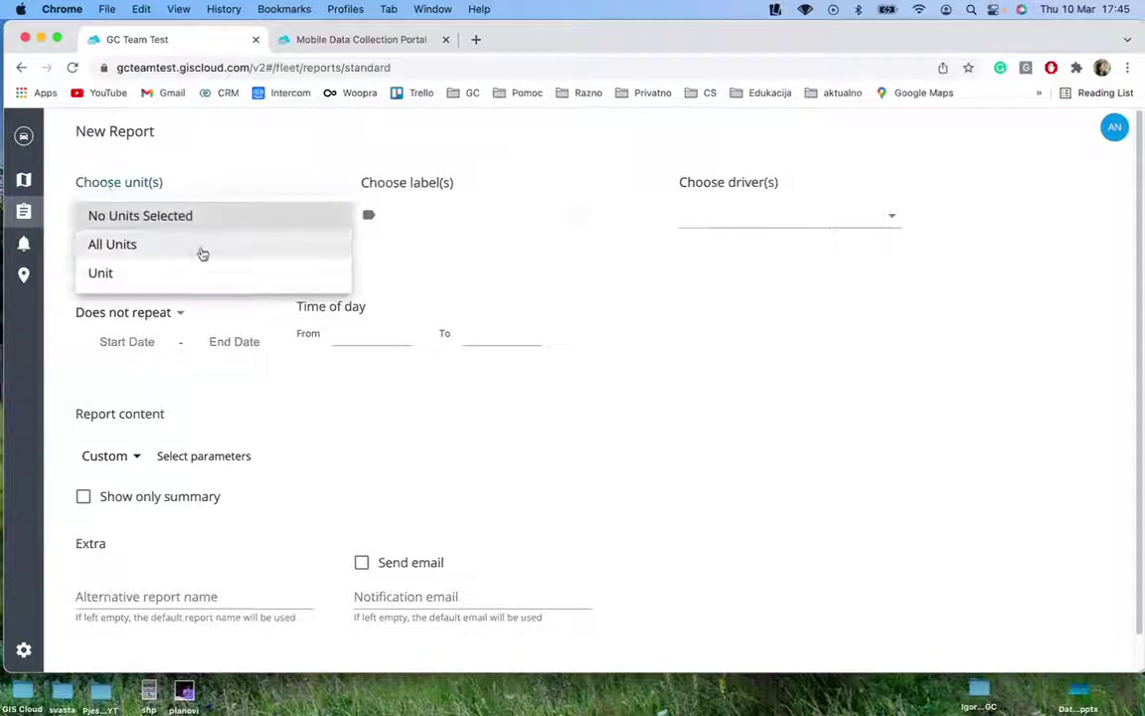
Cover All Units, keep Does not repeat, and set the date range 03/06/2022–03/10/2022
{"action": "left_click", "coordinate": [108, 245]}
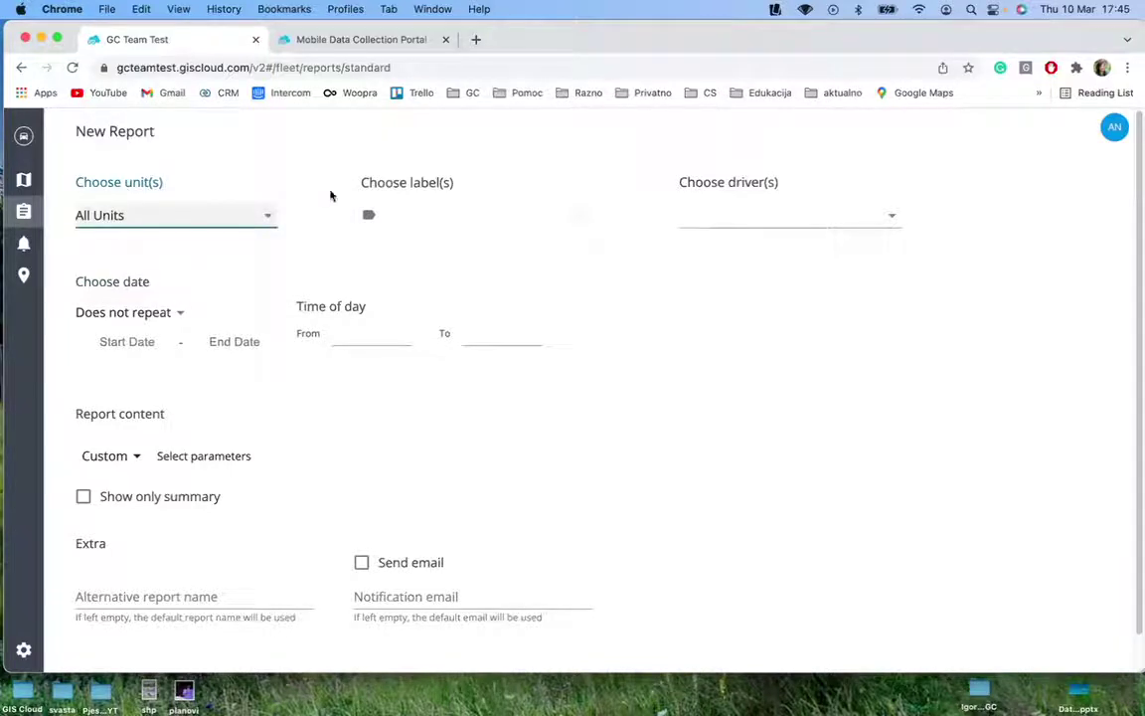
{"action": "scroll", "coordinate": [276, 358], "scroll_direction": "down", "scroll_amount": 1}
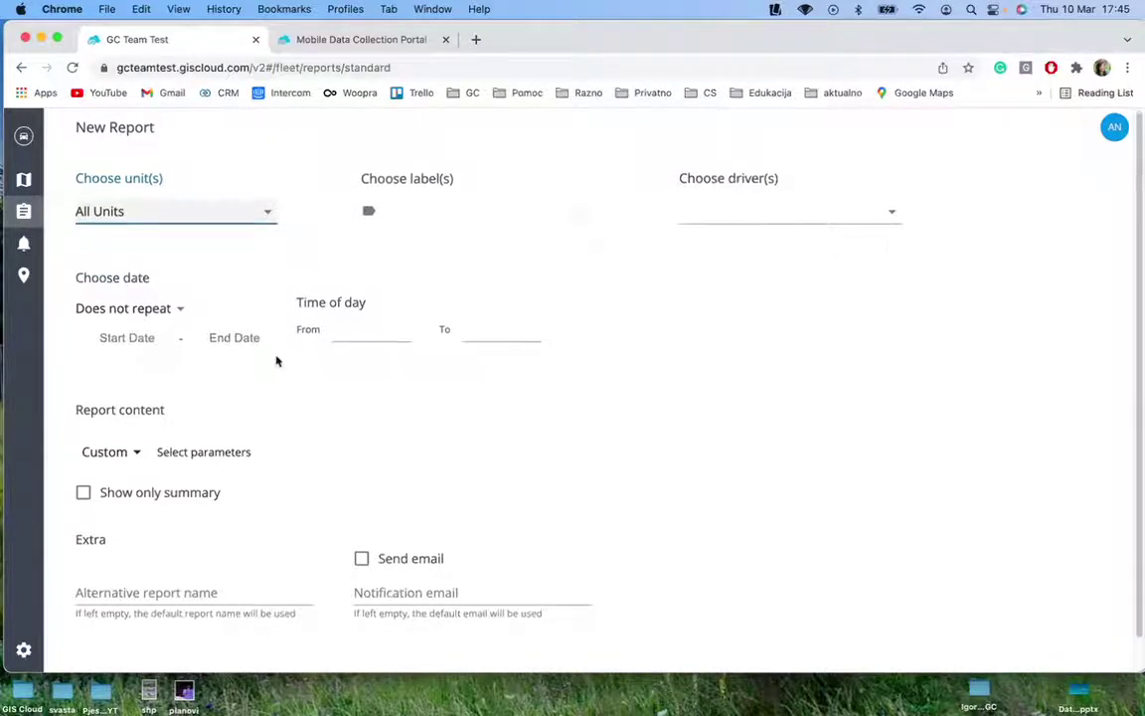
{"action": "scroll", "coordinate": [277, 361], "scroll_direction": "down", "scroll_amount": 2}
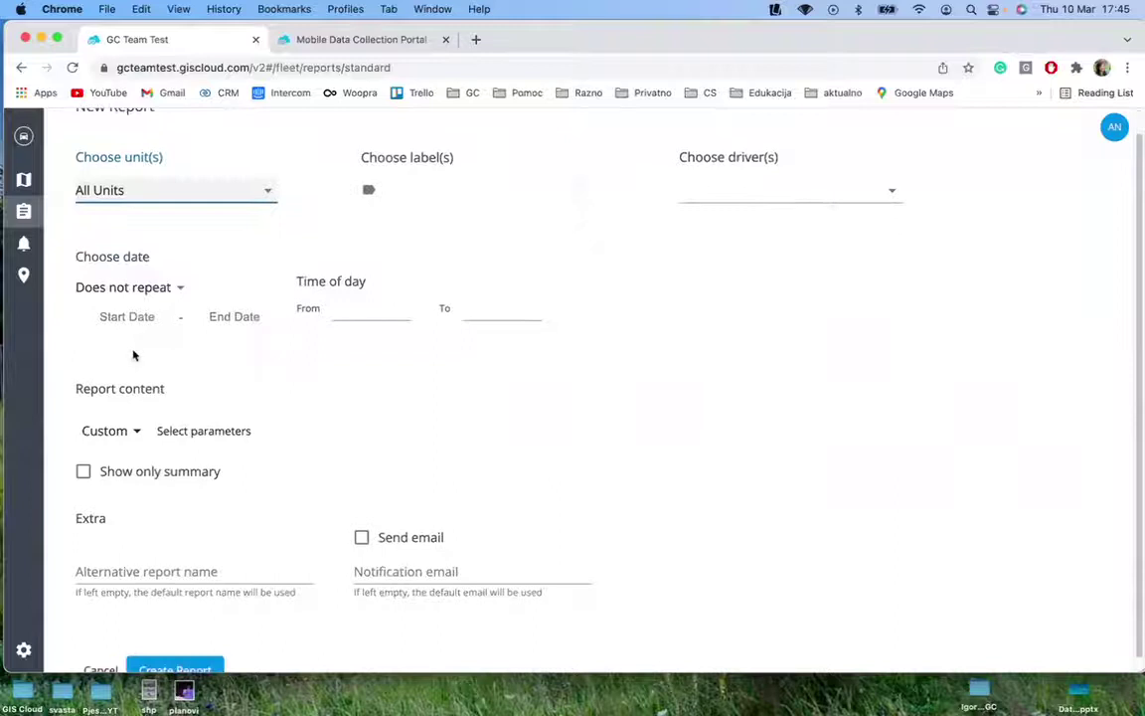
{"action": "left_click", "coordinate": [119, 289]}
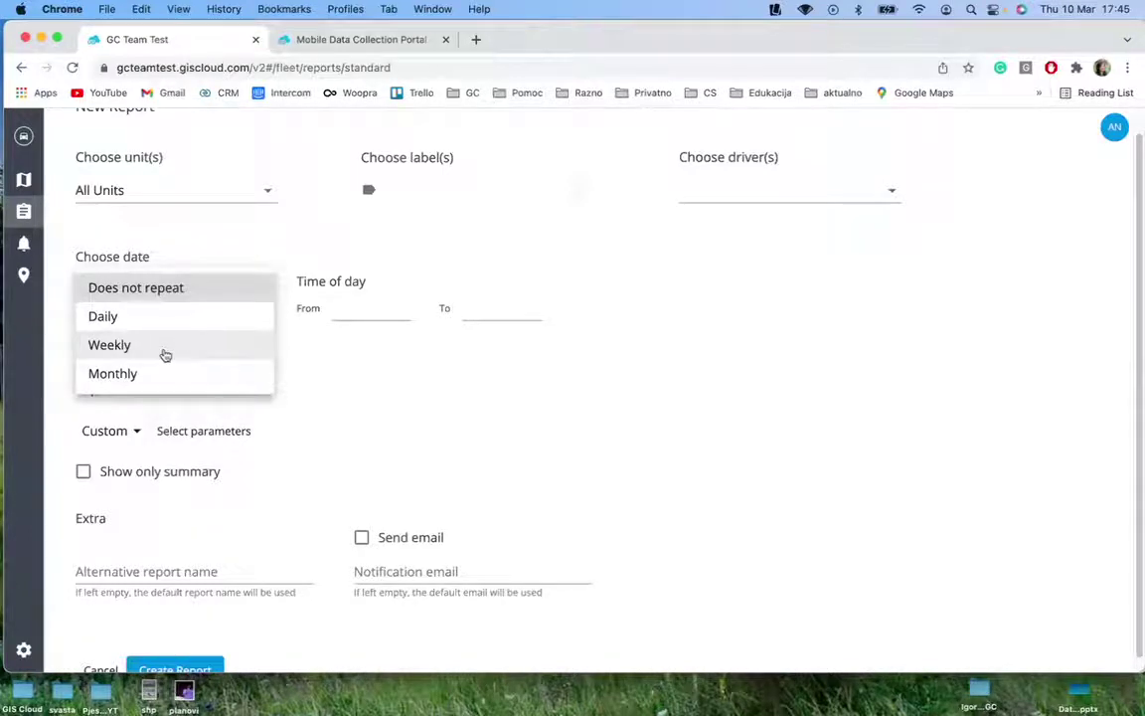
{"action": "left_click", "coordinate": [425, 360]}
{"action": "left_click", "coordinate": [128, 317]}
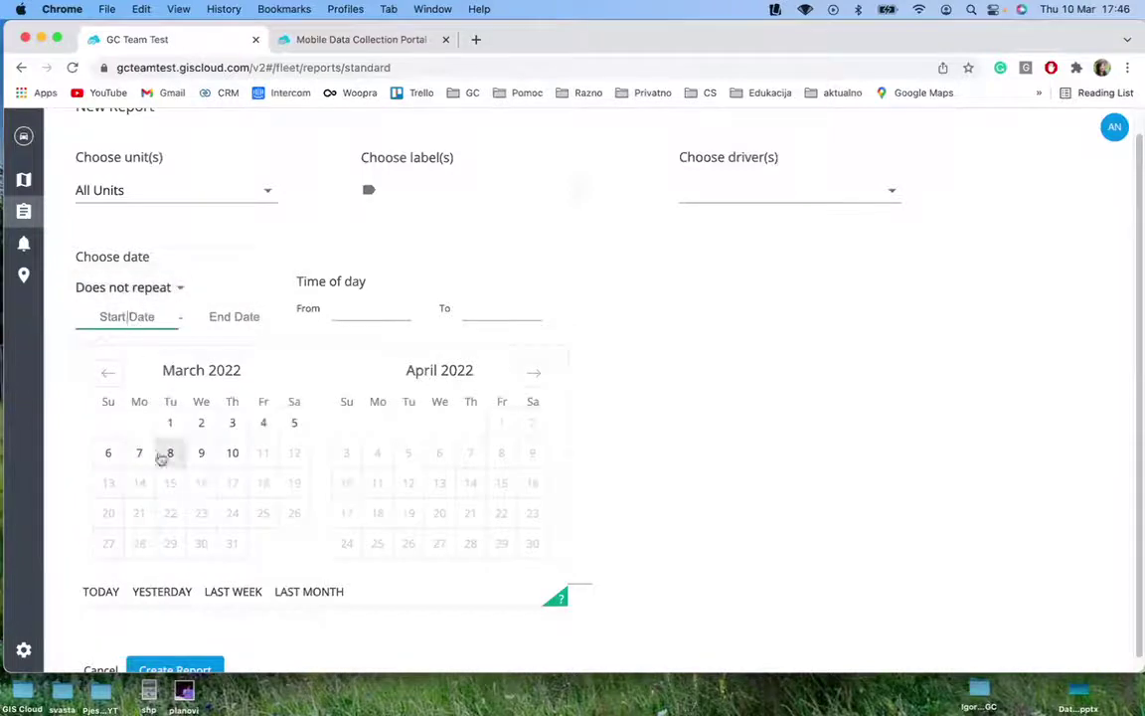
{"action": "left_click", "coordinate": [117, 456]}
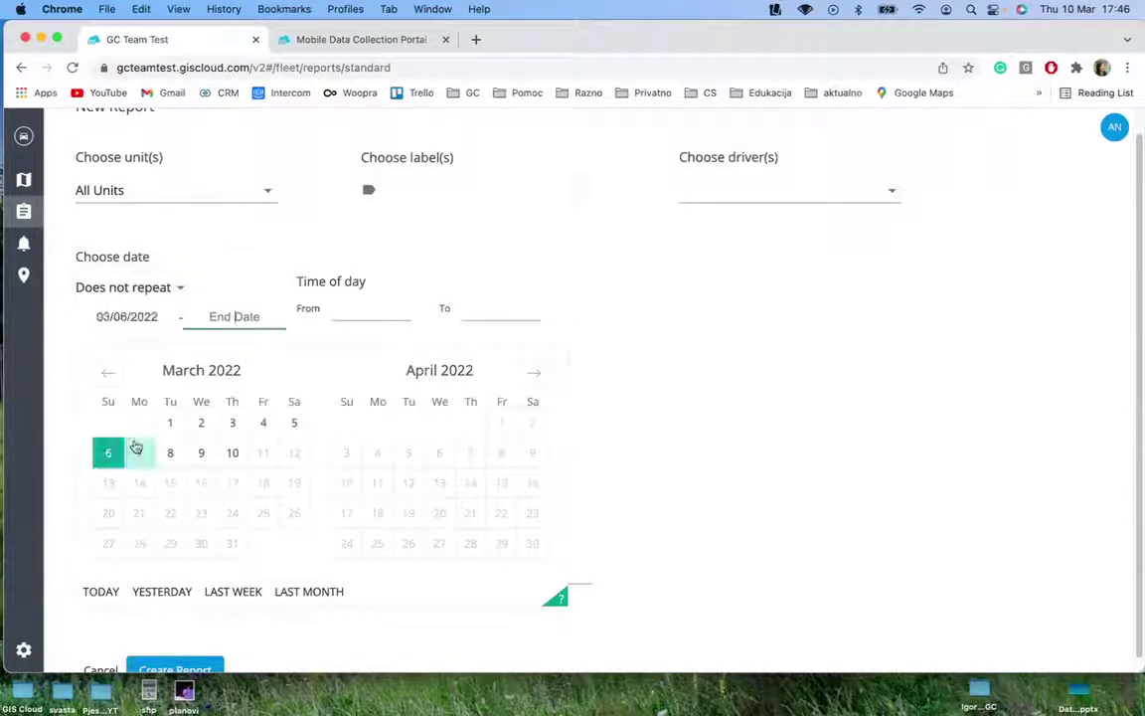
{"action": "left_click", "coordinate": [232, 452]}
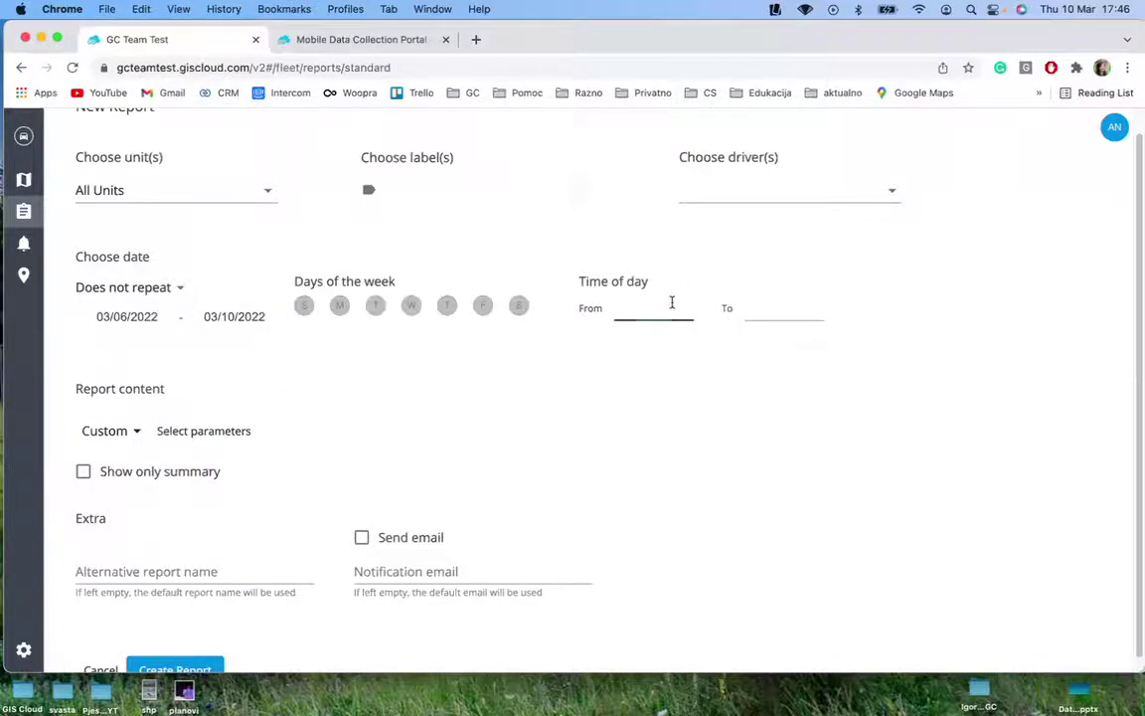
Set the report's time of day from 06:45 AM to 05:45 PM and open Report parameters
{"action": "left_click", "coordinate": [672, 304]}
{"action": "left_click", "coordinate": [573, 499]}
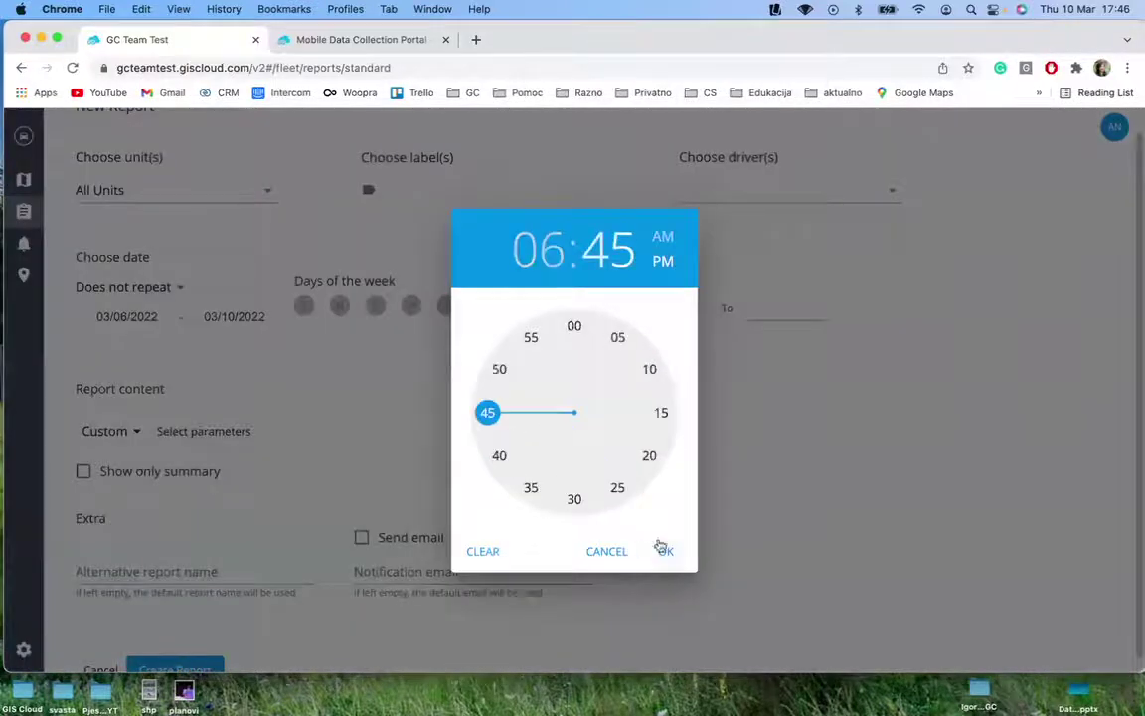
{"action": "left_click", "coordinate": [663, 239]}
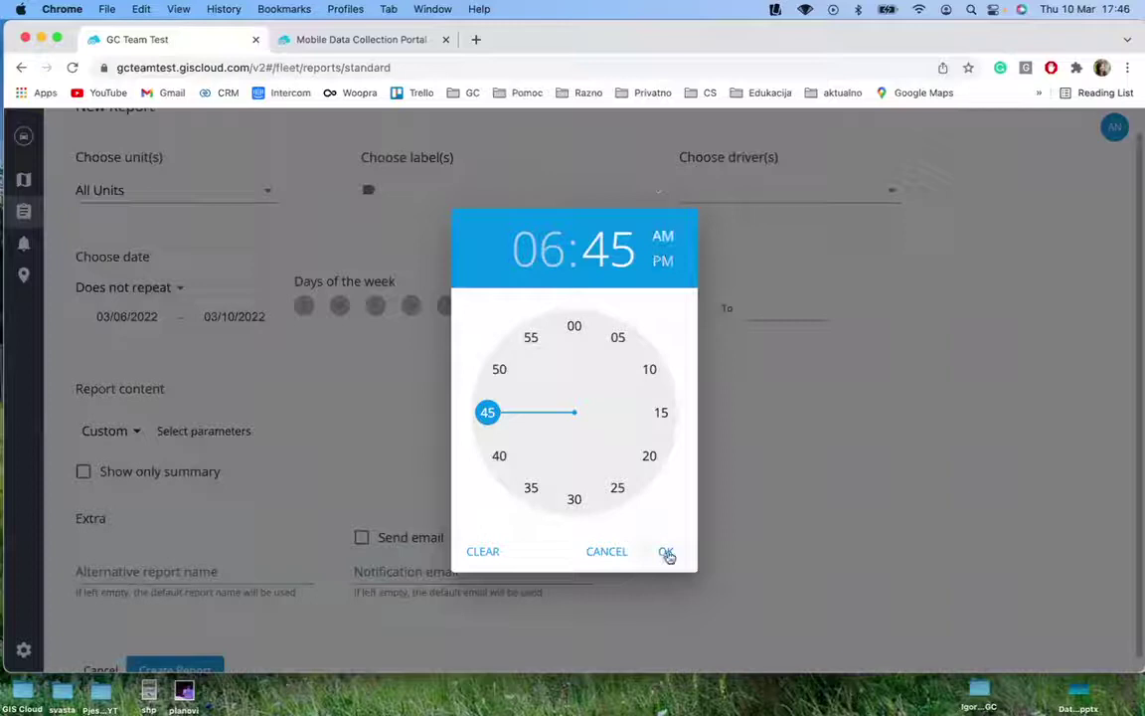
{"action": "left_click", "coordinate": [665, 551]}
{"action": "left_click", "coordinate": [764, 305]}
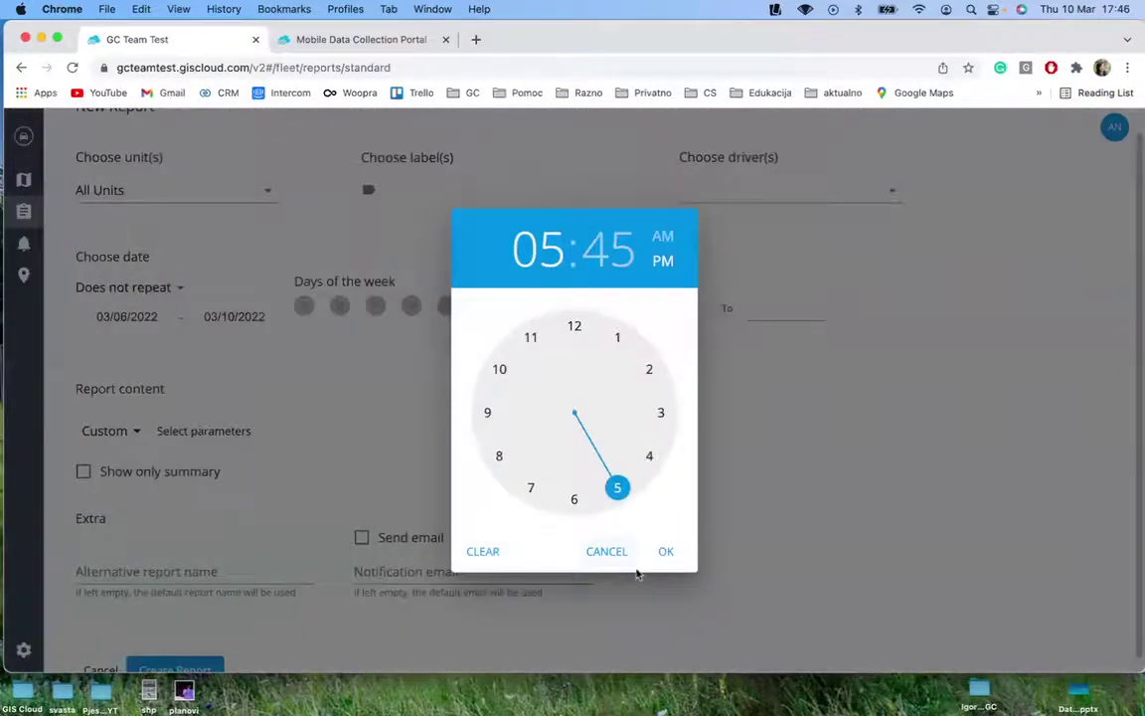
{"action": "left_click", "coordinate": [665, 549]}
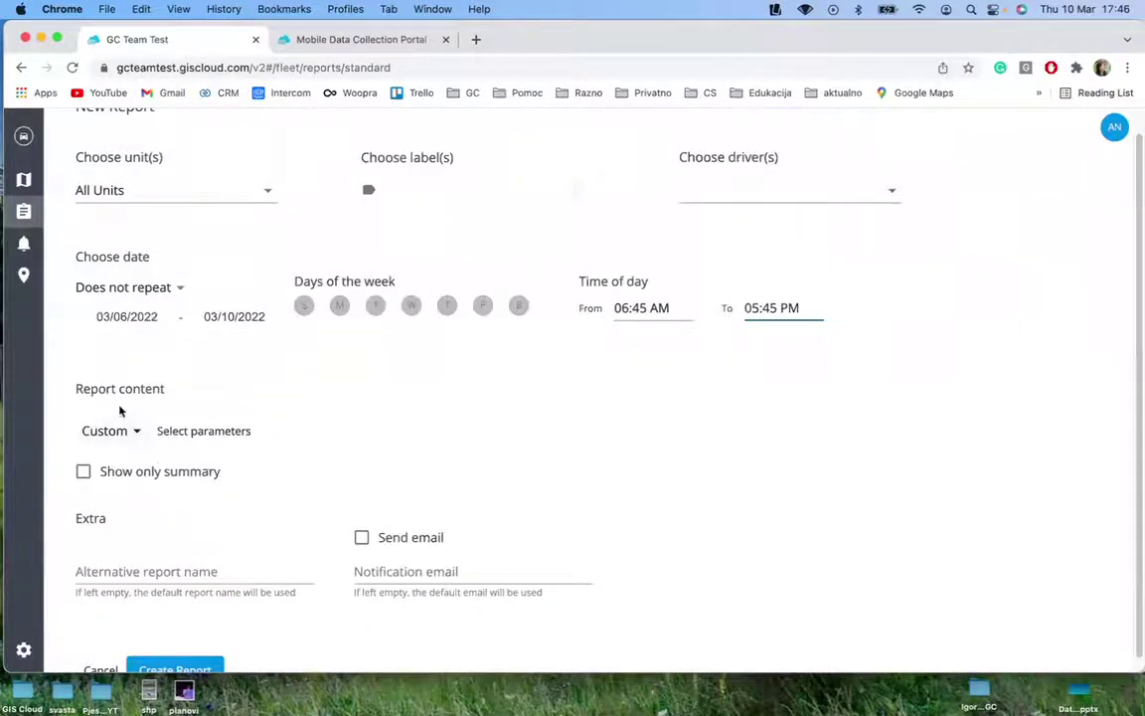
{"action": "left_click", "coordinate": [183, 429]}
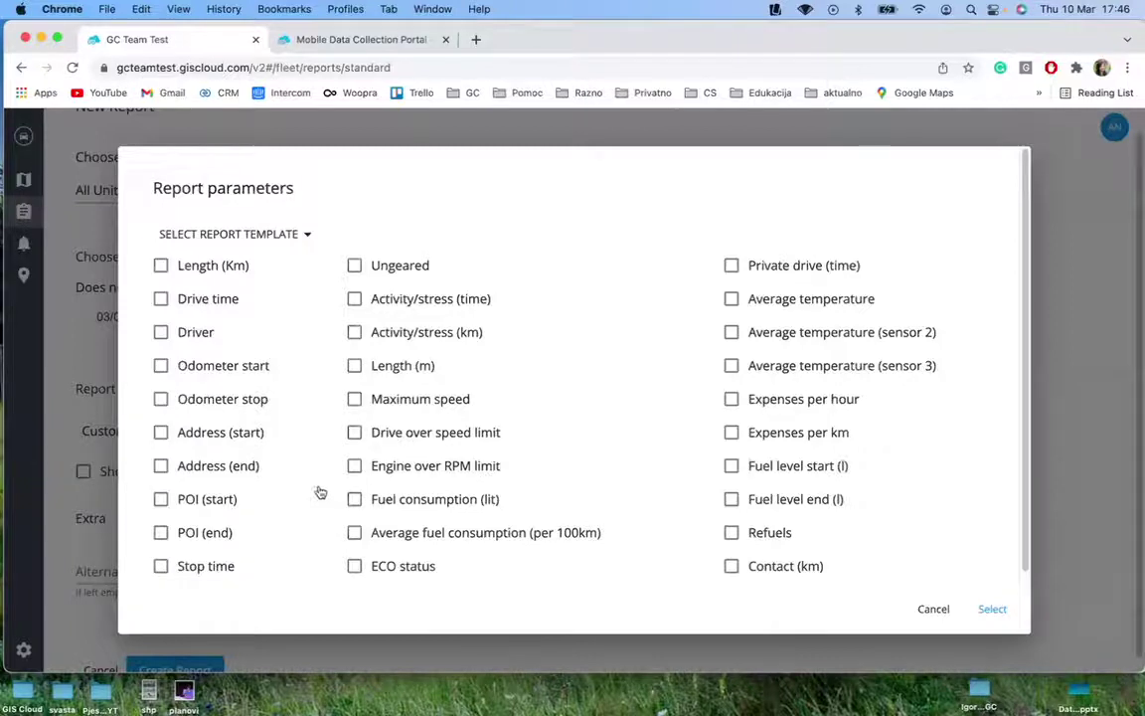
Include Length (Km) and the start and end Address columns, without choosing a template
{"action": "left_click", "coordinate": [307, 237]}
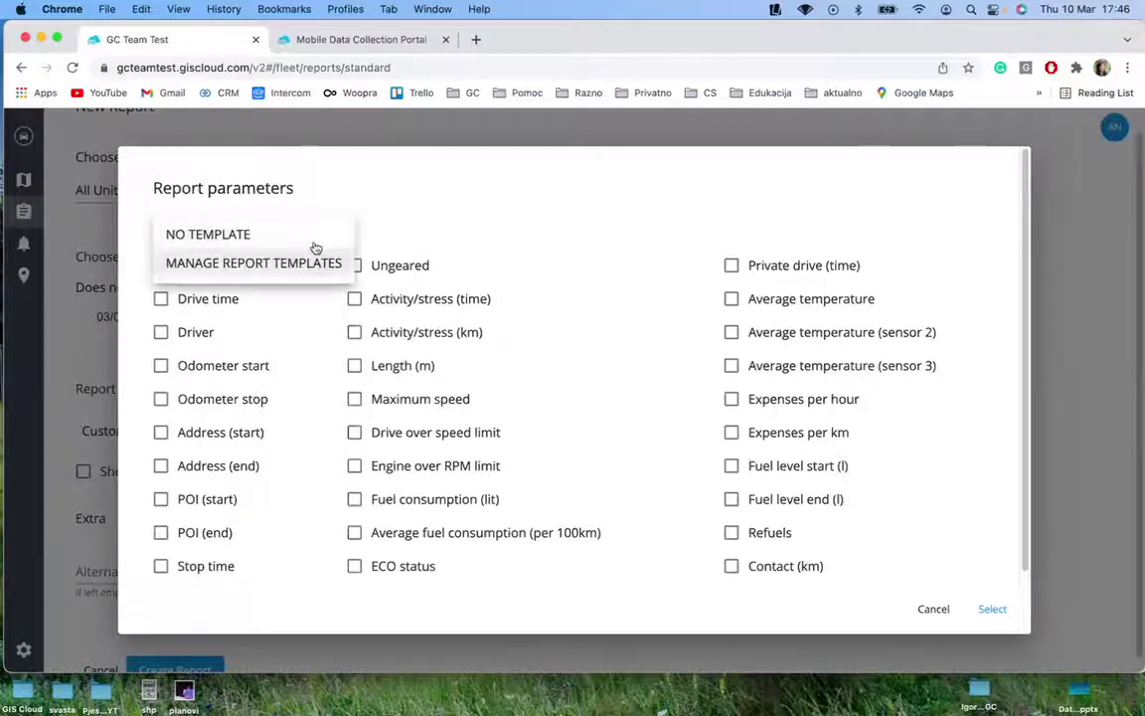
{"action": "left_click", "coordinate": [389, 224]}
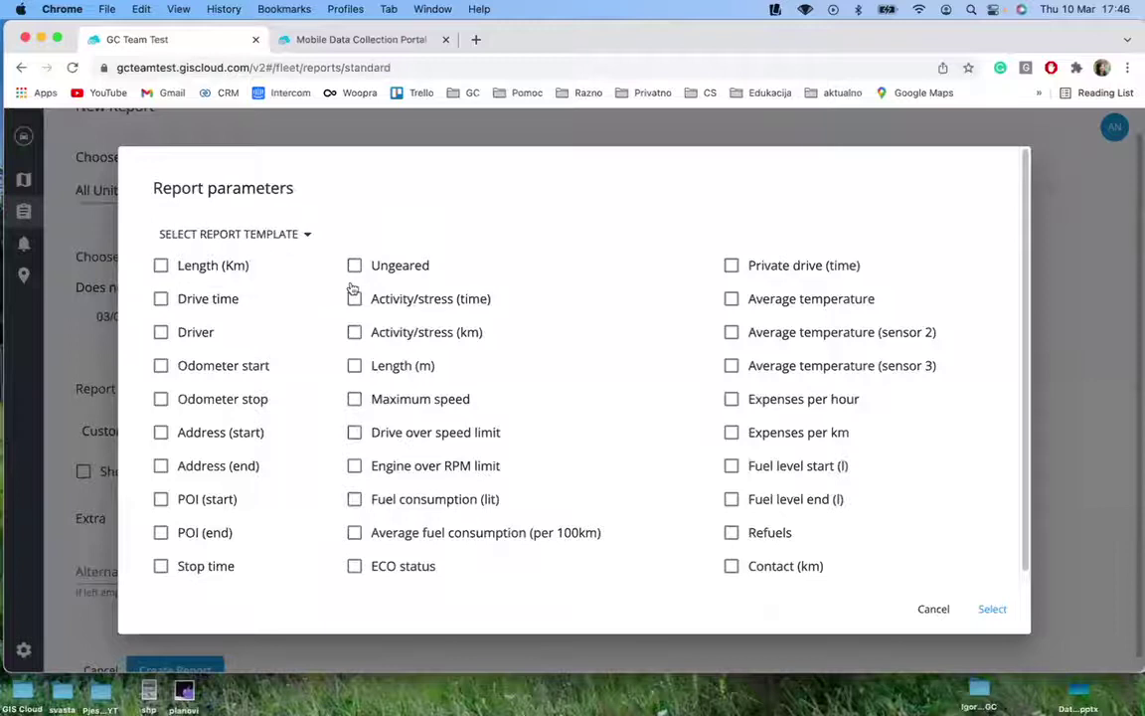
{"action": "scroll", "coordinate": [335, 299], "scroll_direction": "down", "scroll_amount": 1}
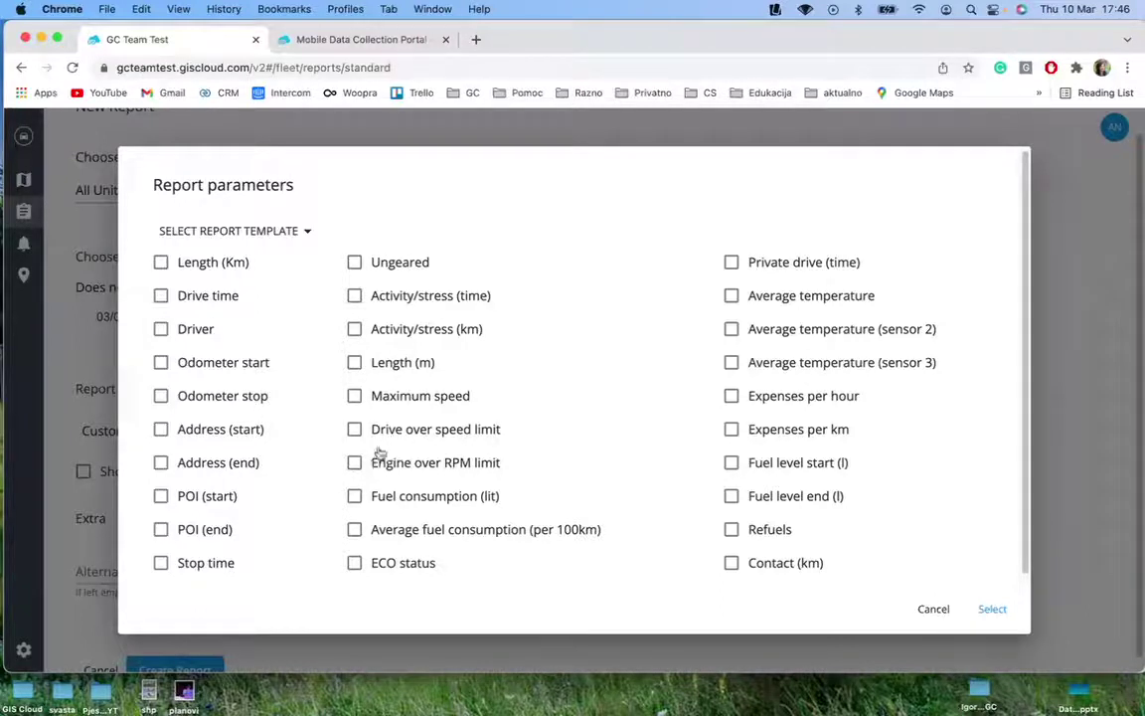
{"action": "left_click", "coordinate": [223, 274]}
{"action": "left_click", "coordinate": [238, 429]}
{"action": "left_click", "coordinate": [239, 462]}
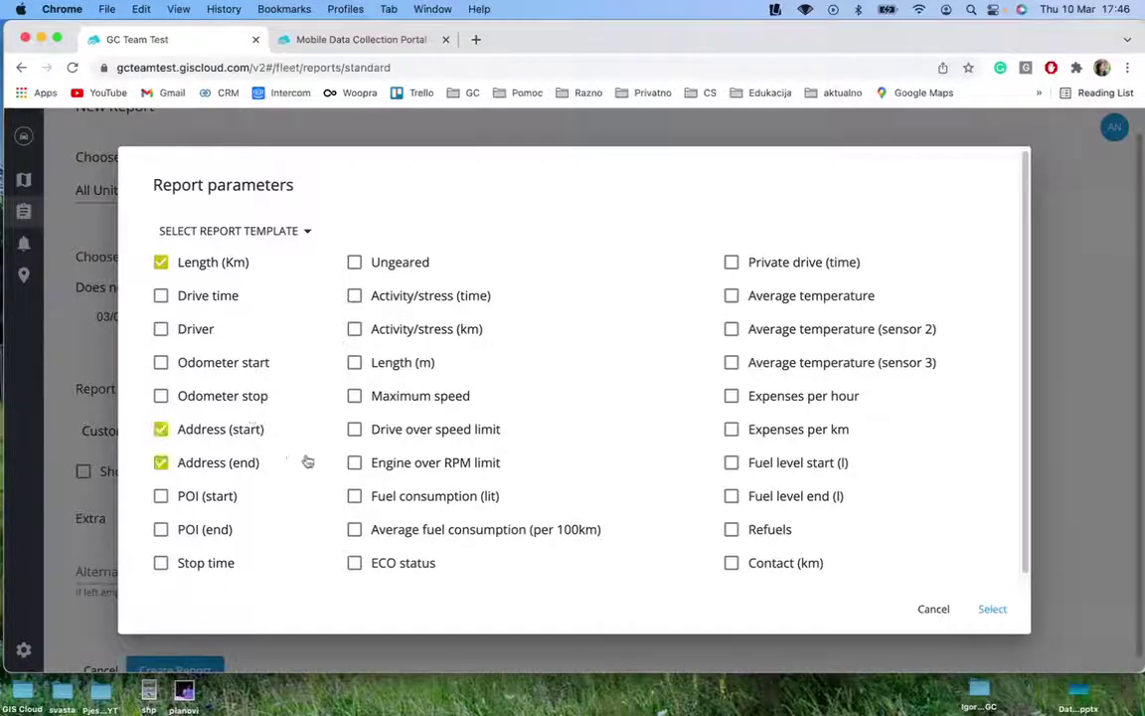
Add Maximum speed, Drive over speed limit at 80, and start/end POI, then confirm the parameters
{"action": "left_click", "coordinate": [402, 397]}
{"action": "left_click", "coordinate": [387, 437]}
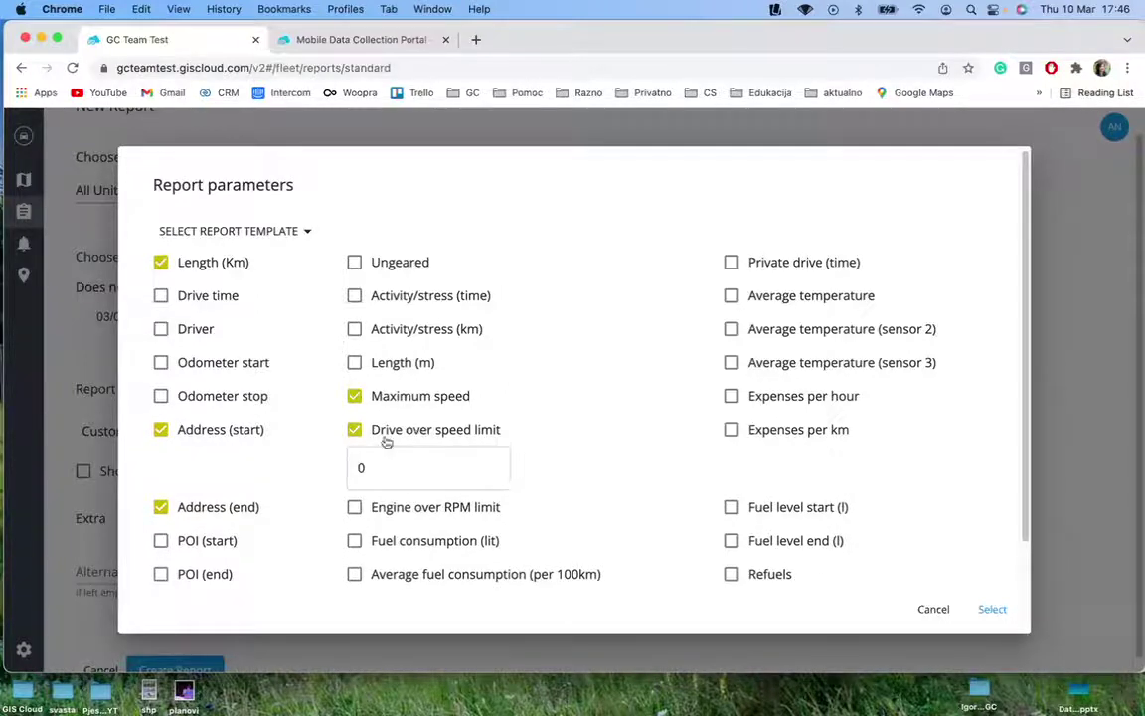
{"action": "left_click", "coordinate": [417, 462]}
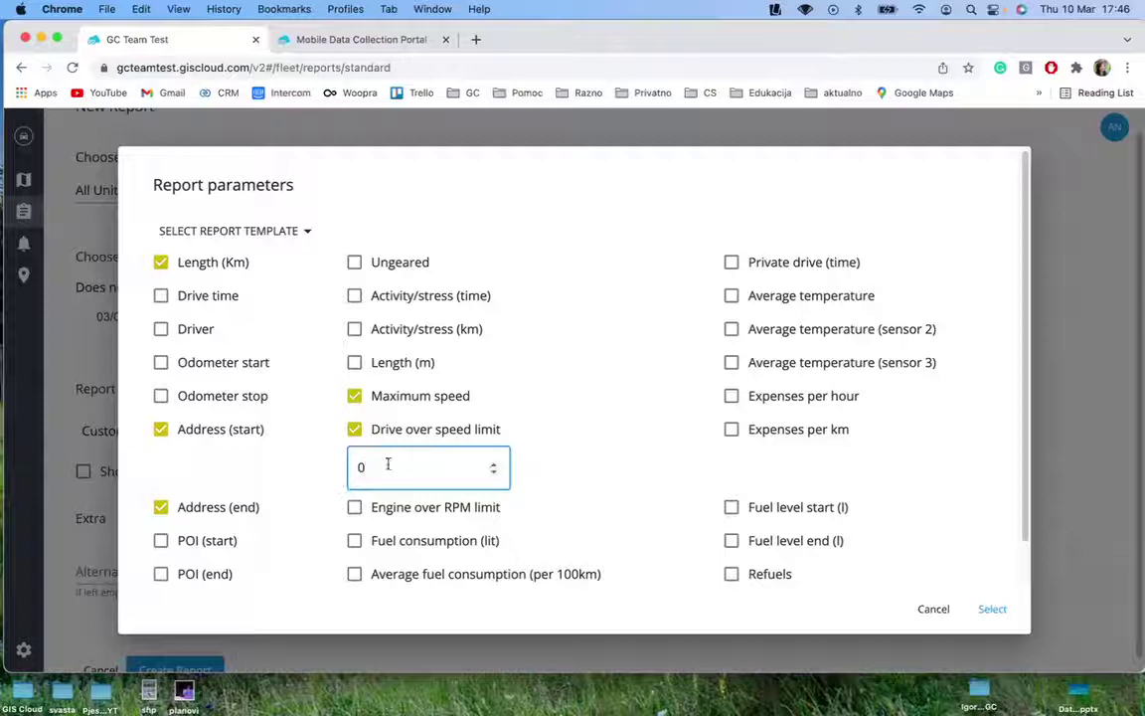
{"action": "key", "text": "BackSpace"}
{"action": "type", "text": "80"}
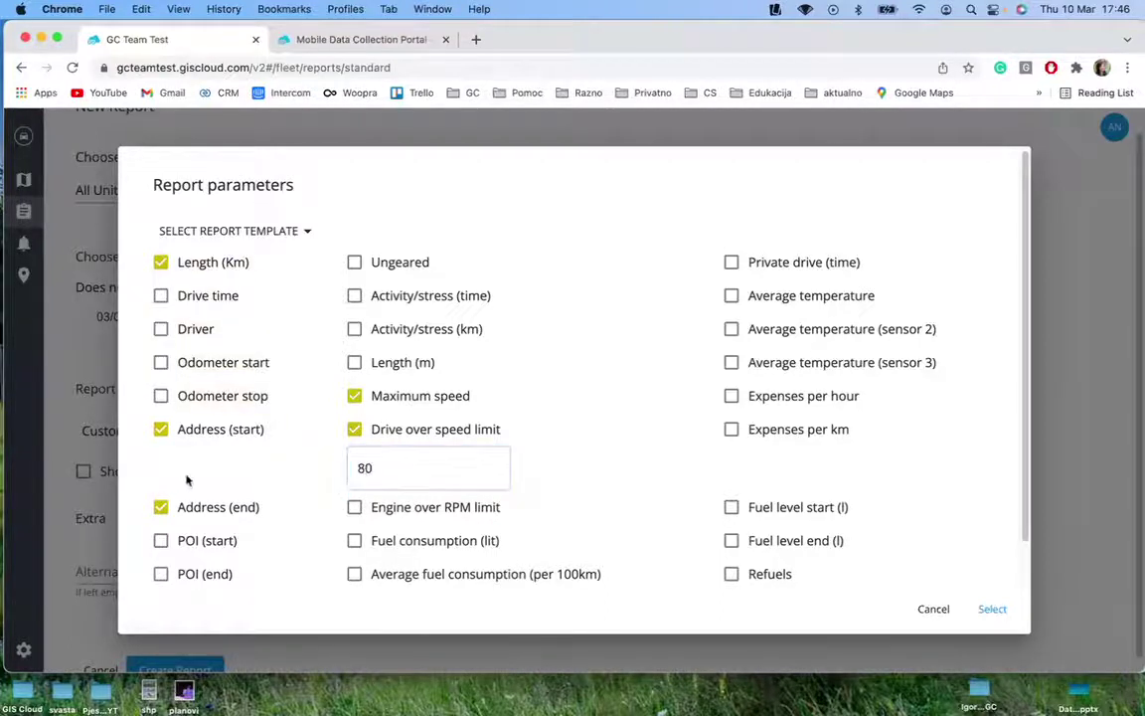
{"action": "left_click", "coordinate": [204, 574]}
{"action": "left_click", "coordinate": [207, 542]}
{"action": "scroll", "coordinate": [984, 547], "scroll_direction": "down", "scroll_amount": 5}
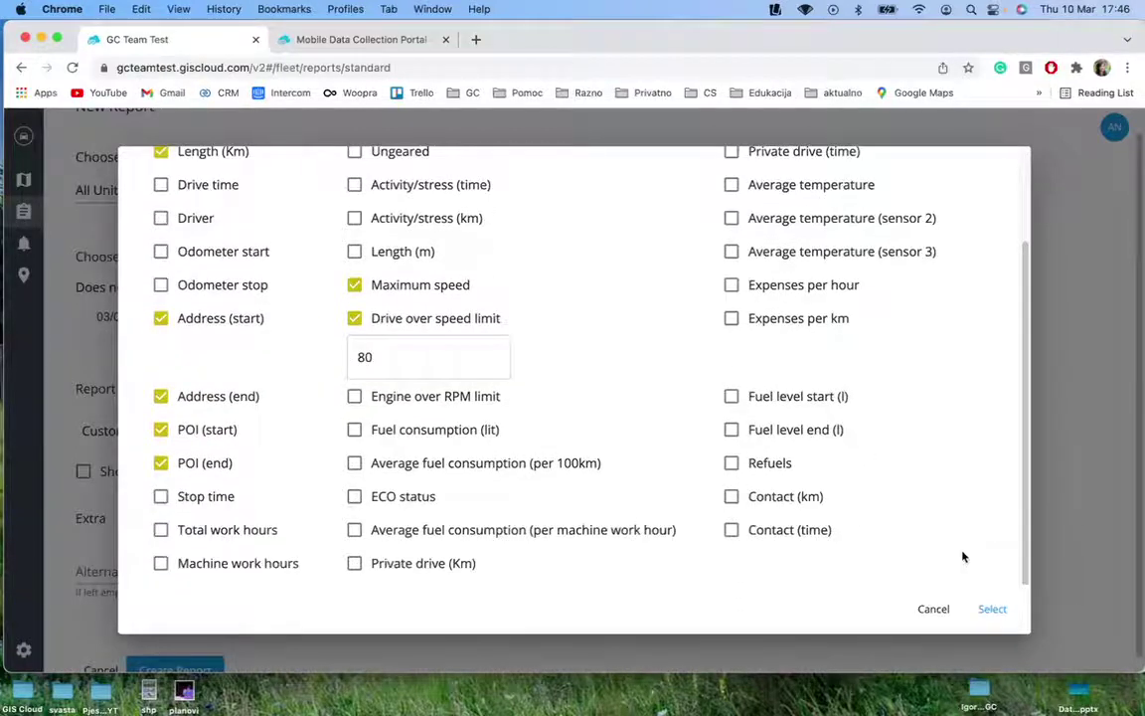
{"action": "left_click", "coordinate": [992, 610]}
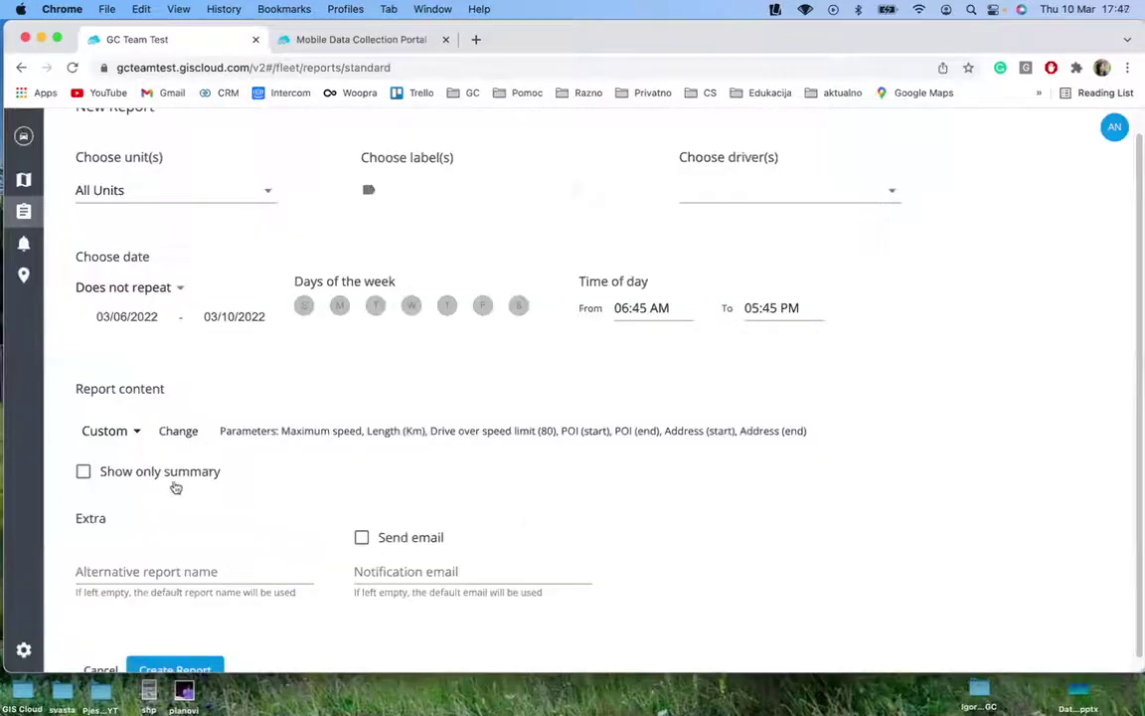
Leave the alternative name and notification e-mail blank, create the report, and return to Reports
{"action": "left_click", "coordinate": [112, 567]}
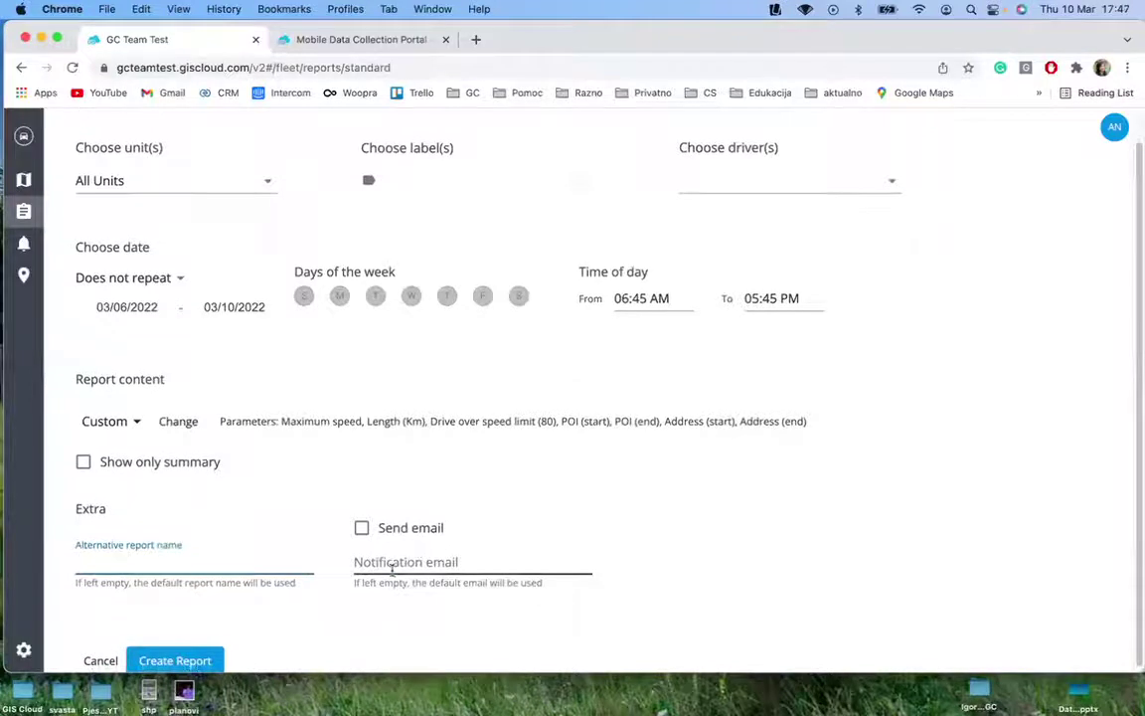
{"action": "left_click", "coordinate": [462, 557]}
{"action": "left_click", "coordinate": [182, 486]}
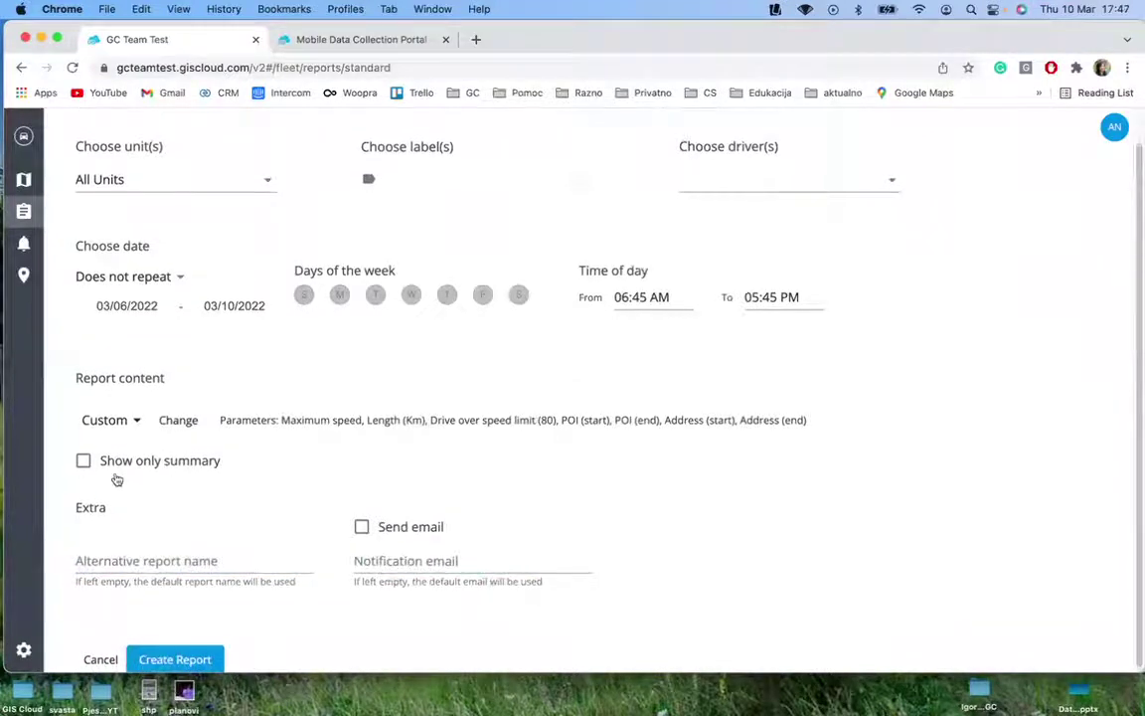
{"action": "scroll", "coordinate": [283, 568], "scroll_direction": "up", "scroll_amount": 1}
{"action": "scroll", "coordinate": [282, 567], "scroll_direction": "down", "scroll_amount": 1}
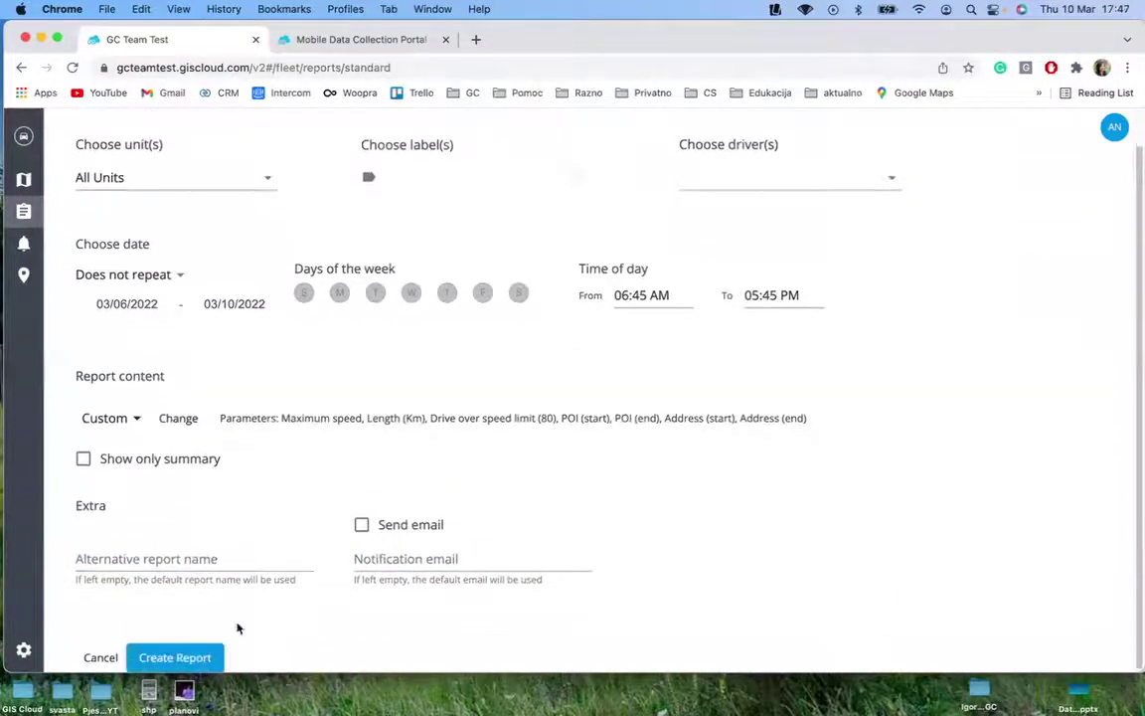
{"action": "left_click", "coordinate": [182, 659]}
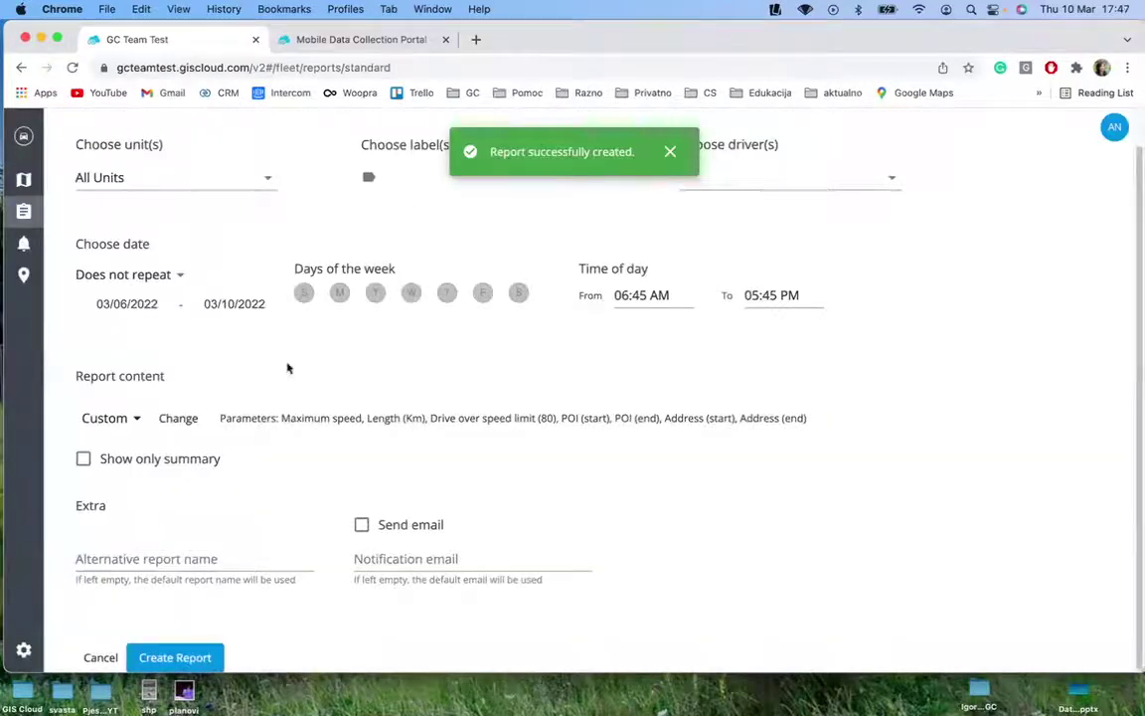
{"action": "left_click", "coordinate": [99, 658]}
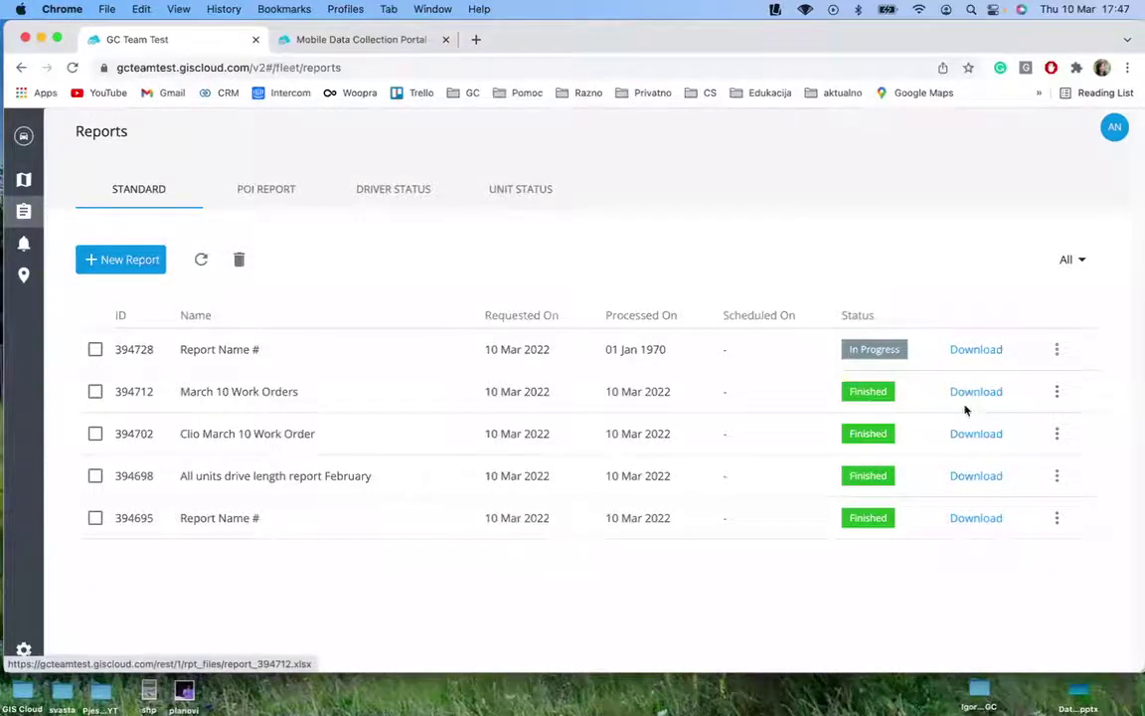
Save the March 10 Work Orders report as xlsx to the Desktop and open it in WPS Office
{"action": "left_click", "coordinate": [972, 395]}
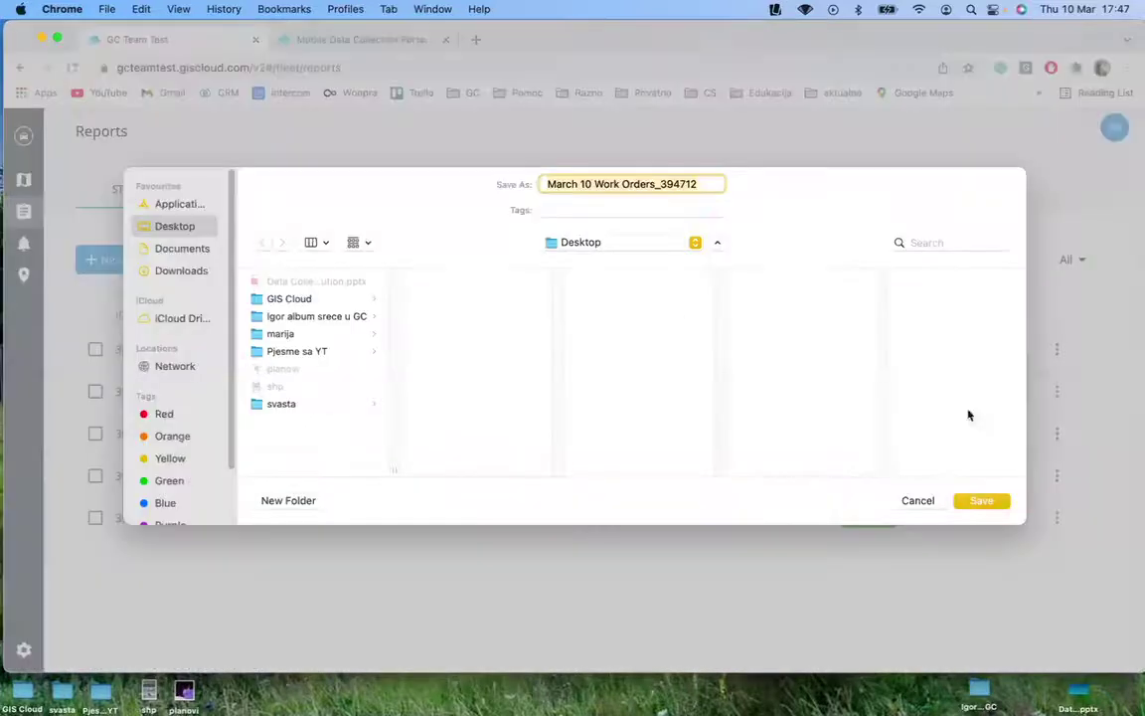
{"action": "left_click", "coordinate": [981, 502]}
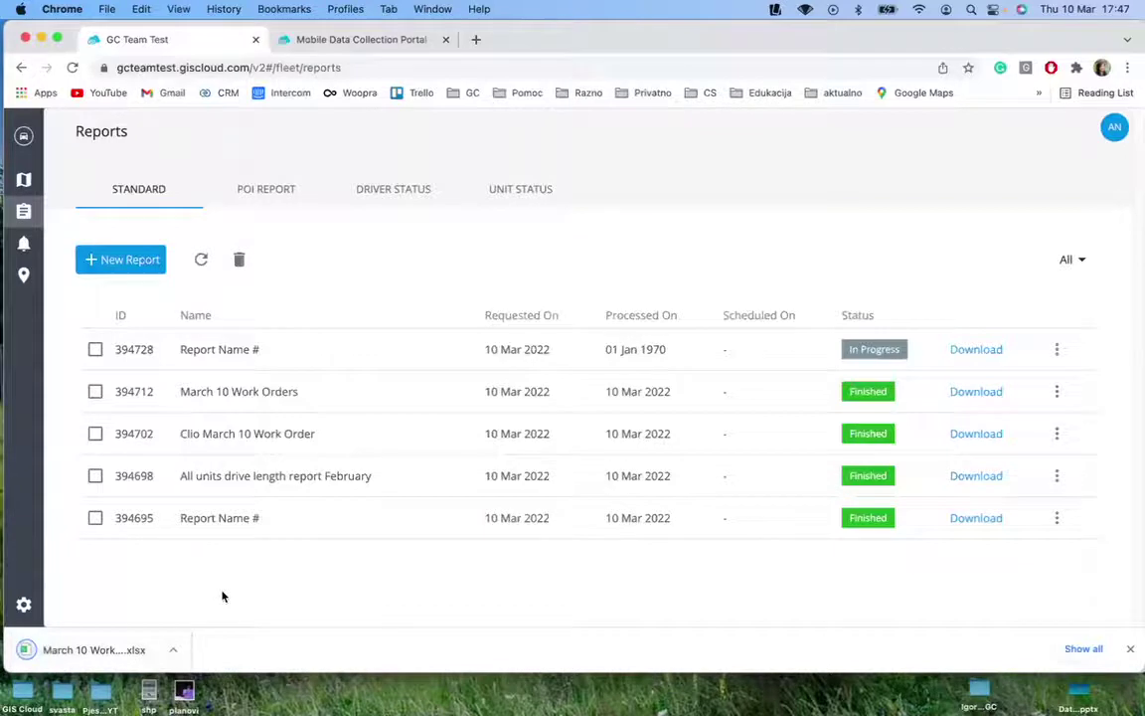
{"action": "left_click", "coordinate": [89, 651]}
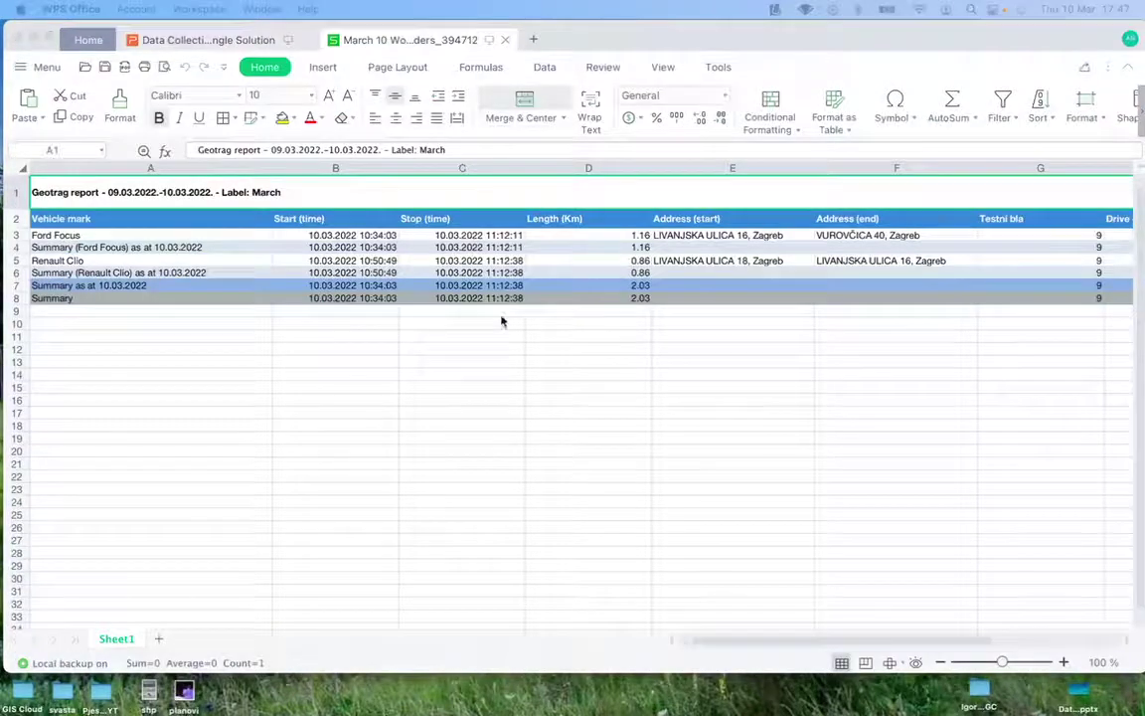
Check the Ford Focus and Renault Clio trip rows and the D8 total length, then show all windows
{"action": "left_click", "coordinate": [59, 235]}
{"action": "left_click", "coordinate": [70, 258]}
{"action": "key", "text": "Up"}
{"action": "key", "text": "Up"}
{"action": "left_click", "coordinate": [75, 259]}
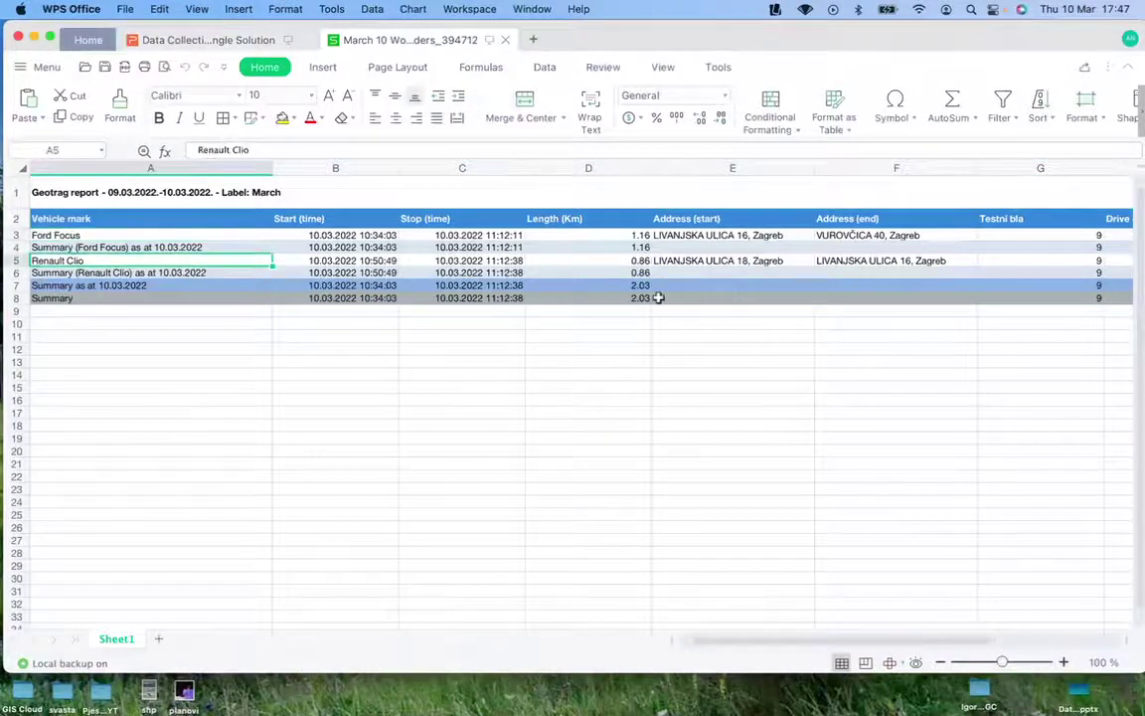
{"action": "left_click", "coordinate": [626, 300]}
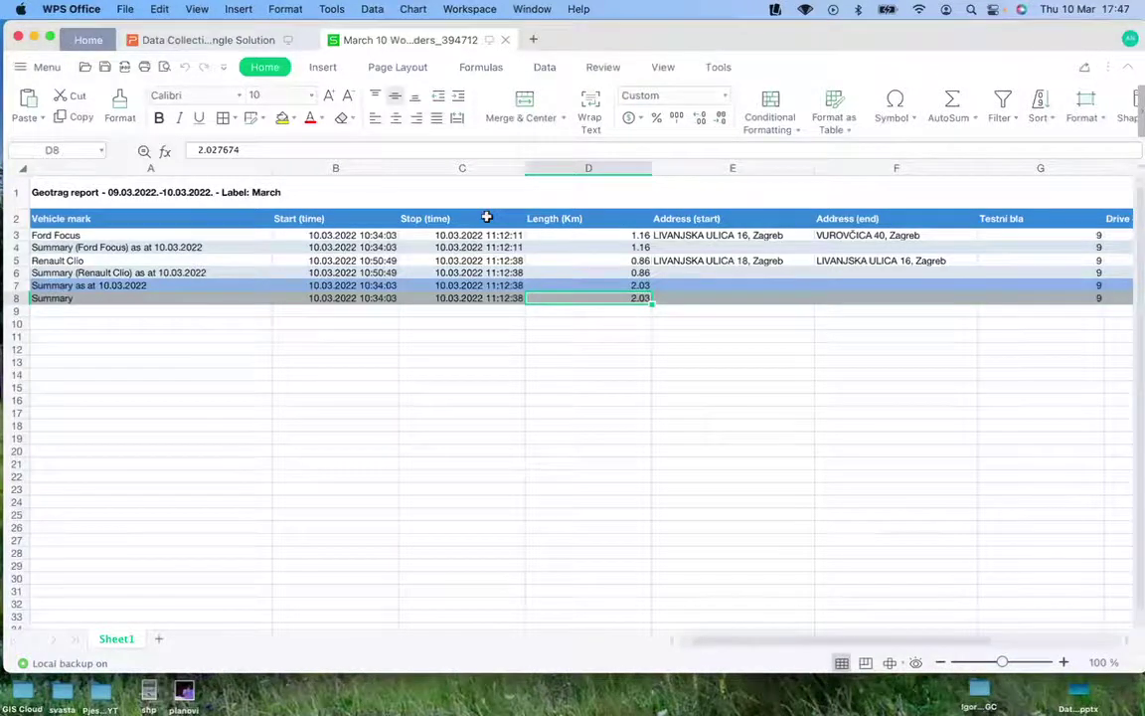
{"action": "key", "text": "ctrl+Up"}
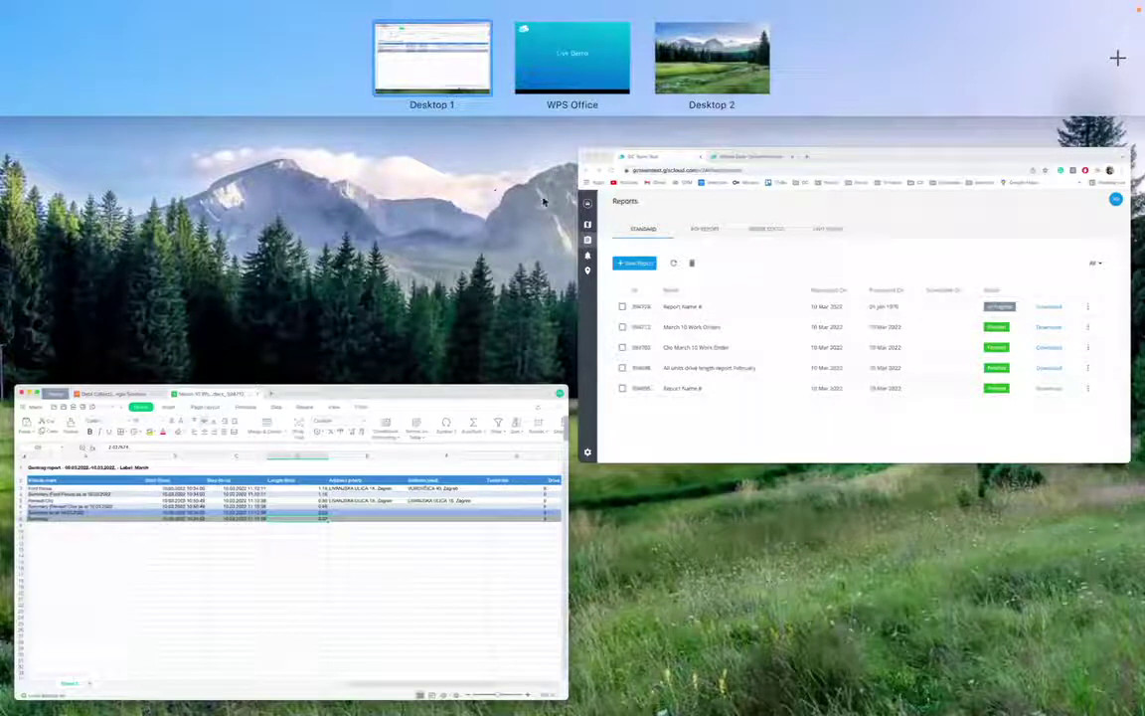
Return to GIS Cloud Fleet's Units map with the Renault Clio route and open Spotlight search
{"action": "left_click", "coordinate": [748, 332]}
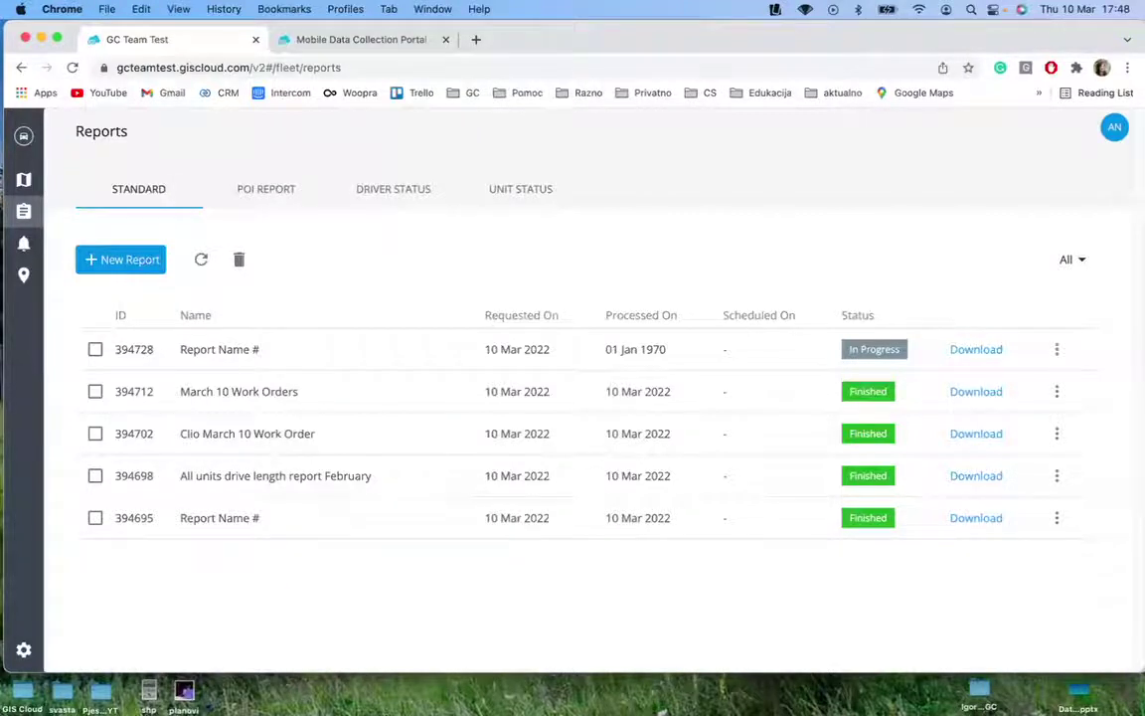
{"action": "left_click", "coordinate": [23, 178]}
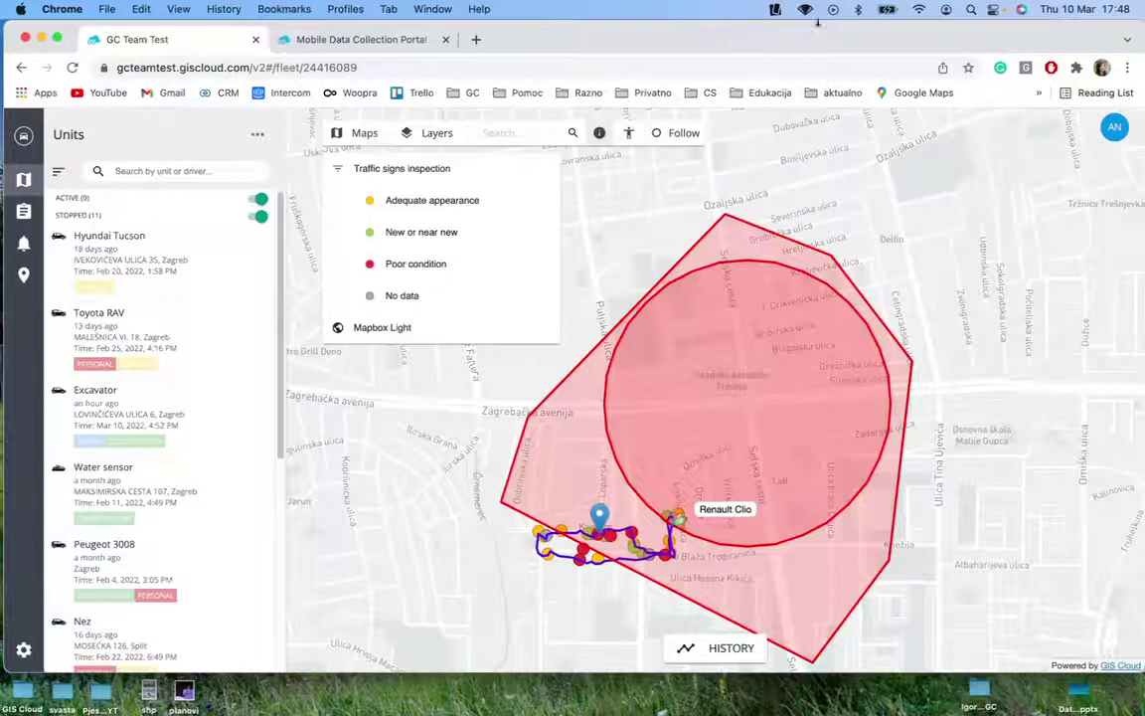
{"action": "left_click", "coordinate": [970, 10]}
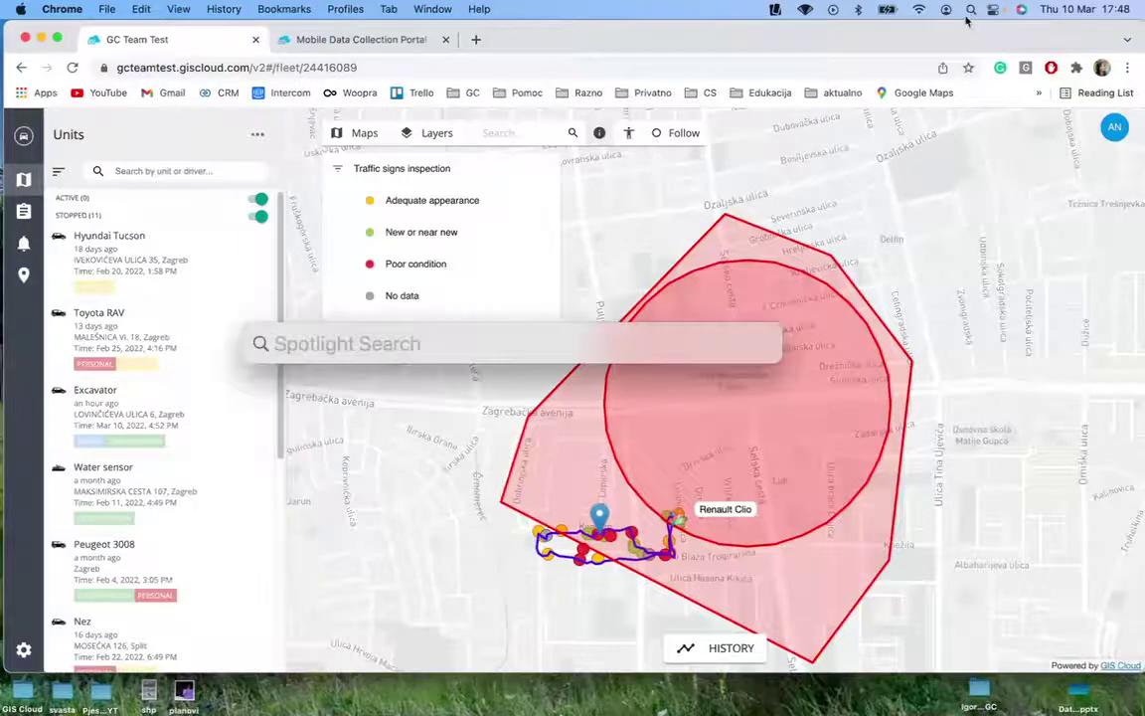
Launch Reflector 3 to mirror the phone's Renault Clio trip, then return to the 'Live Demo' slide
{"action": "type", "text": "re"}
{"action": "key", "text": "Return"}
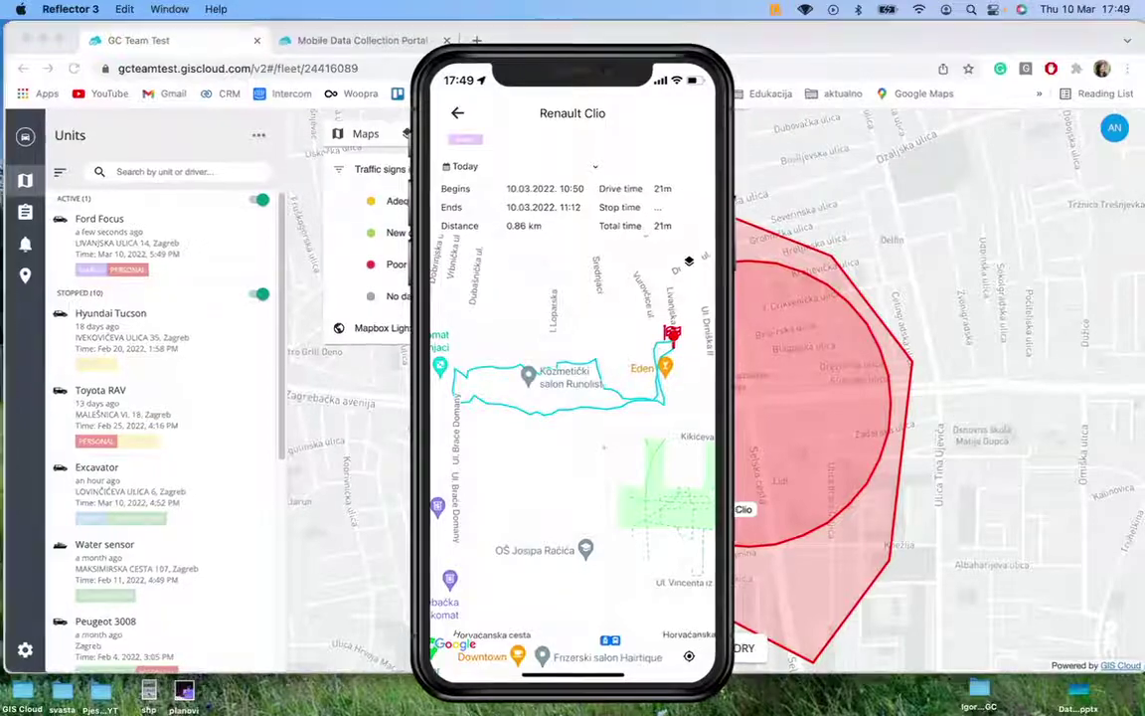
{"action": "key", "text": "ctrl+Up"}
{"action": "left_click", "coordinate": [554, 66]}
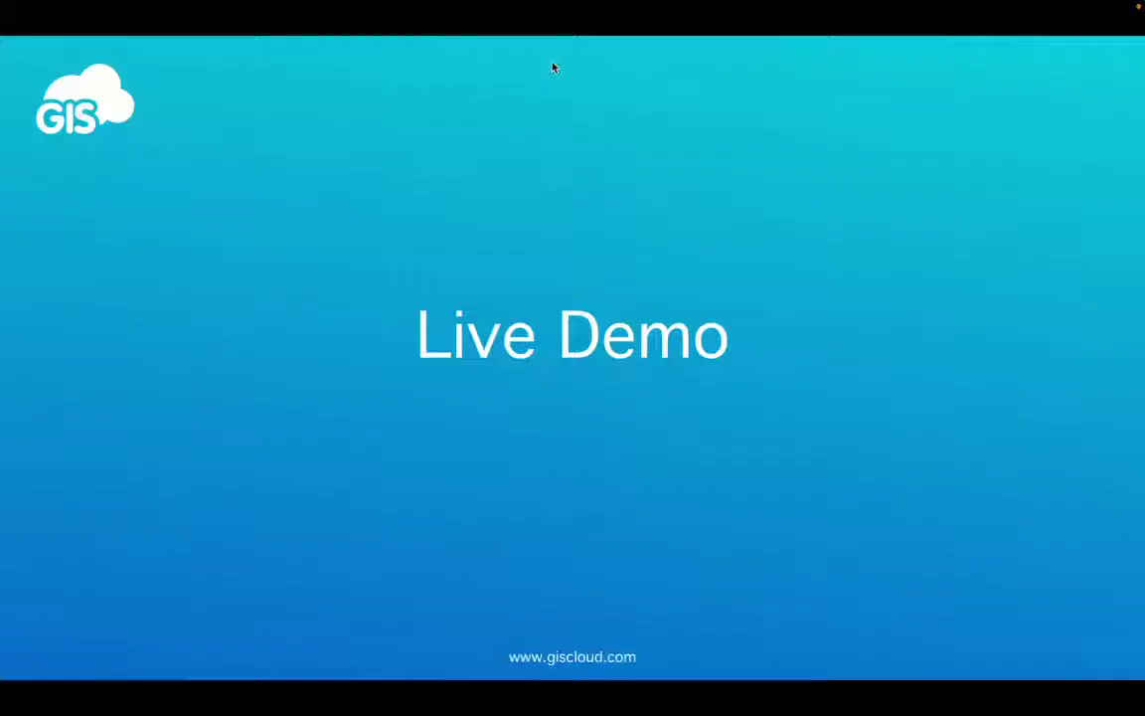